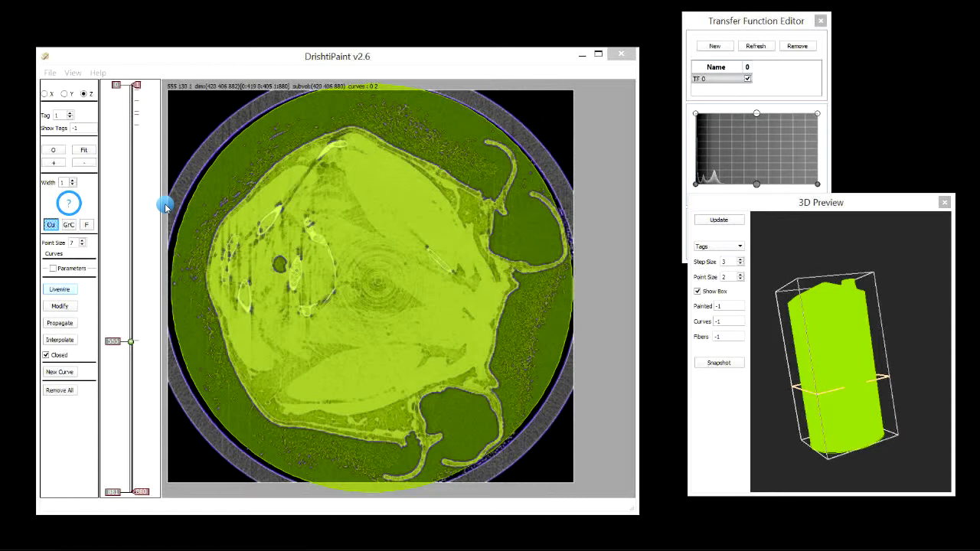
Step: Browse the Z slices at 720 and 382, moving the 3D preview away from the transfer function controls
{"action": "mouse_move", "coordinate": [120, 414]}
{"action": "left_mouse_down"}
{"action": "mouse_move", "coordinate": [117, 490]}
{"action": "mouse_move", "coordinate": [116, 90]}
{"action": "mouse_move", "coordinate": [133, 219]}
{"action": "mouse_move", "coordinate": [131, 417]}
{"action": "left_mouse_up"}
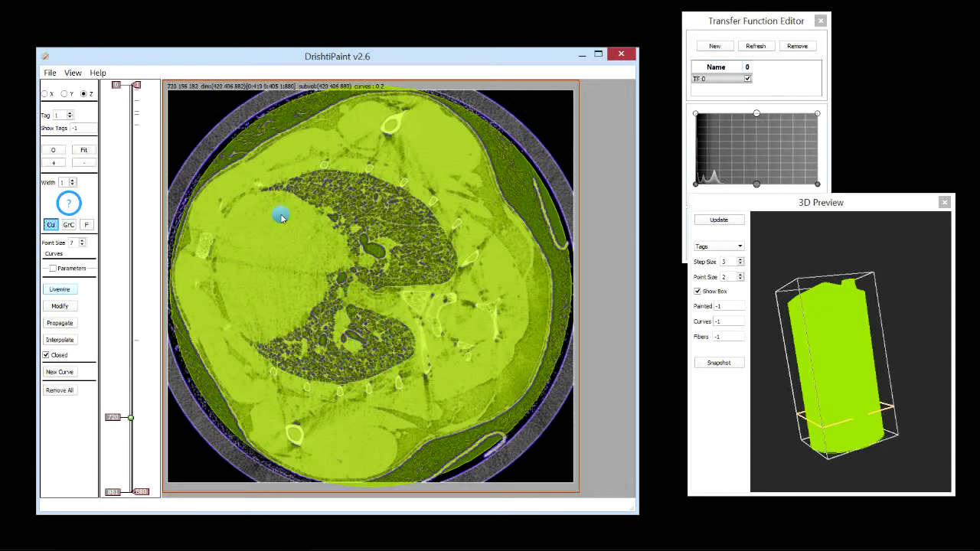
{"action": "left_click", "coordinate": [824, 211]}
{"action": "left_click_drag", "start_coordinate": [825, 213], "coordinate": [823, 221]}
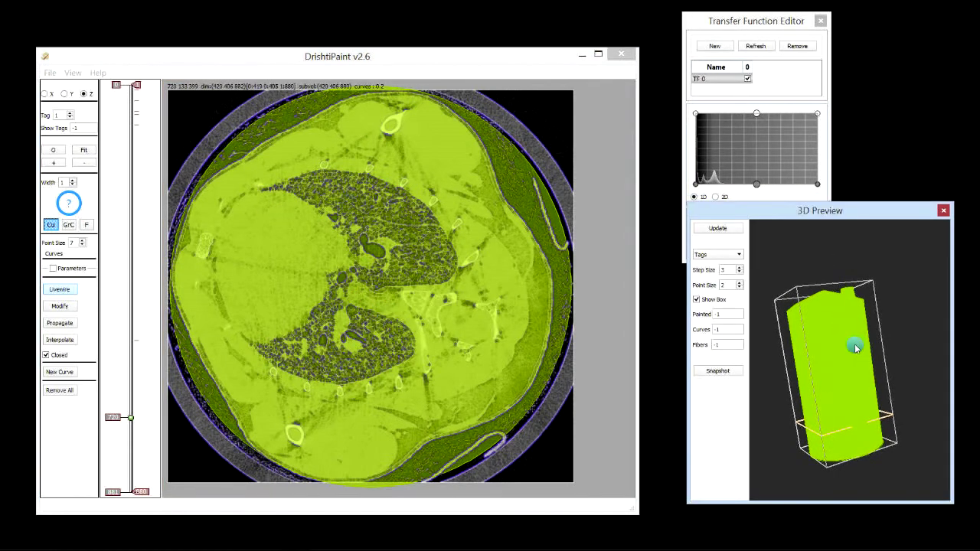
{"action": "left_click", "coordinate": [127, 259]}
{"action": "left_click", "coordinate": [127, 259]}
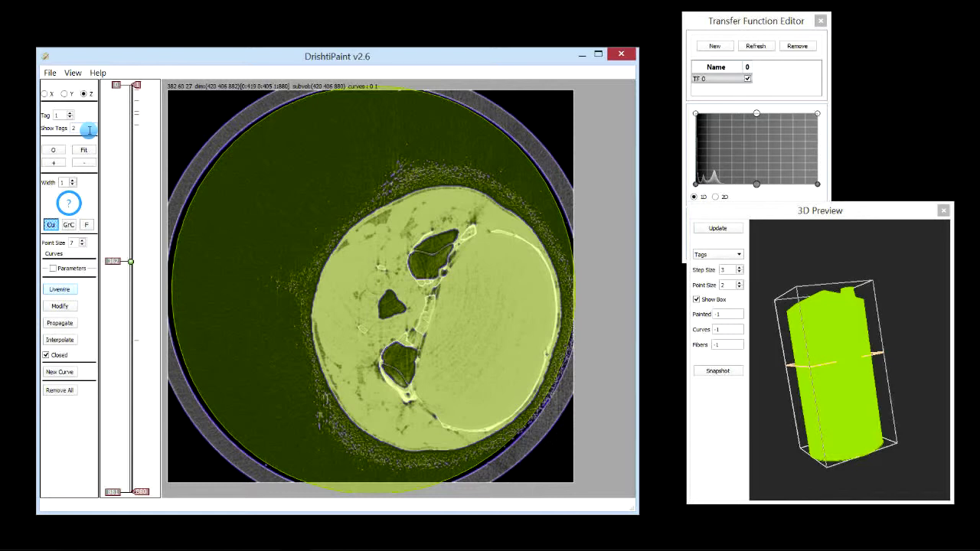
Step: Set the shown tags, the active tag and the 3D preview's curves filter all to 2
{"action": "key", "text": "Return"}
{"action": "left_click", "coordinate": [72, 116]}
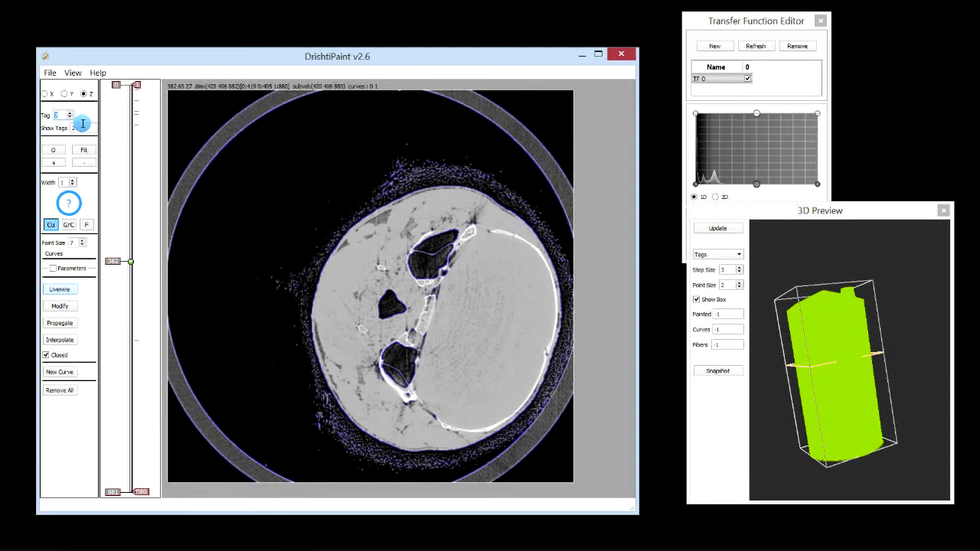
{"action": "left_click", "coordinate": [710, 334]}
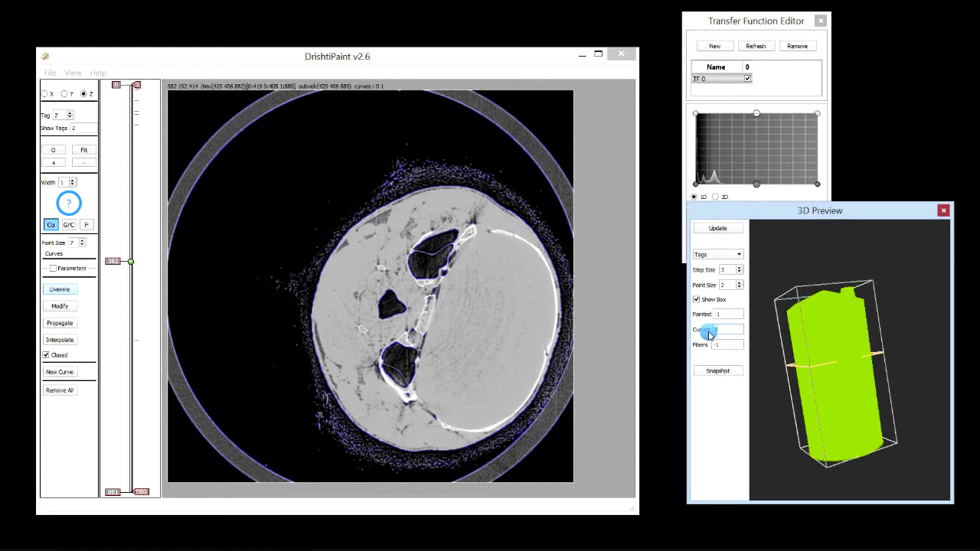
{"action": "type", "text": "2"}
{"action": "key", "text": "Return"}
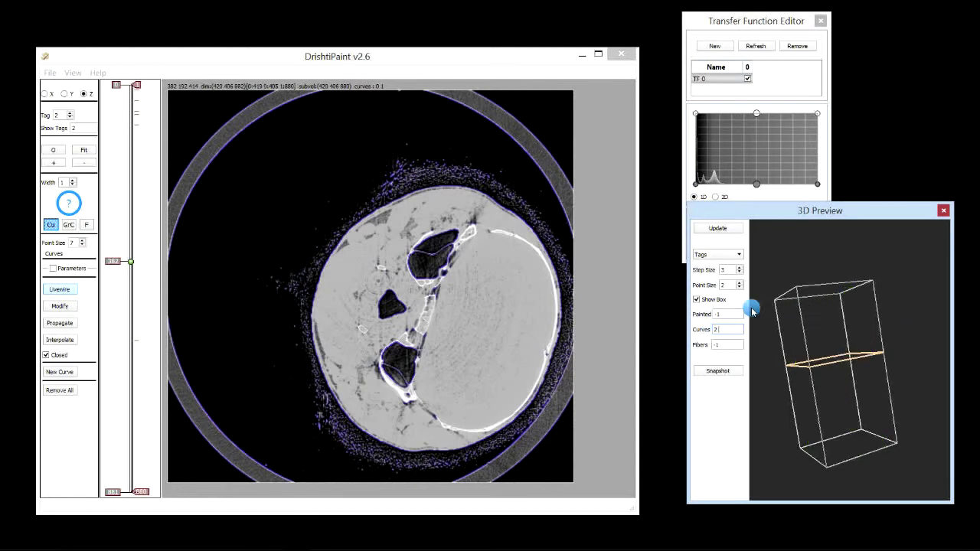
Step: Compare the lungs on Z slice 736 and in the X and Y views, settling on Y slice 262
{"action": "left_click", "coordinate": [126, 300]}
{"action": "left_click_drag", "start_coordinate": [119, 368], "coordinate": [126, 425]}
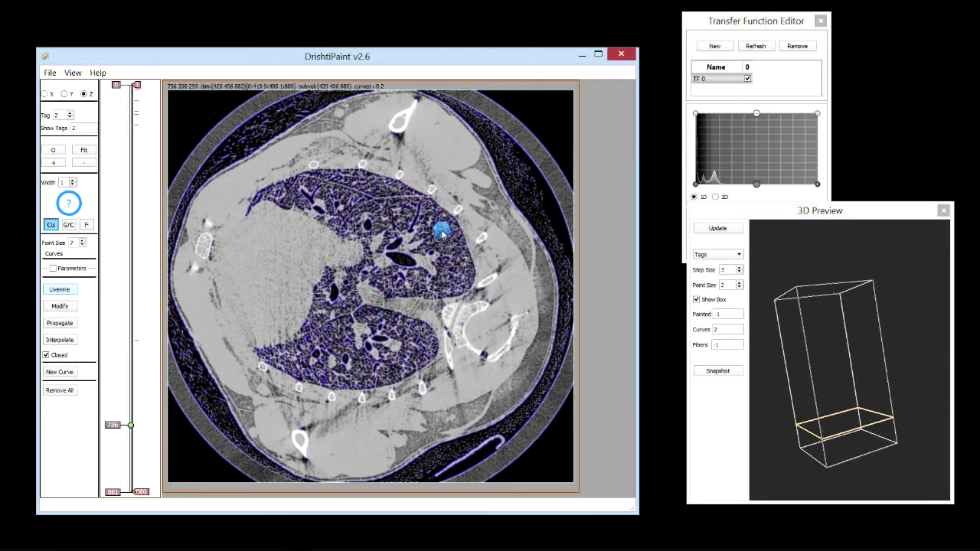
{"action": "left_click", "coordinate": [64, 93]}
{"action": "left_click", "coordinate": [114, 306]}
{"action": "left_click_drag", "start_coordinate": [115, 306], "coordinate": [126, 347]}
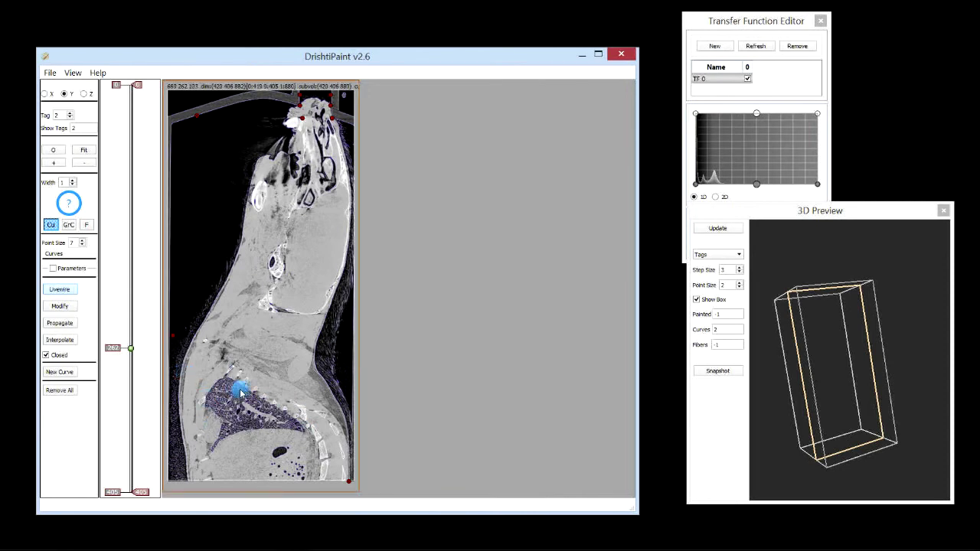
{"action": "left_click", "coordinate": [45, 93]}
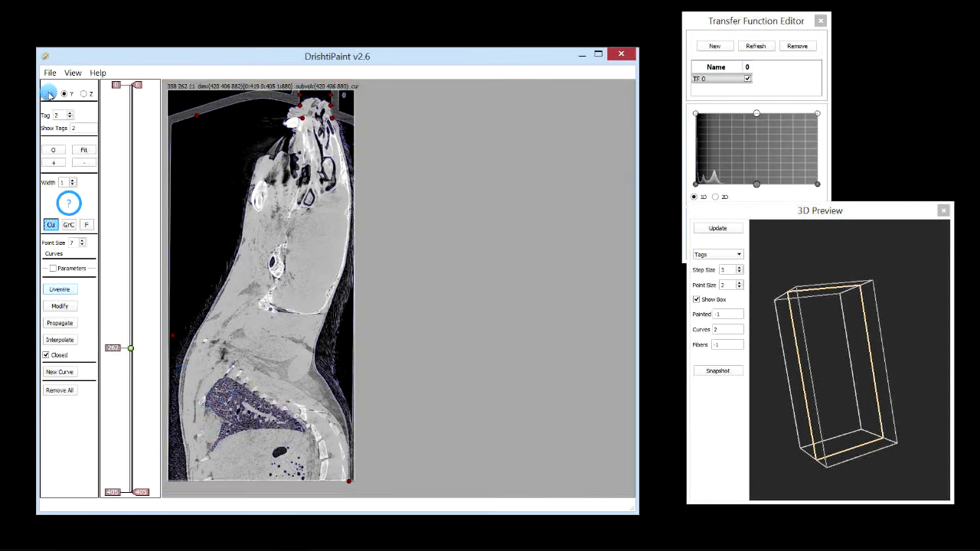
{"action": "left_click_drag", "start_coordinate": [127, 375], "coordinate": [140, 317]}
{"action": "left_click", "coordinate": [64, 94]}
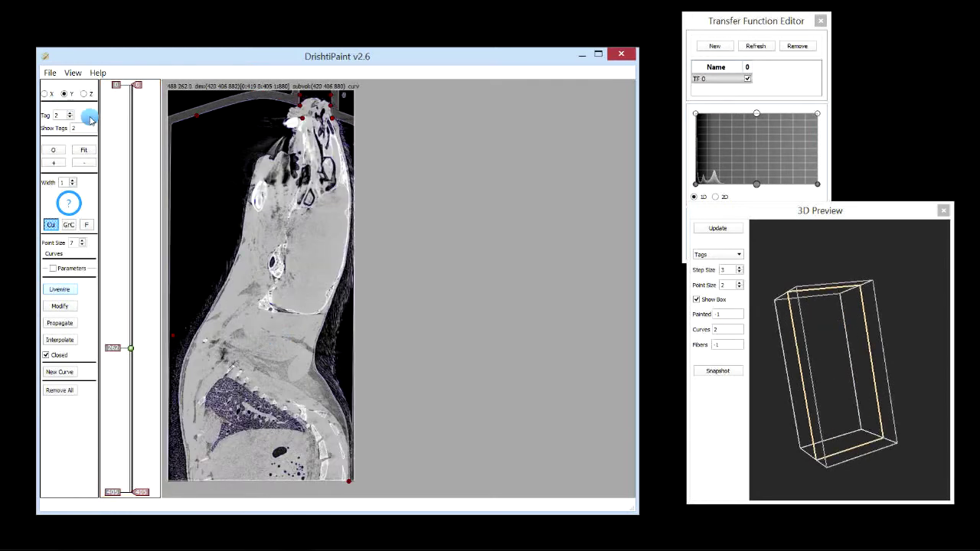
Step: Enlarge the lung region of Y slice 262 and move the 3D preview clear of the transfer function gradient
{"action": "left_click", "coordinate": [61, 164]}
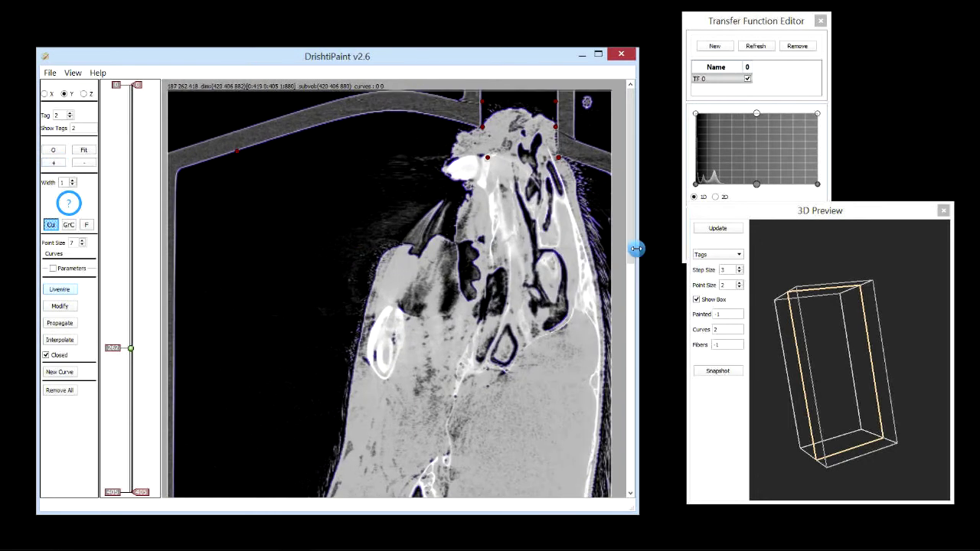
{"action": "left_click_drag", "start_coordinate": [633, 254], "coordinate": [614, 498]}
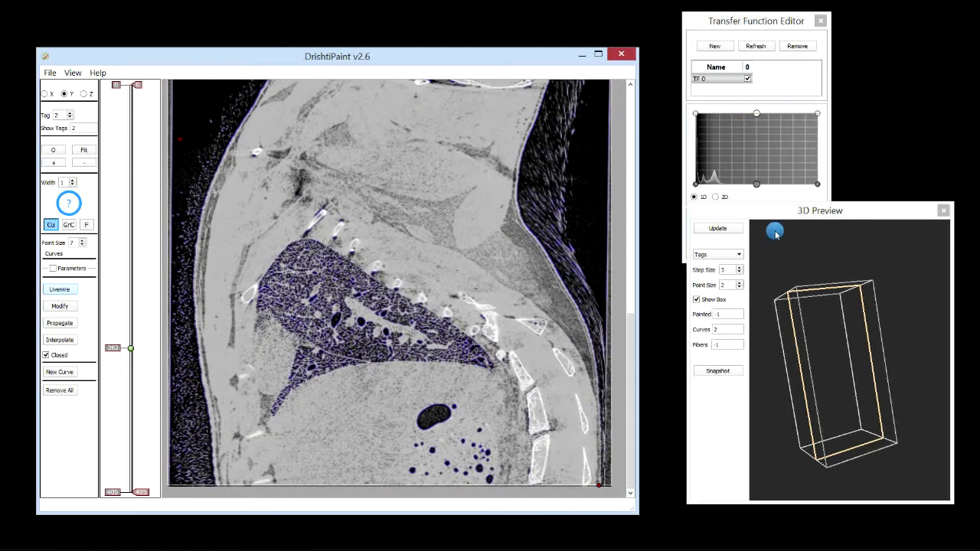
{"action": "left_click_drag", "start_coordinate": [781, 213], "coordinate": [786, 280]}
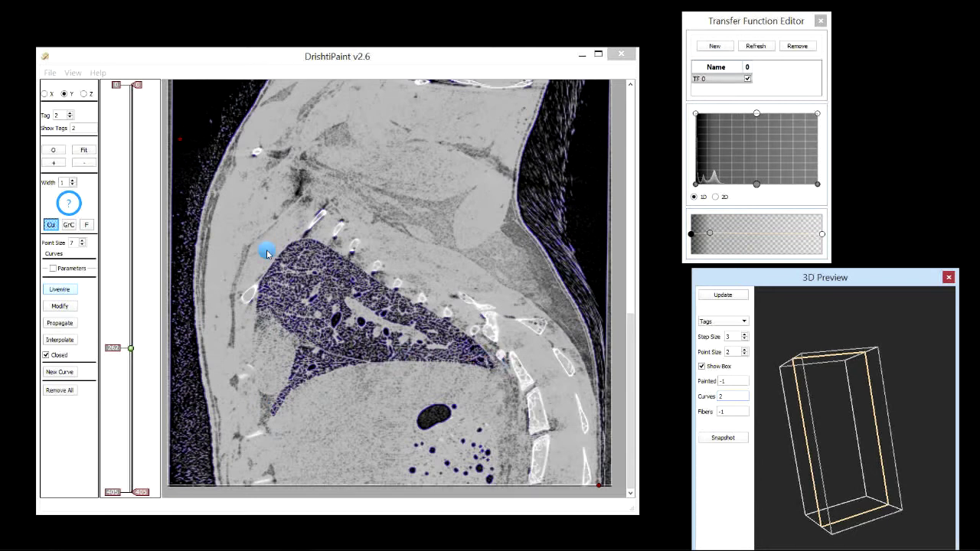
Step: With Livewire active, invert the transfer function gradient so the slice is light and the bones are dark
{"action": "left_click", "coordinate": [61, 292]}
{"action": "left_click", "coordinate": [61, 292]}
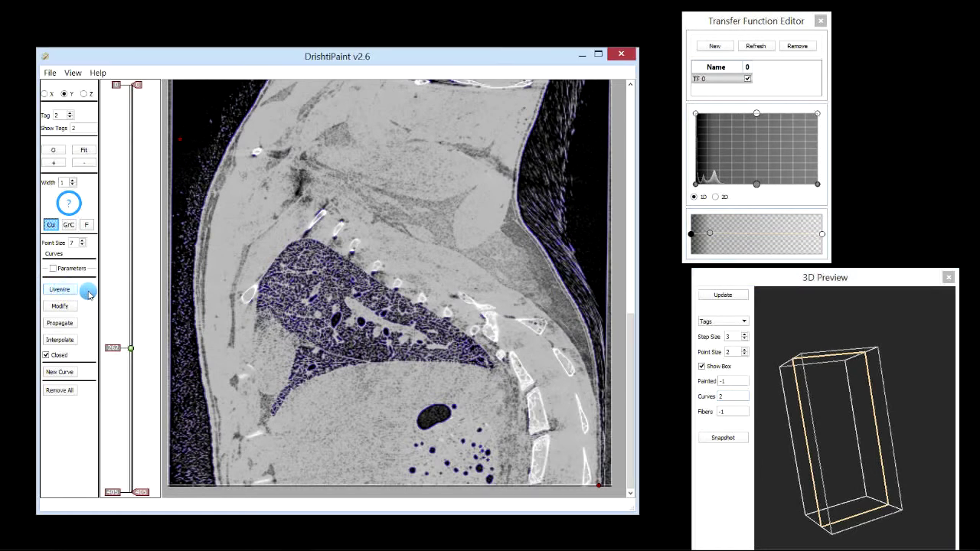
{"action": "left_click", "coordinate": [273, 415]}
{"action": "mouse_move", "coordinate": [731, 233]}
{"action": "left_mouse_down"}
{"action": "mouse_move", "coordinate": [710, 237]}
{"action": "mouse_move", "coordinate": [743, 231]}
{"action": "left_mouse_up"}
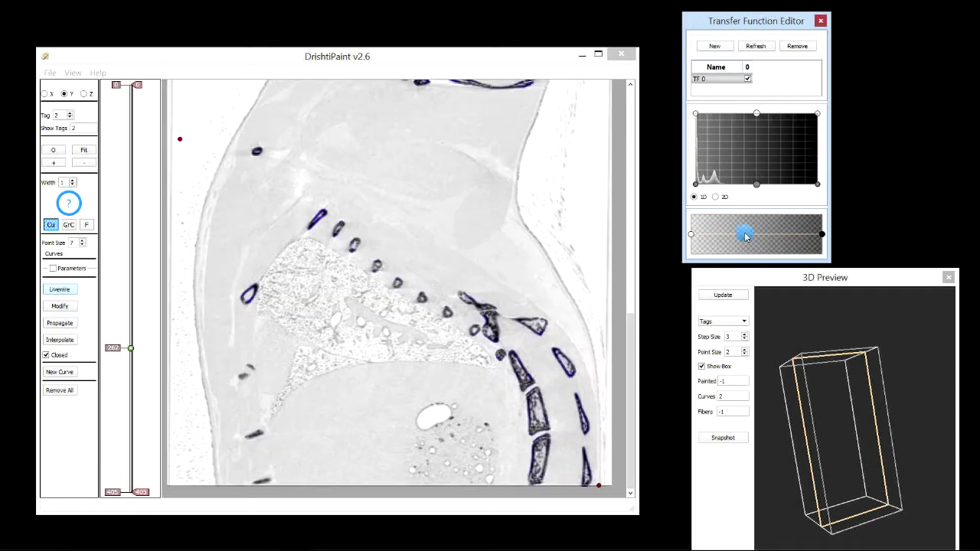
{"action": "left_click", "coordinate": [274, 416]}
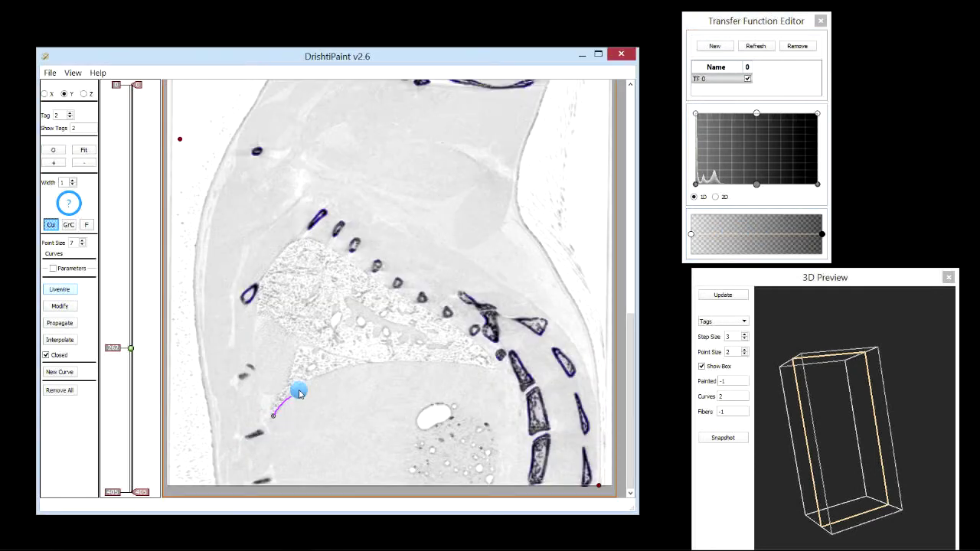
{"action": "left_click", "coordinate": [408, 362]}
{"action": "left_click", "coordinate": [373, 229]}
{"action": "left_click", "coordinate": [295, 263]}
{"action": "left_click", "coordinate": [257, 327]}
{"action": "left_click", "coordinate": [330, 417]}
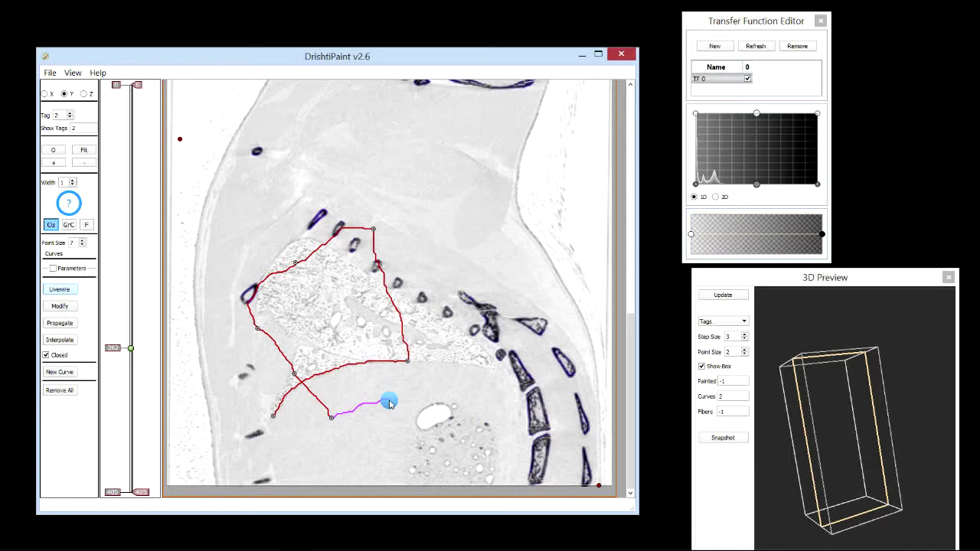
{"action": "key", "text": "Delete"}
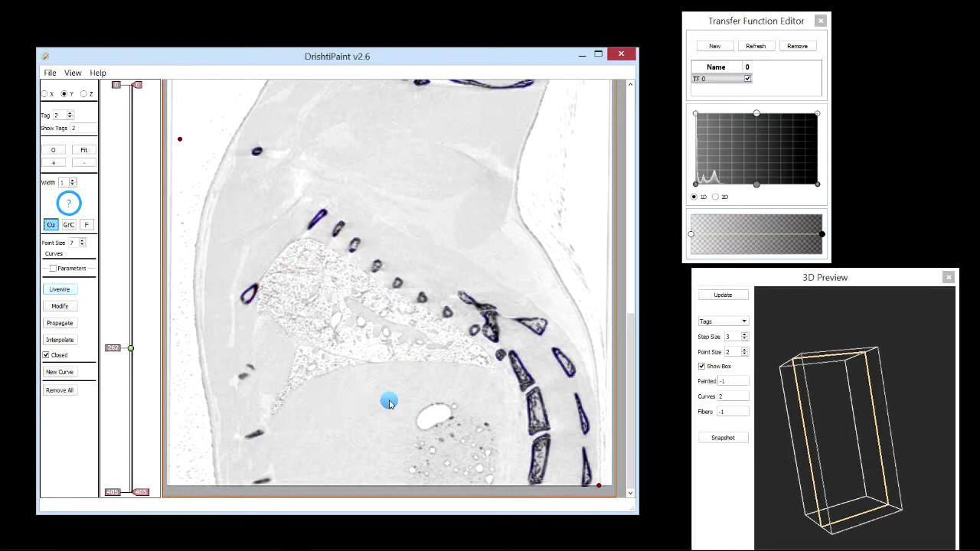
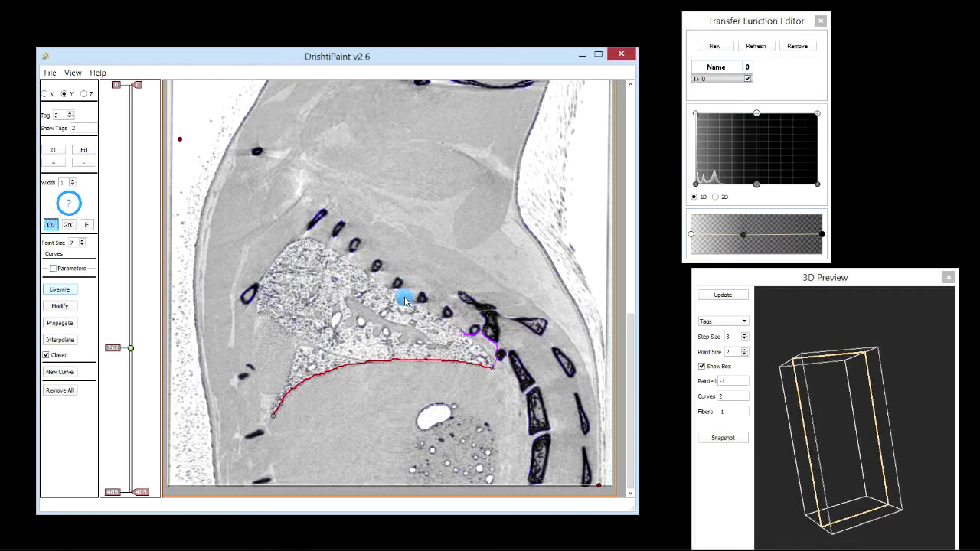
Step: Trace the lung boundary on Y slice 262 with Livewire, back to its lower tip, and close the curve
{"action": "left_click", "coordinate": [485, 351]}
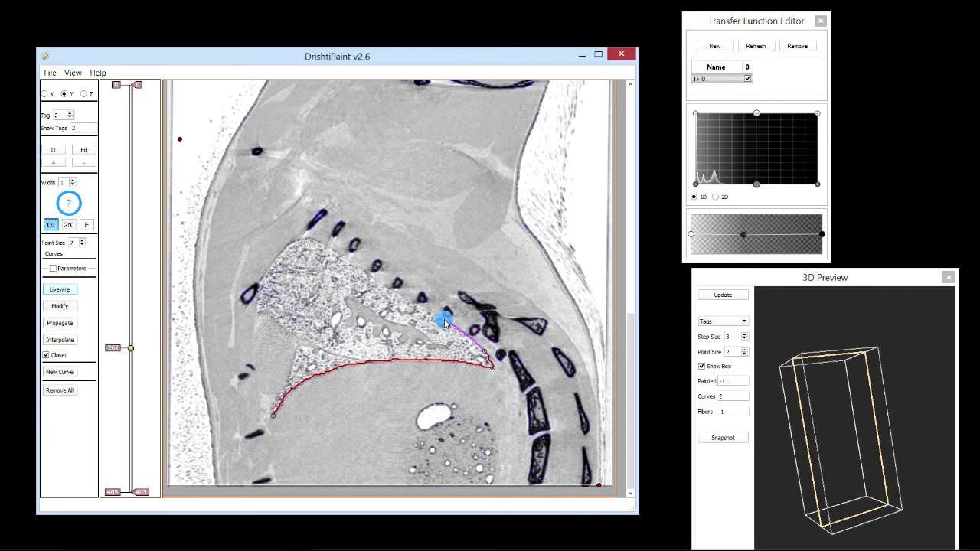
{"action": "left_click", "coordinate": [444, 321]}
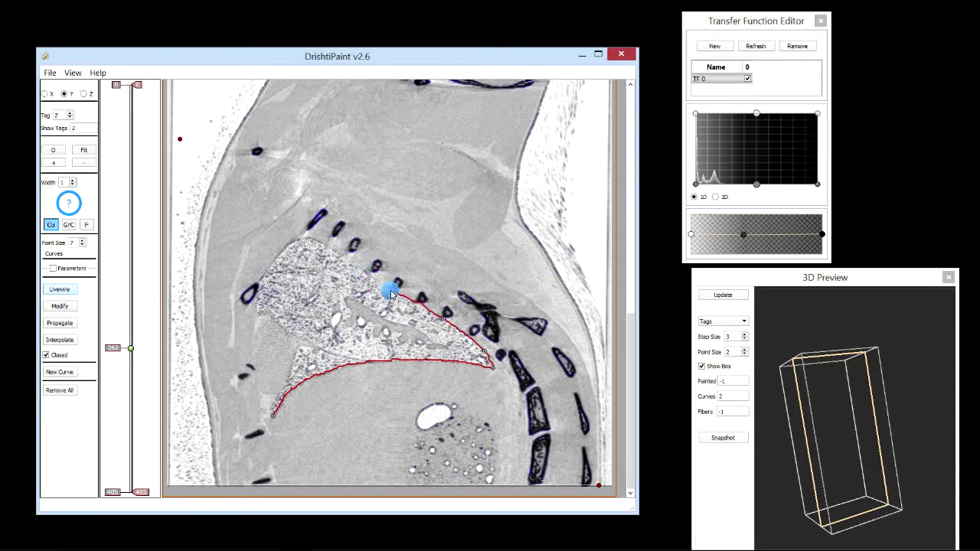
{"action": "left_click", "coordinate": [395, 292]}
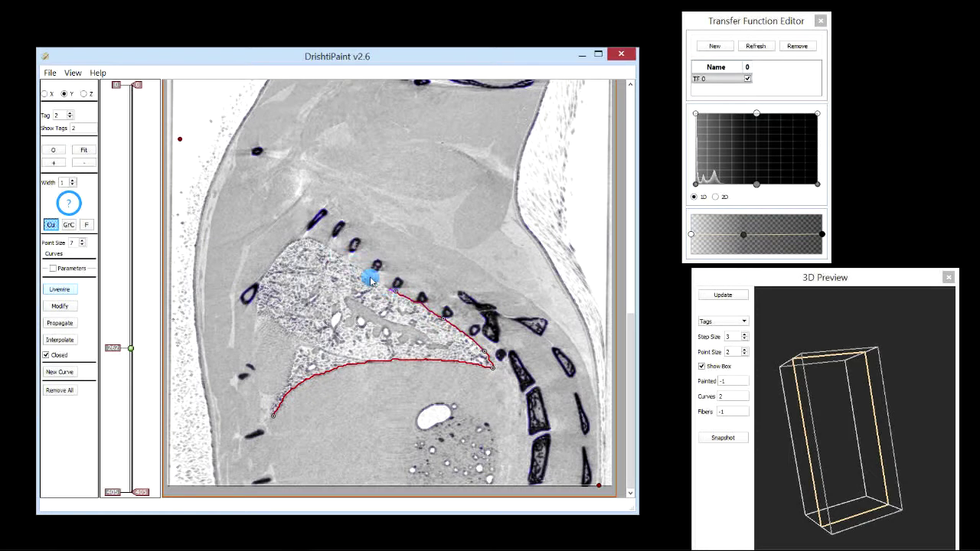
{"action": "left_click", "coordinate": [301, 241]}
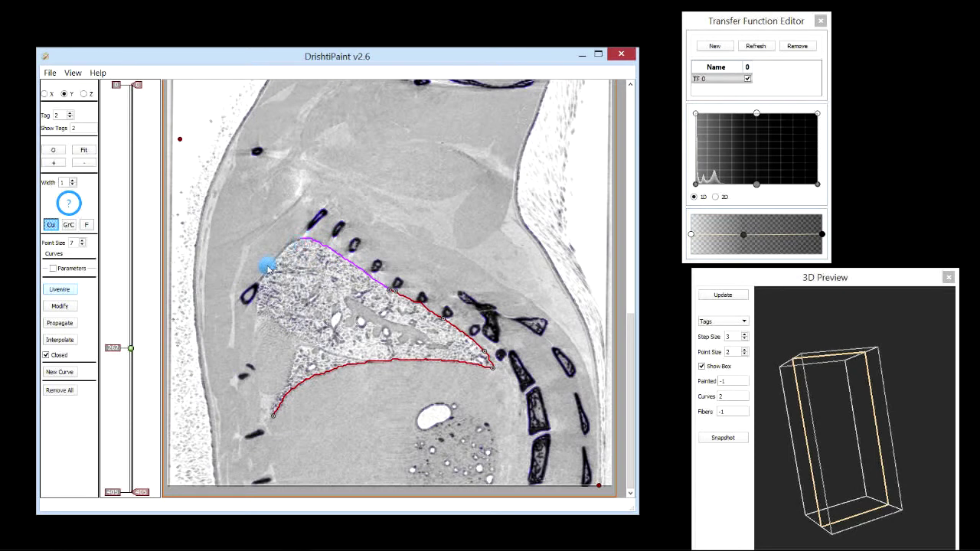
{"action": "left_click", "coordinate": [259, 316]}
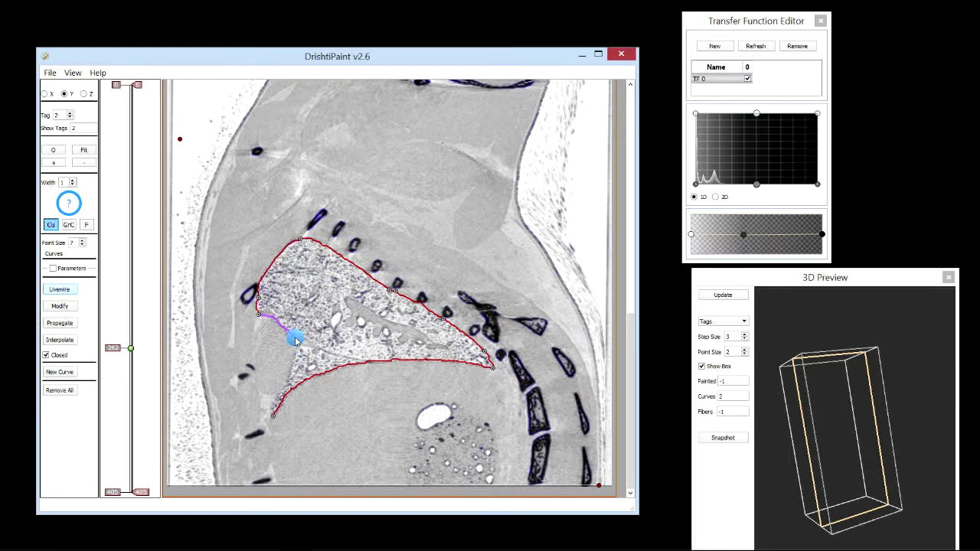
{"action": "left_click", "coordinate": [294, 336]}
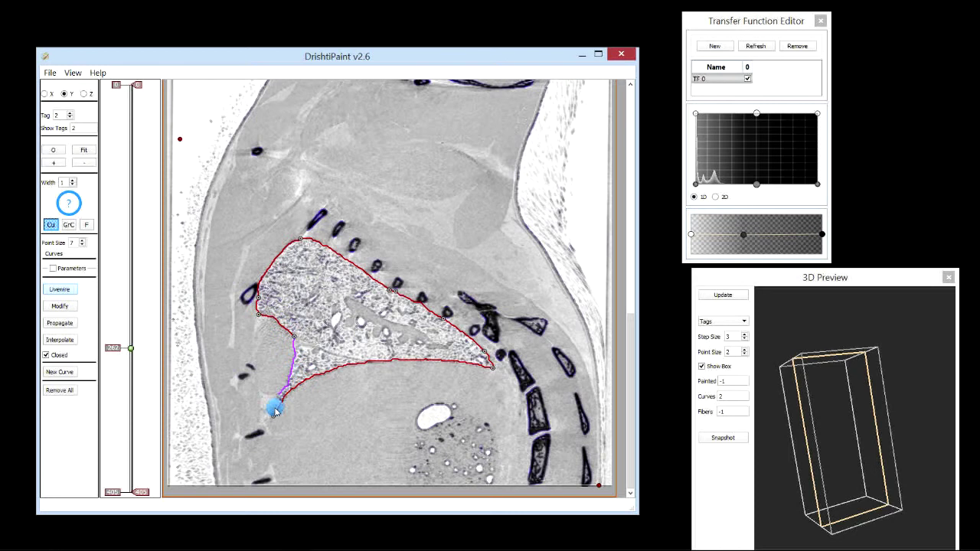
{"action": "left_click", "coordinate": [281, 394]}
{"action": "left_click", "coordinate": [273, 414]}
{"action": "double_click", "coordinate": [273, 413]}
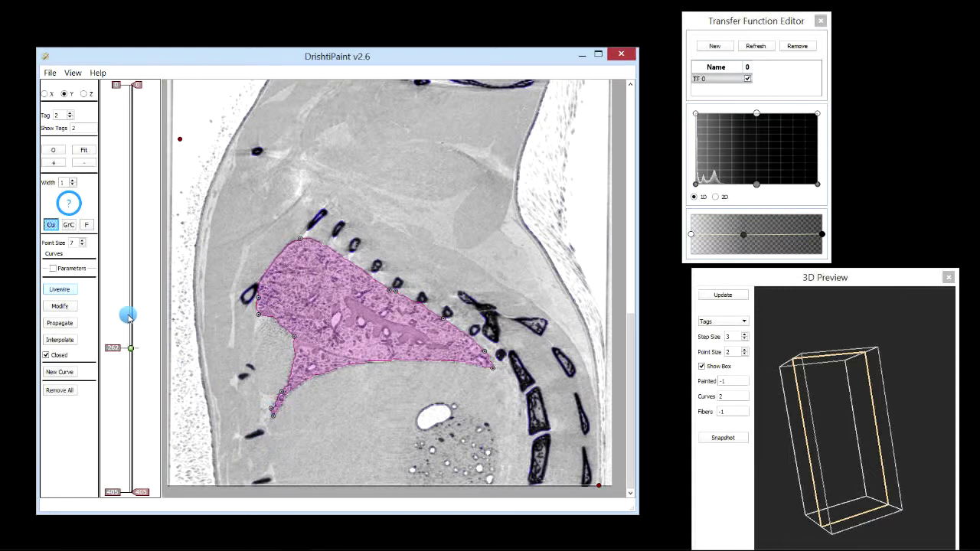
Step: Go to Y slice 278 and lighten the image by shifting the gradient's middle point toward the dark end
{"action": "left_click", "coordinate": [128, 315]}
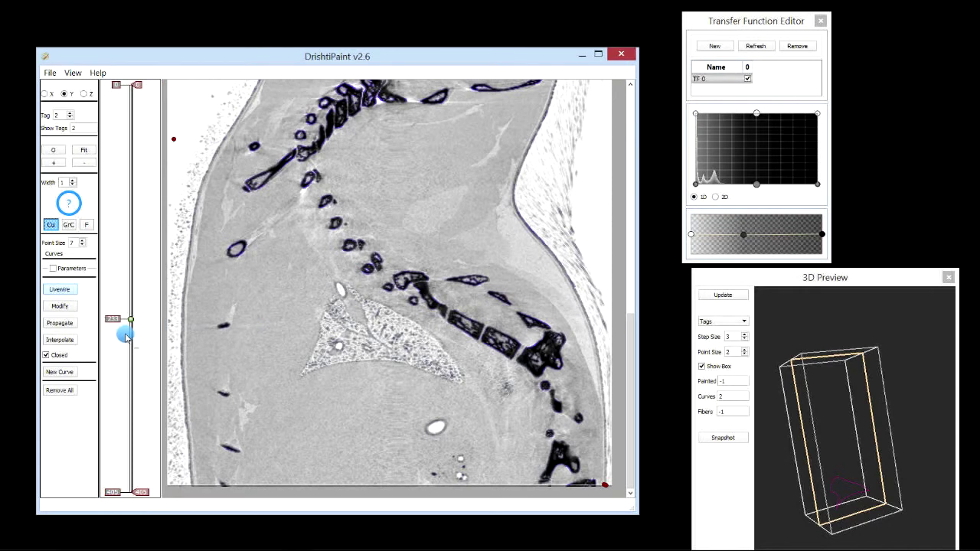
{"action": "left_click_drag", "start_coordinate": [126, 337], "coordinate": [127, 364]}
{"action": "left_click", "coordinate": [756, 270]}
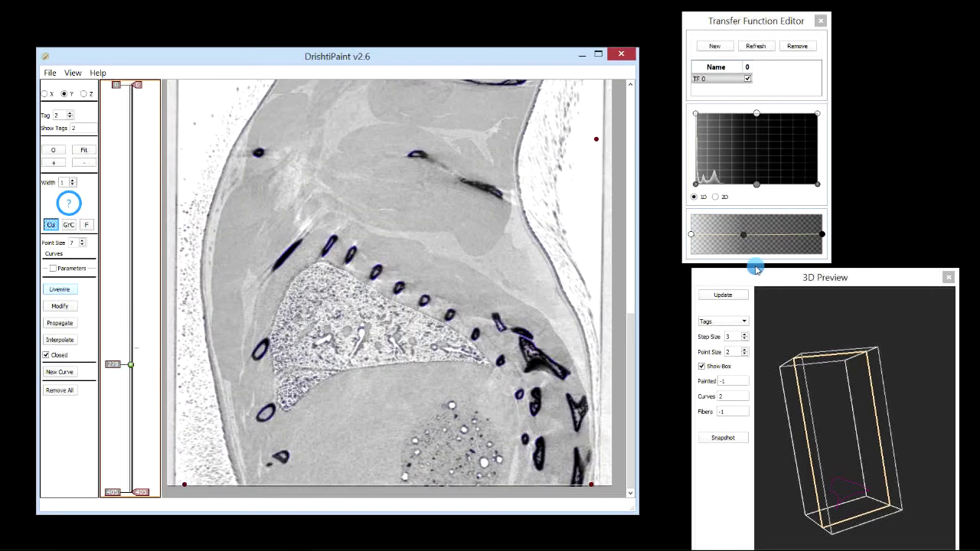
{"action": "left_click", "coordinate": [749, 239]}
{"action": "left_click_drag", "start_coordinate": [748, 239], "coordinate": [778, 232]}
Step: Trace the full lung outline on Y slice 278 with Livewire and close it into a filled curve
{"action": "left_click", "coordinate": [298, 406]}
{"action": "mouse_move", "coordinate": [297, 406]}
{"action": "left_mouse_down"}
{"action": "mouse_move", "coordinate": [283, 414]}
{"action": "mouse_move", "coordinate": [309, 391]}
{"action": "mouse_move", "coordinate": [369, 369]}
{"action": "mouse_move", "coordinate": [490, 368]}
{"action": "left_mouse_up"}
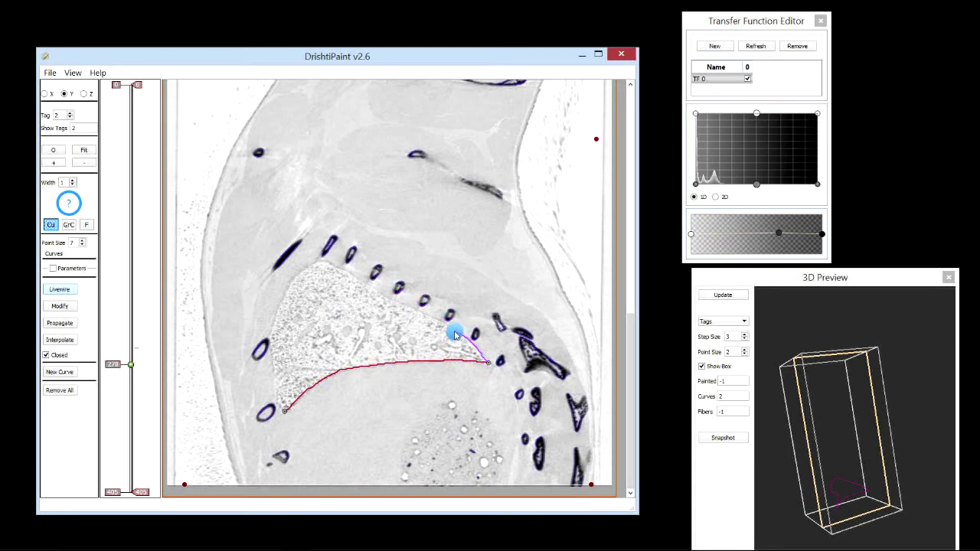
{"action": "mouse_move", "coordinate": [454, 334]}
{"action": "left_mouse_down"}
{"action": "mouse_move", "coordinate": [326, 263]}
{"action": "mouse_move", "coordinate": [309, 272]}
{"action": "mouse_move", "coordinate": [280, 325]}
{"action": "mouse_move", "coordinate": [303, 264]}
{"action": "mouse_move", "coordinate": [281, 316]}
{"action": "mouse_move", "coordinate": [282, 297]}
{"action": "mouse_move", "coordinate": [274, 382]}
{"action": "mouse_move", "coordinate": [270, 346]}
{"action": "left_mouse_up"}
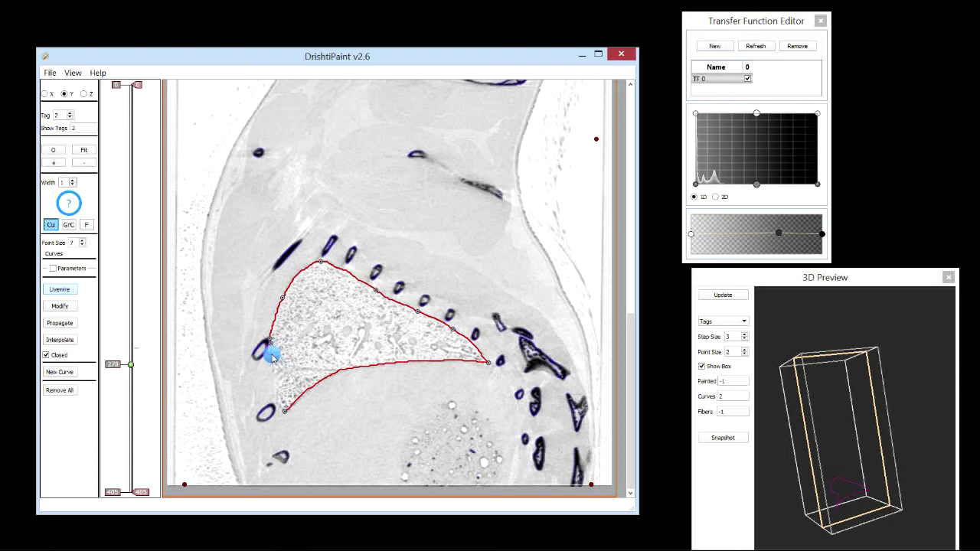
{"action": "left_click_drag", "start_coordinate": [272, 354], "coordinate": [276, 401]}
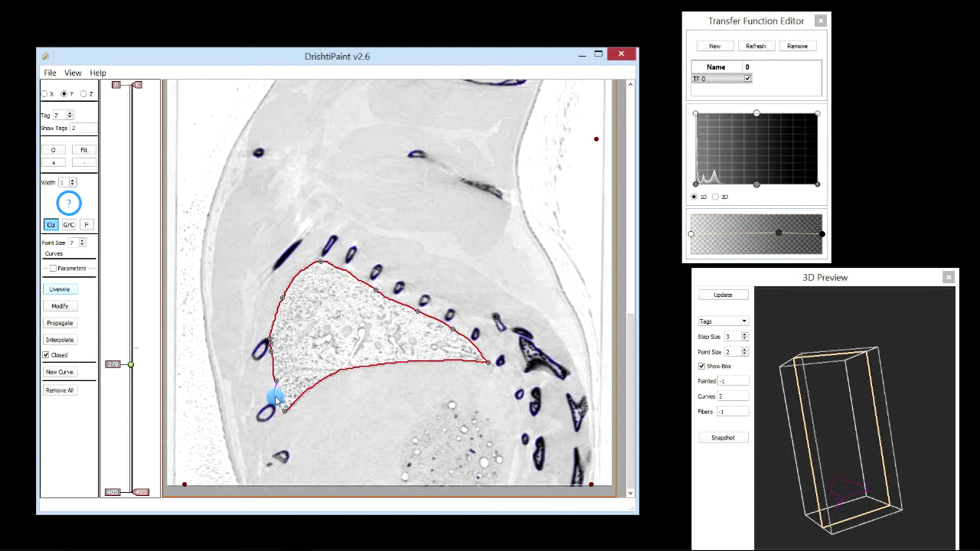
{"action": "left_click_drag", "start_coordinate": [276, 400], "coordinate": [282, 408]}
{"action": "left_click", "coordinate": [312, 426]}
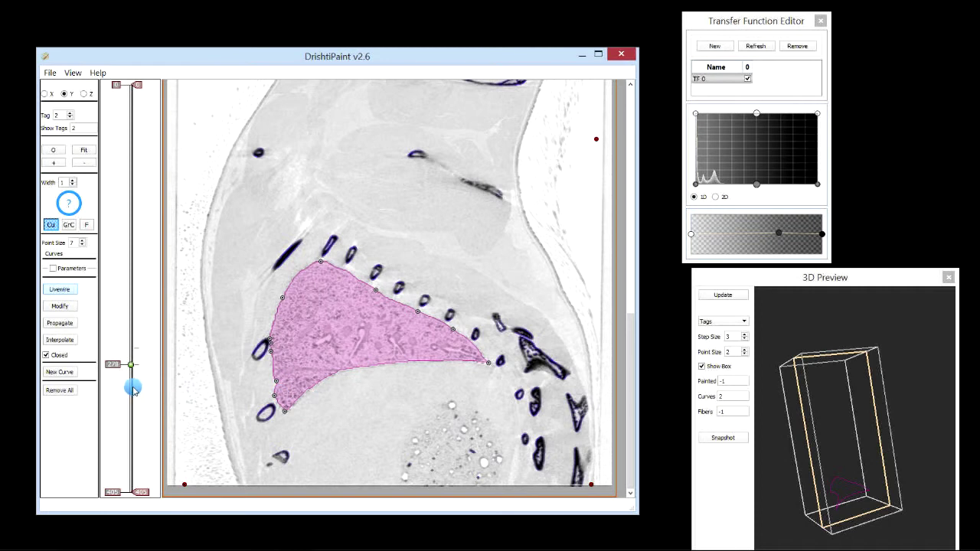
Step: On Y slice 302, darken the image with the gradient's middle point and trace the full lung outline as a closed Livewire curve
{"action": "left_click_drag", "start_coordinate": [127, 394], "coordinate": [125, 389]}
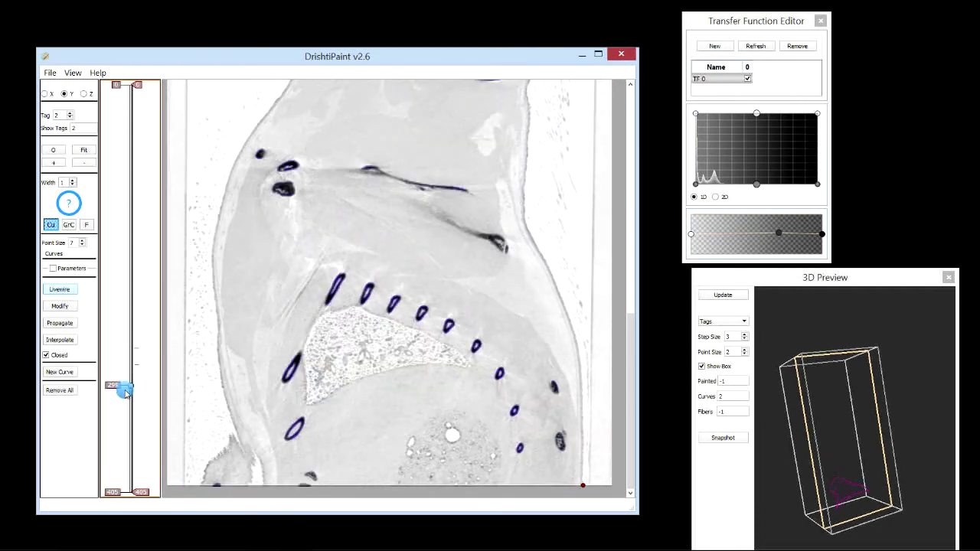
{"action": "left_click_drag", "start_coordinate": [778, 233], "coordinate": [746, 233]}
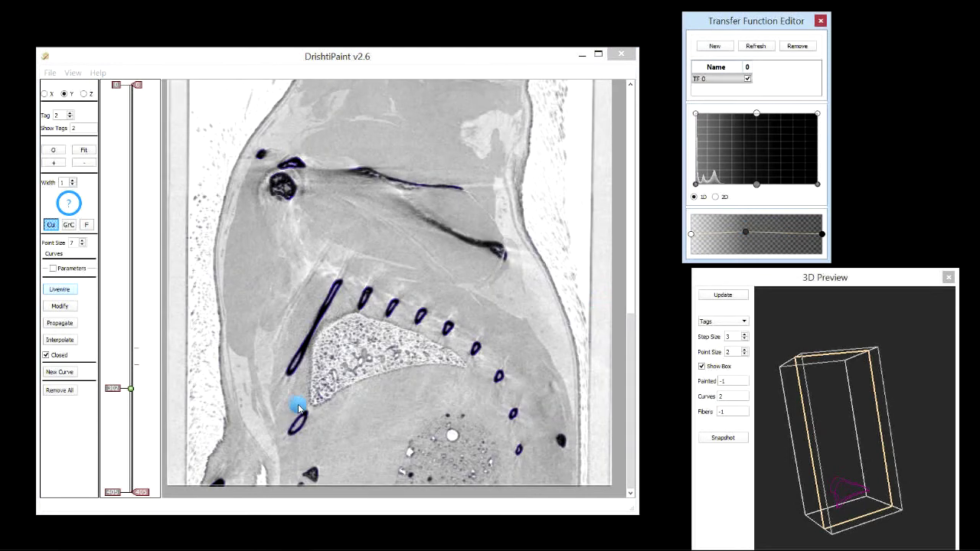
{"action": "left_click", "coordinate": [313, 404]}
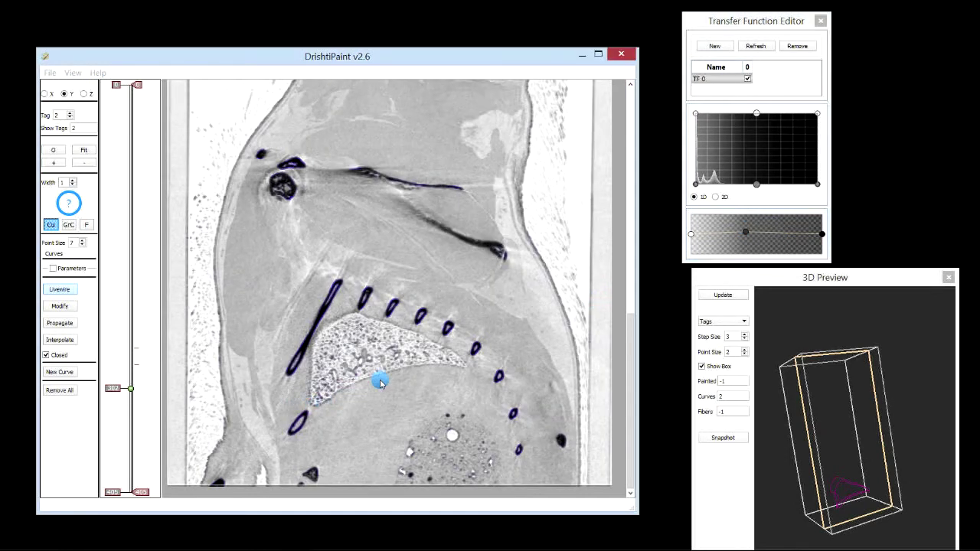
{"action": "left_click", "coordinate": [464, 368]}
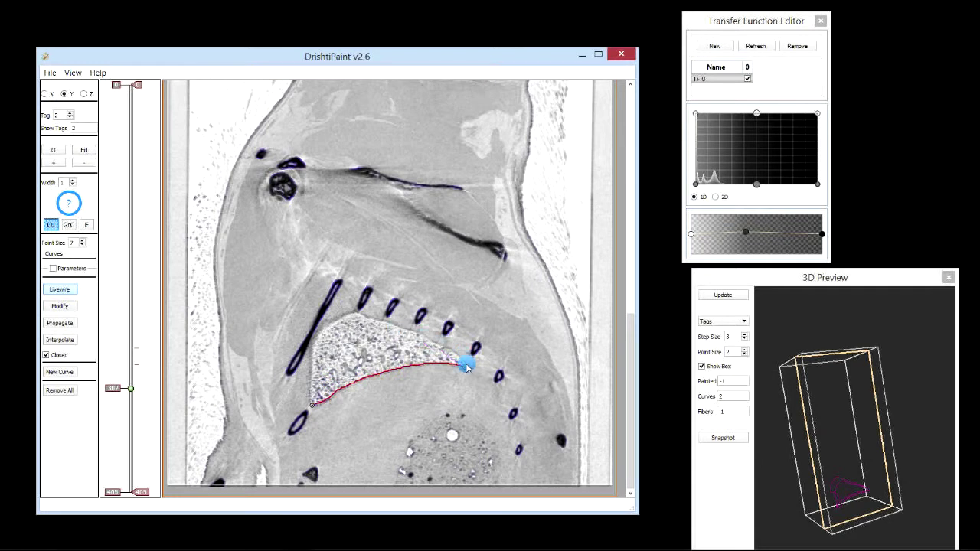
{"action": "left_click", "coordinate": [346, 318]}
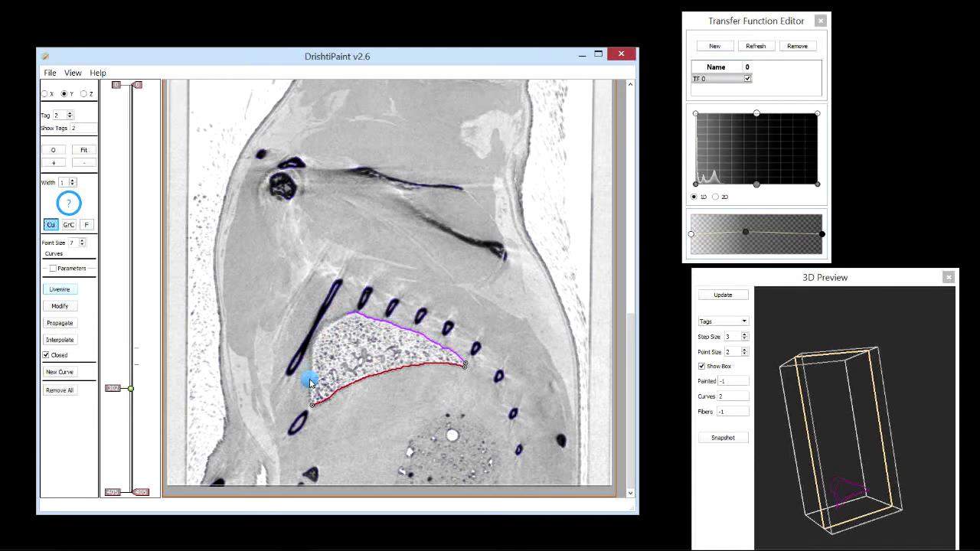
{"action": "left_click", "coordinate": [321, 332]}
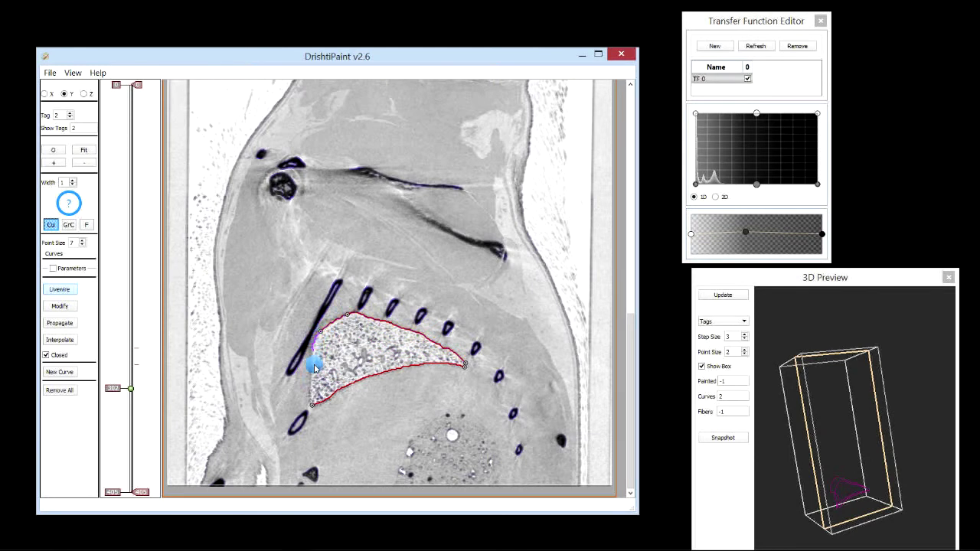
{"action": "left_click", "coordinate": [311, 409]}
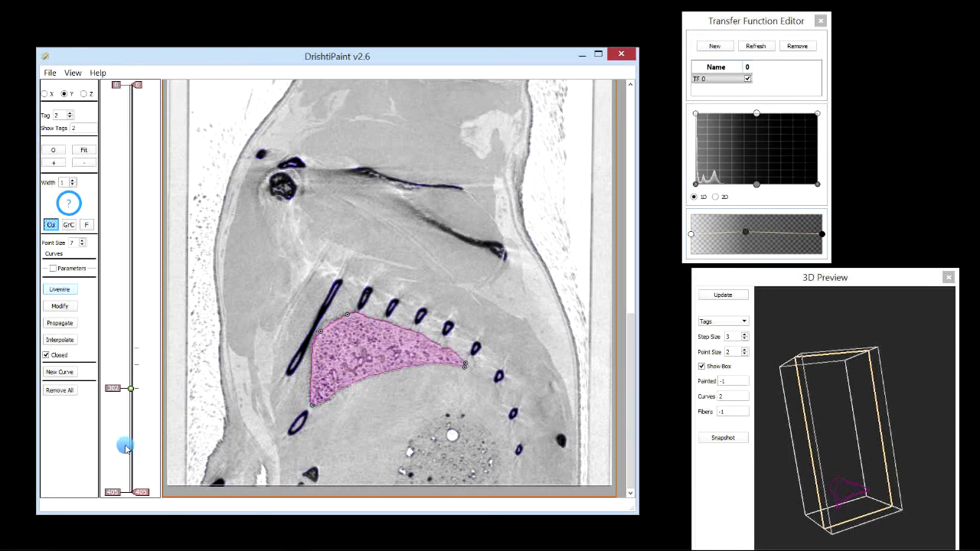
Step: Go to Y slice 316 and trace the small lung section with Livewire, closing the curve at its lower tip
{"action": "left_click_drag", "start_coordinate": [130, 389], "coordinate": [128, 409]}
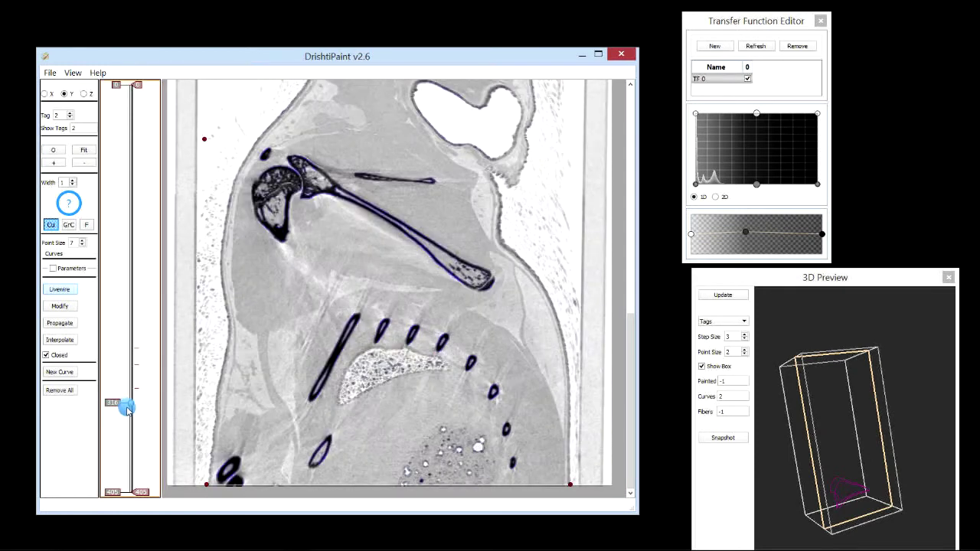
{"action": "left_click", "coordinate": [340, 405]}
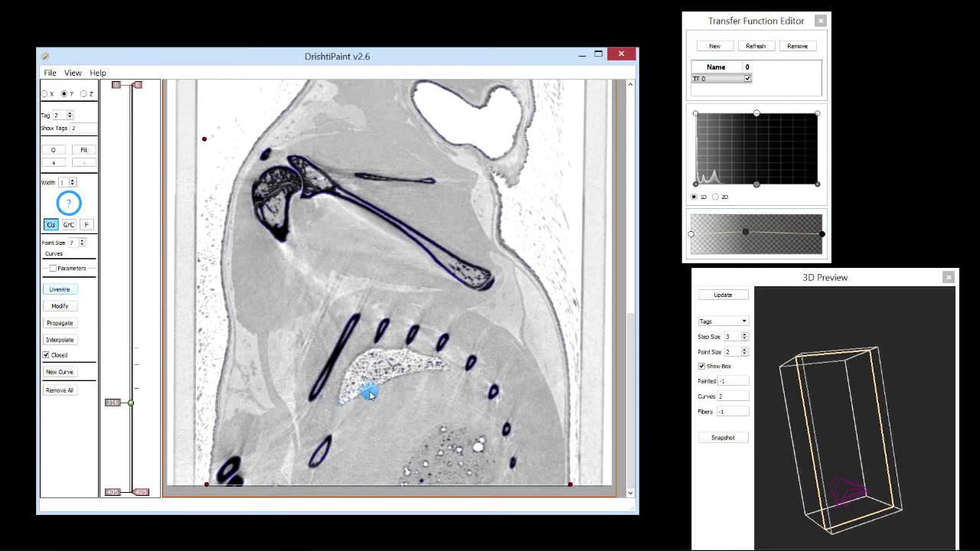
{"action": "left_click", "coordinate": [450, 369]}
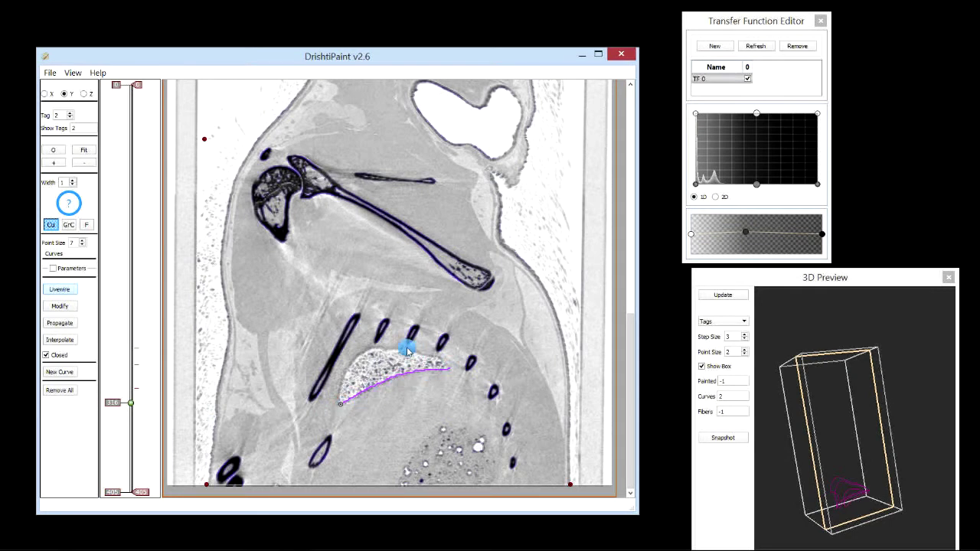
{"action": "left_click", "coordinate": [366, 350]}
{"action": "left_click", "coordinate": [339, 406]}
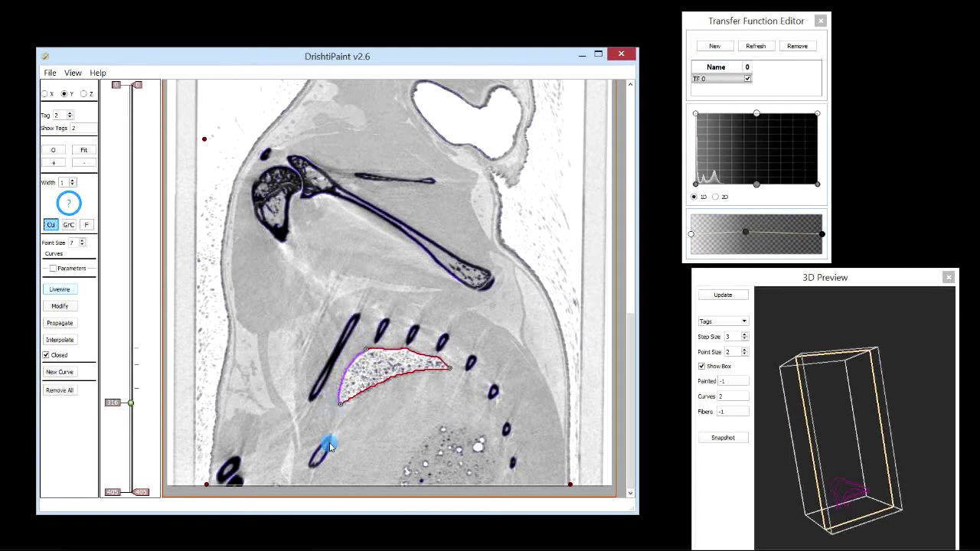
Step: Go back to Y slice 288 and trace the full lung boundary with Livewire, closing the curve at its starting point
{"action": "left_click_drag", "start_coordinate": [128, 428], "coordinate": [131, 374]}
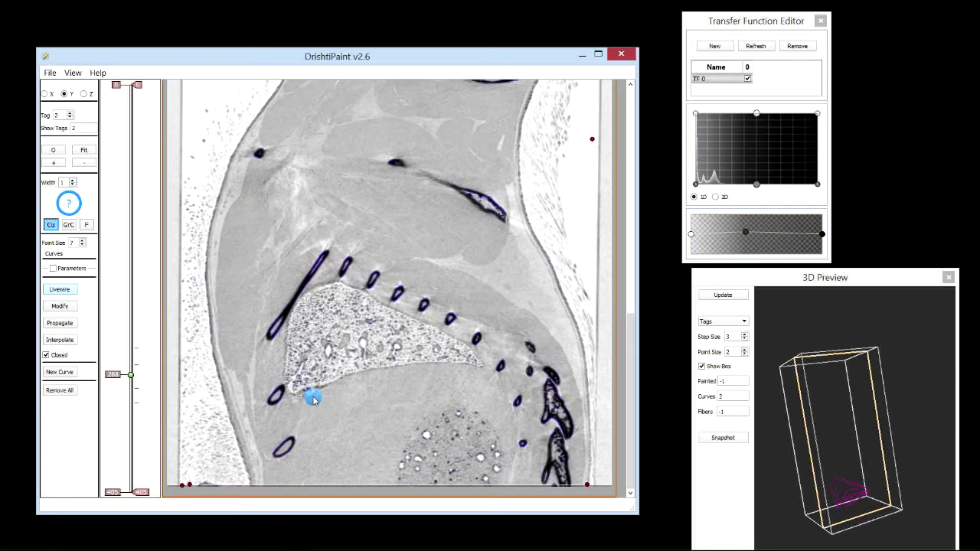
{"action": "left_click_drag", "start_coordinate": [466, 378], "coordinate": [484, 372]}
{"action": "left_click", "coordinate": [481, 365]}
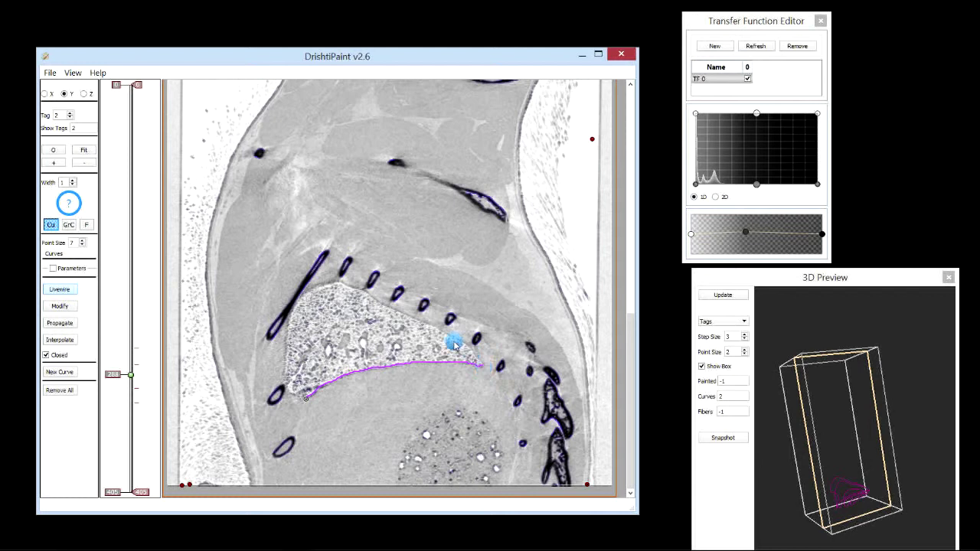
{"action": "left_click", "coordinate": [315, 291]}
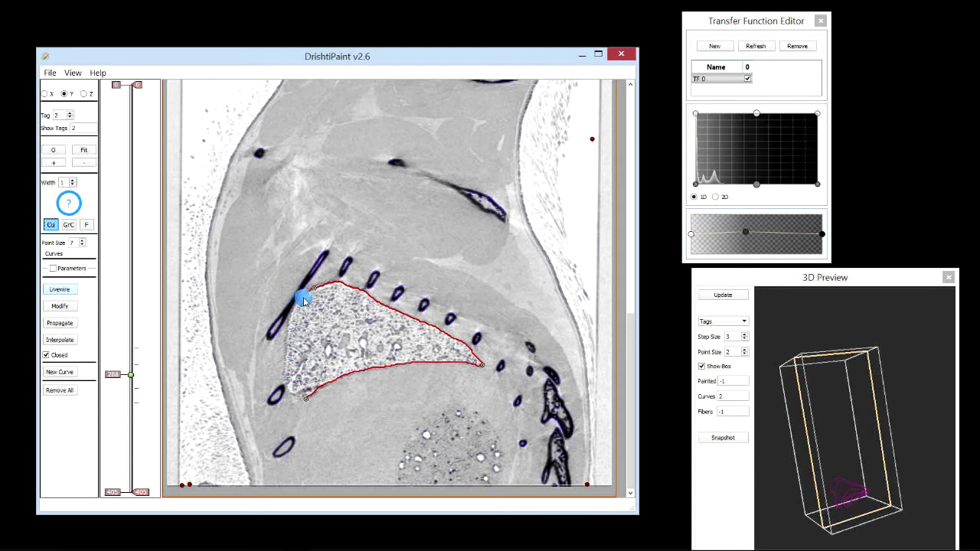
{"action": "left_click", "coordinate": [286, 338]}
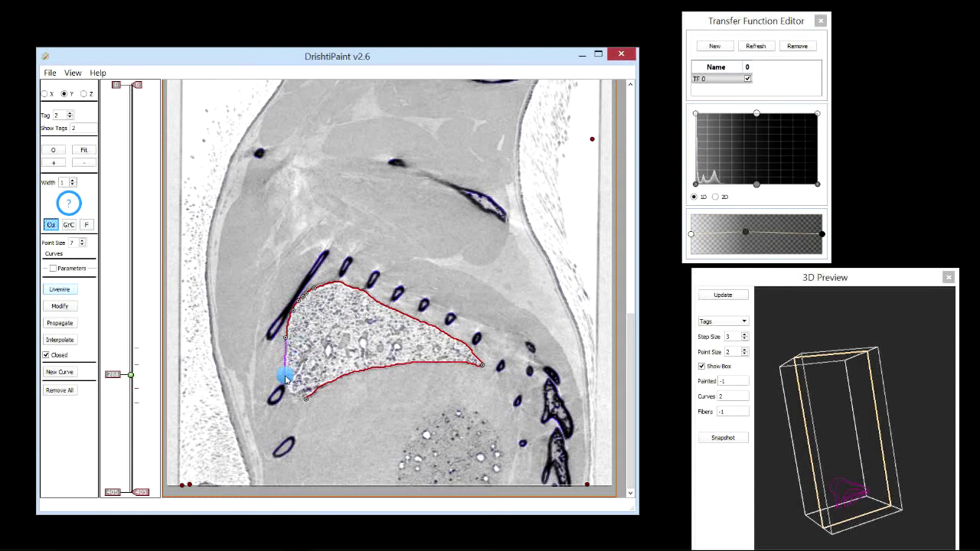
{"action": "left_click", "coordinate": [285, 375]}
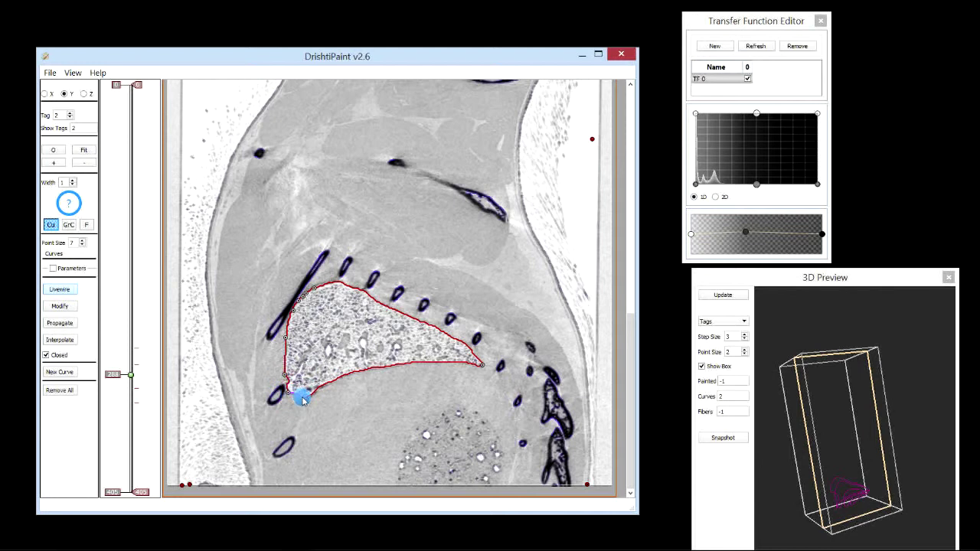
{"action": "double_click", "coordinate": [304, 399]}
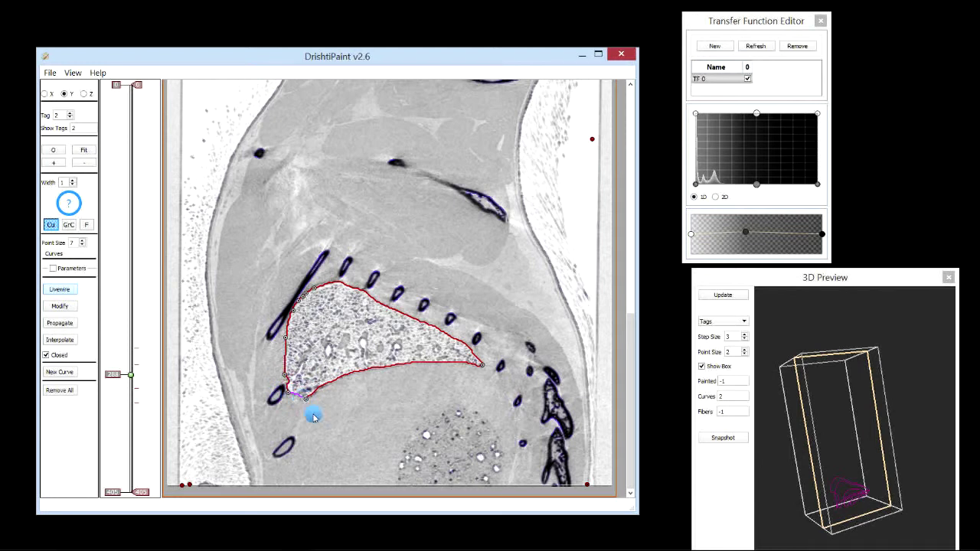
Step: Go to Y slice 252 and trace the lung outline with Livewire, following the notched front edge, and close it into a filled curve
{"action": "left_click", "coordinate": [129, 342]}
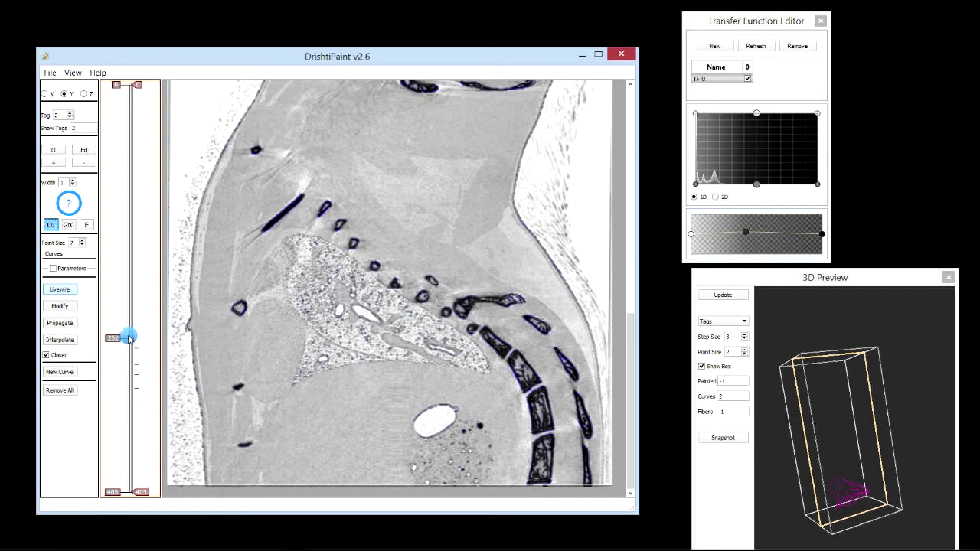
{"action": "left_click", "coordinate": [292, 386]}
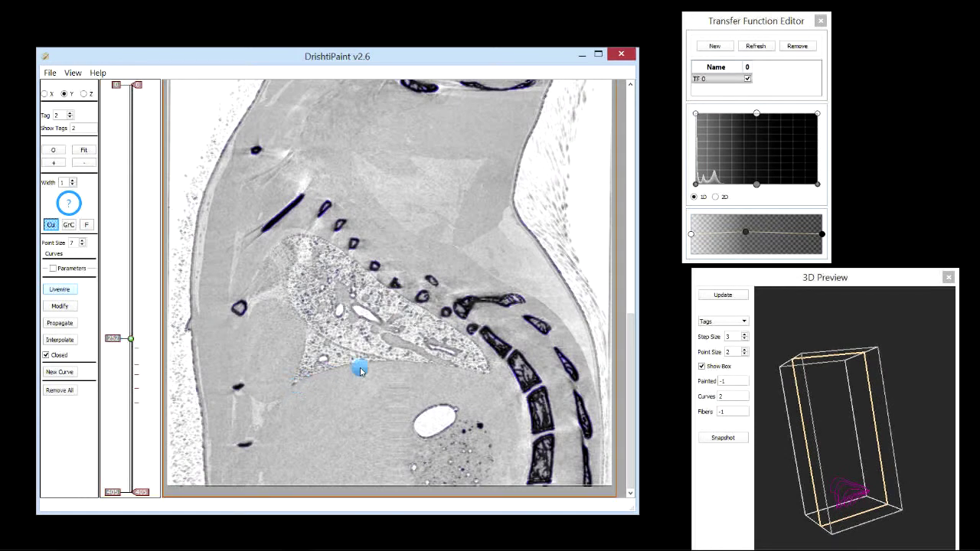
{"action": "left_click", "coordinate": [455, 369]}
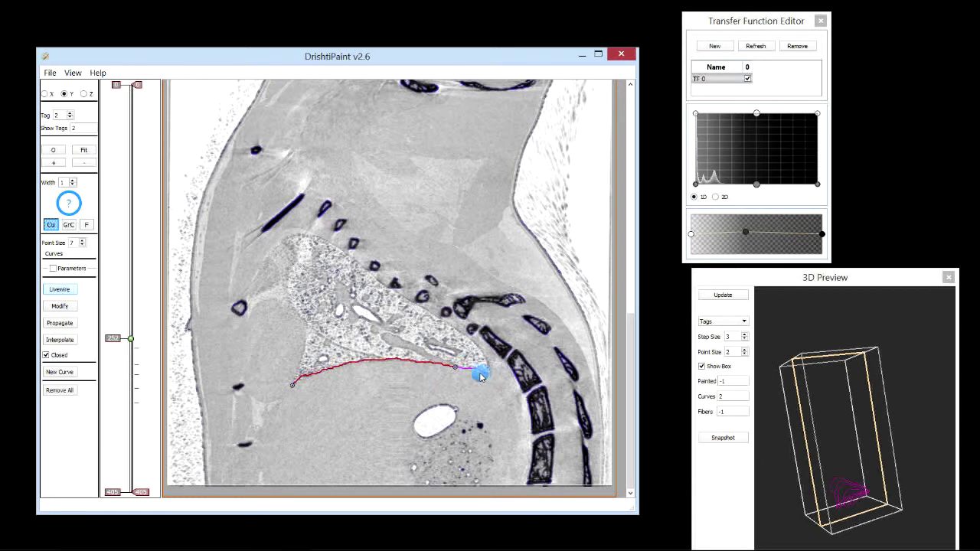
{"action": "left_click", "coordinate": [487, 372]}
{"action": "left_click", "coordinate": [455, 329]}
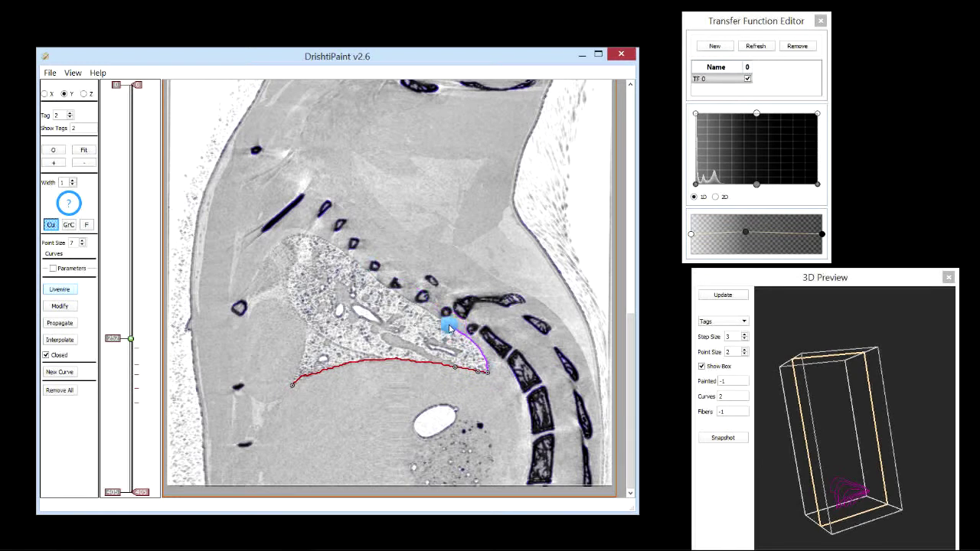
{"action": "left_click", "coordinate": [365, 271]}
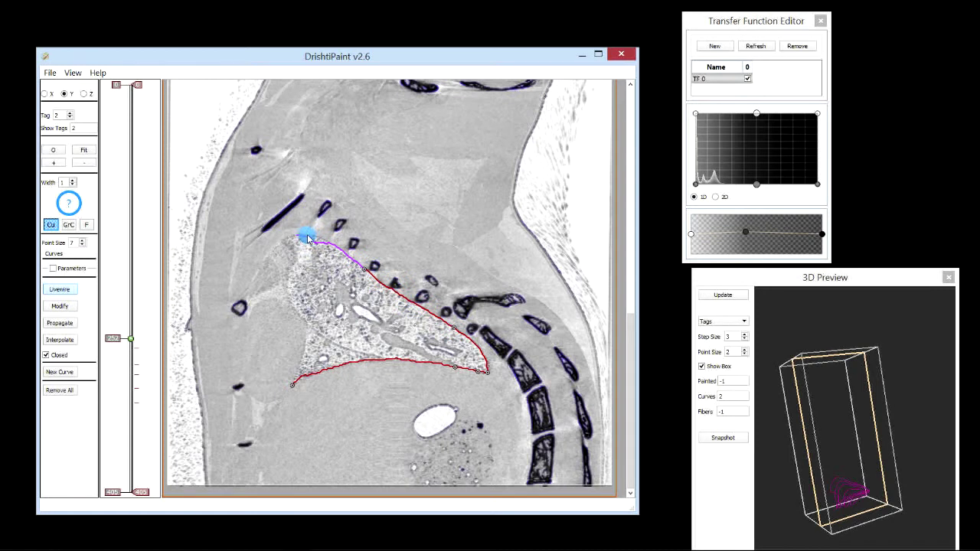
{"action": "left_click", "coordinate": [309, 235]}
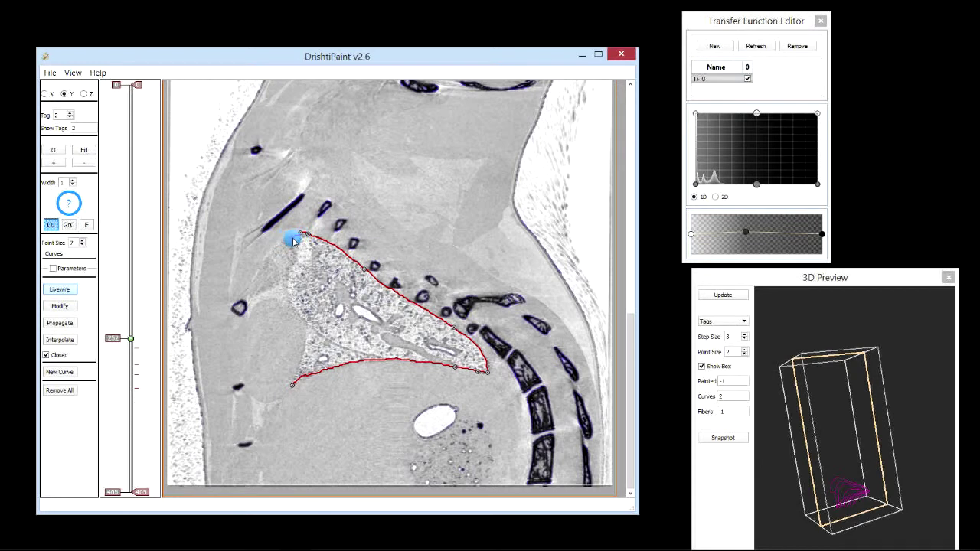
{"action": "left_click", "coordinate": [281, 241]}
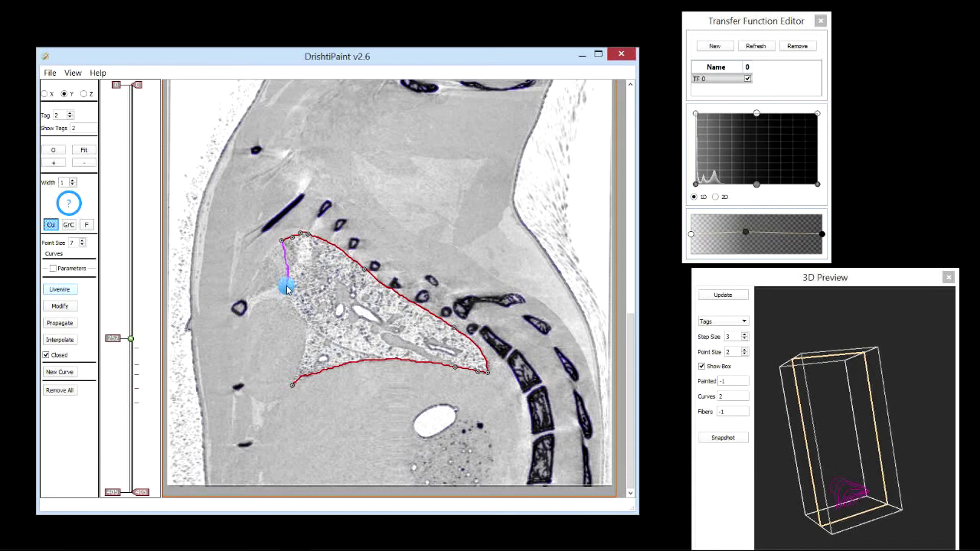
{"action": "left_click", "coordinate": [292, 256]}
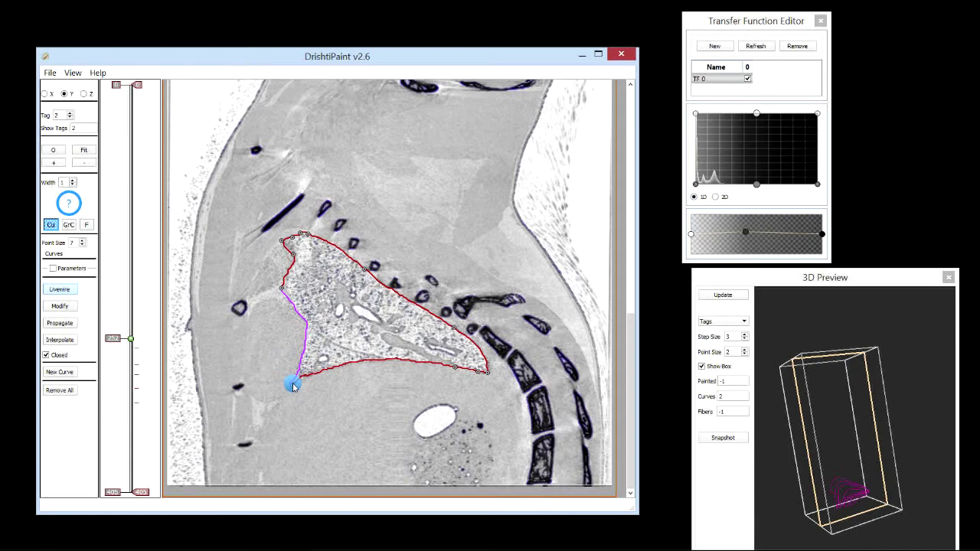
{"action": "double_click", "coordinate": [293, 387]}
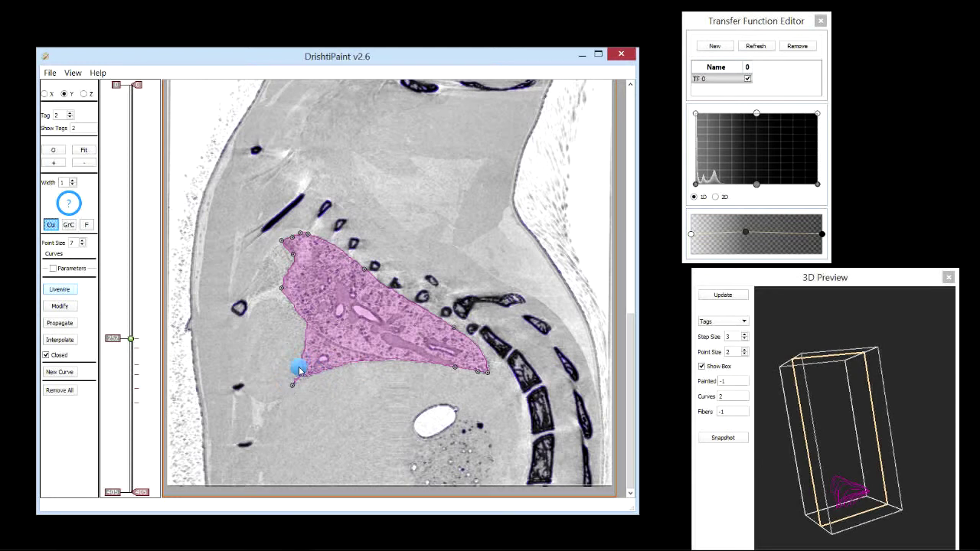
Step: Modify the curve on Y slice 252 by pulling its lower tip point outward to the lung's tip, and finish the modification
{"action": "left_click", "coordinate": [292, 381]}
{"action": "left_click", "coordinate": [60, 305]}
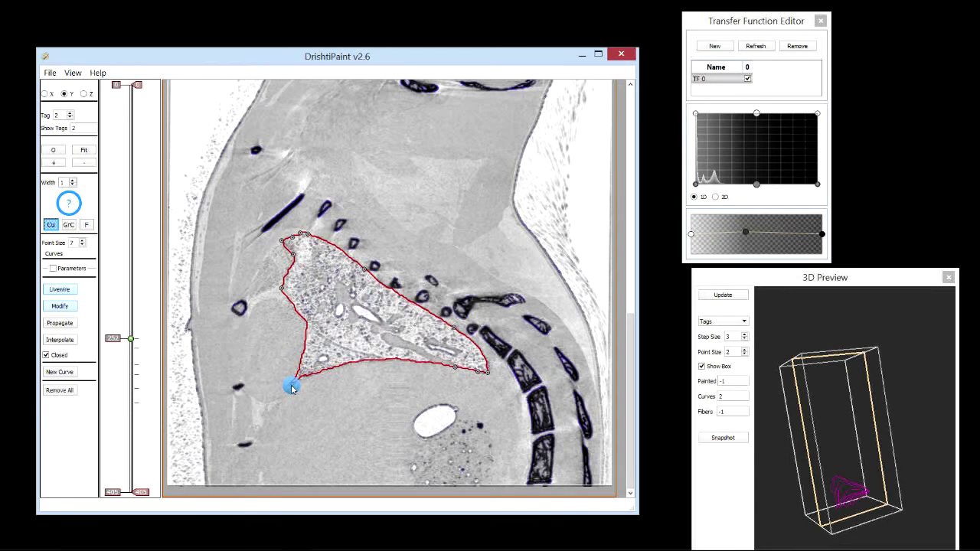
{"action": "mouse_move", "coordinate": [292, 387]}
{"action": "left_mouse_down"}
{"action": "mouse_move", "coordinate": [306, 373]}
{"action": "mouse_move", "coordinate": [281, 403]}
{"action": "left_mouse_up"}
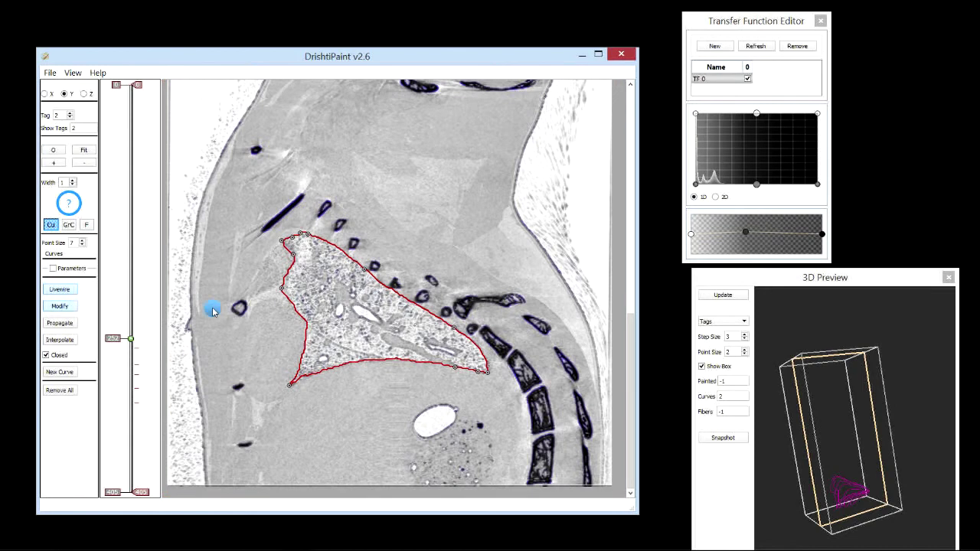
{"action": "left_click", "coordinate": [257, 312]}
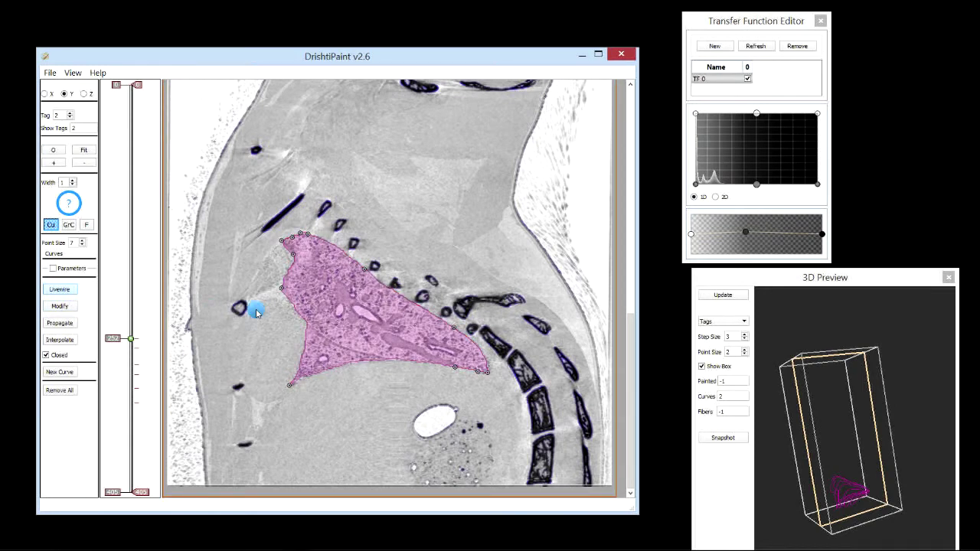
Step: Go to Y slice 243 and lighten the image by shifting the gradient's middle point toward the dark end
{"action": "scroll", "coordinate": [294, 327], "scroll_direction": "up", "scroll_amount": 11}
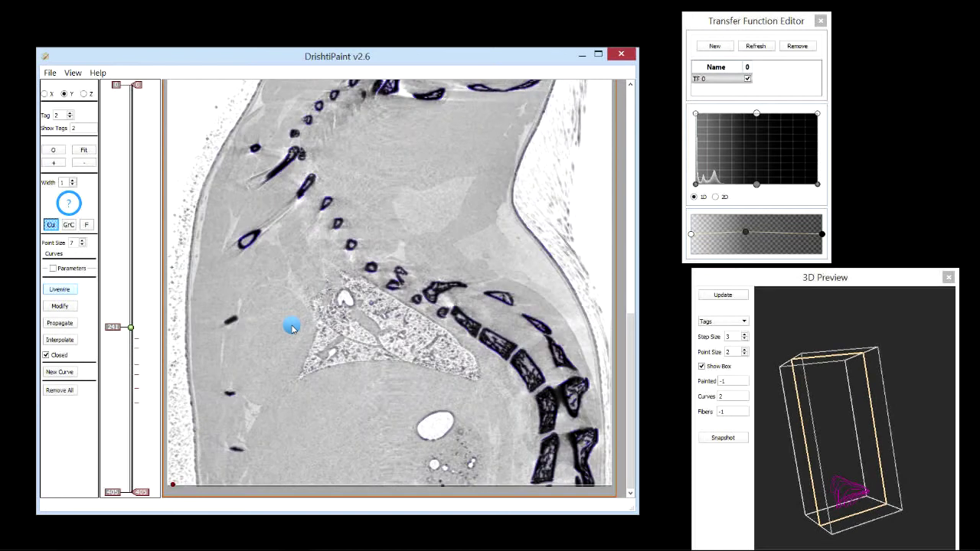
{"action": "scroll", "coordinate": [293, 326], "scroll_direction": "down", "scroll_amount": 2}
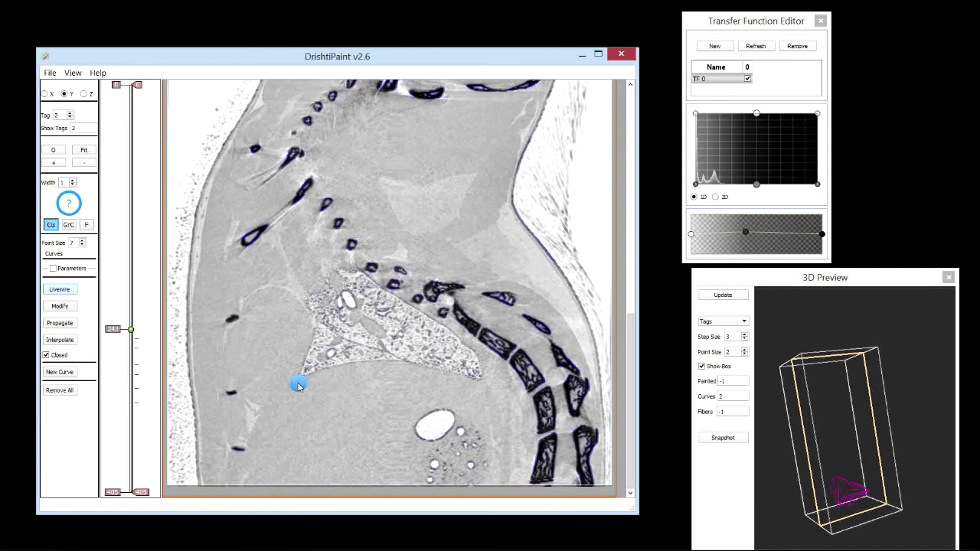
{"action": "left_click", "coordinate": [297, 382]}
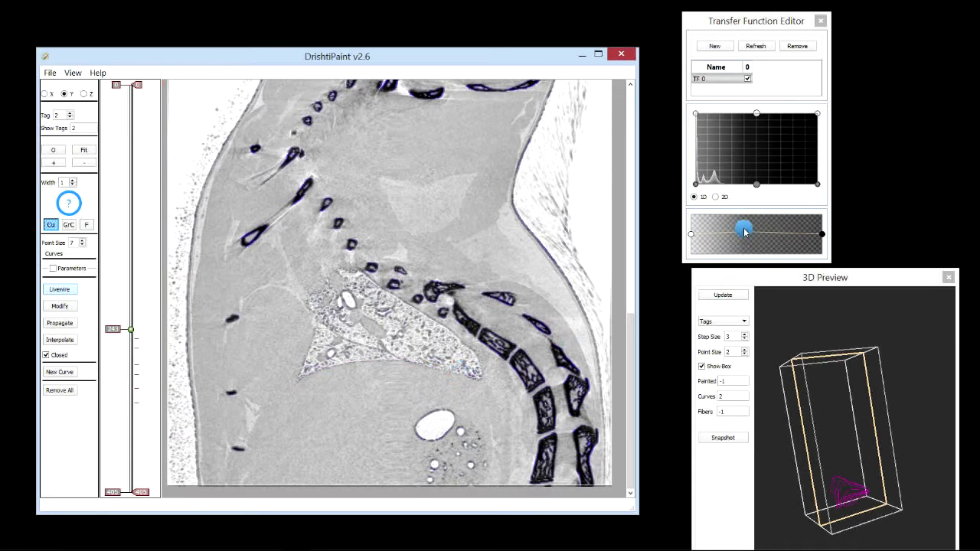
{"action": "left_click_drag", "start_coordinate": [745, 231], "coordinate": [779, 236]}
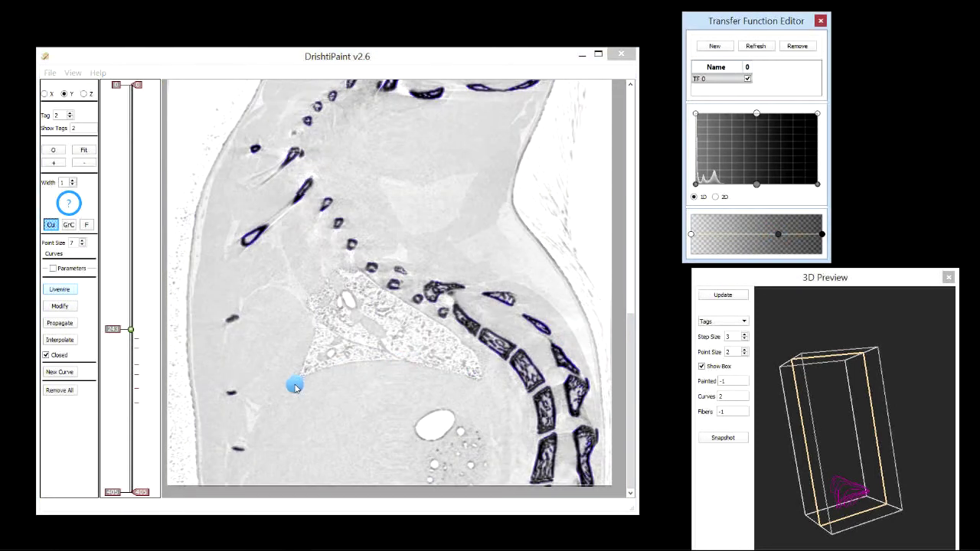
Step: Trace the full lung boundary on Y slice 243 with Livewire, starting at the lower front tip, and close it into a filled curve
{"action": "left_click", "coordinate": [298, 381]}
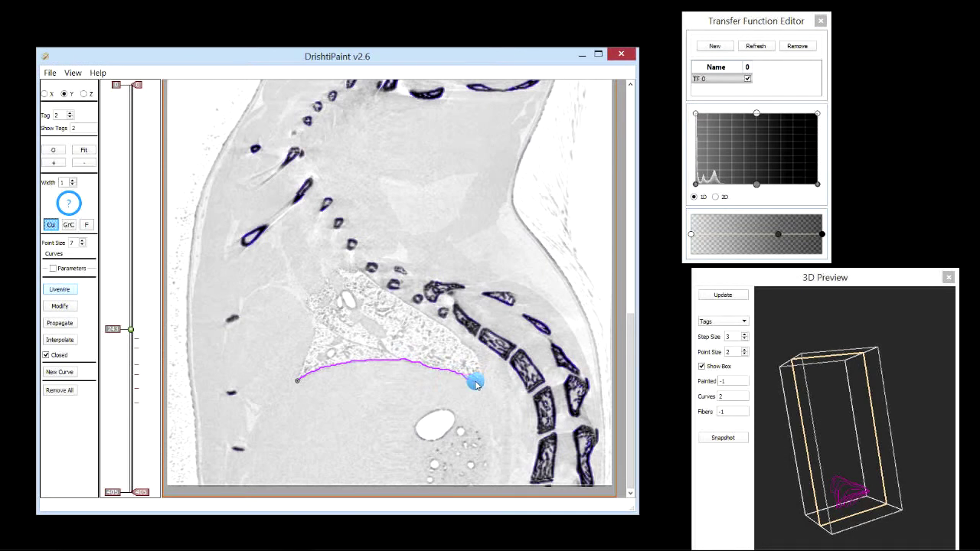
{"action": "left_click", "coordinate": [479, 381]}
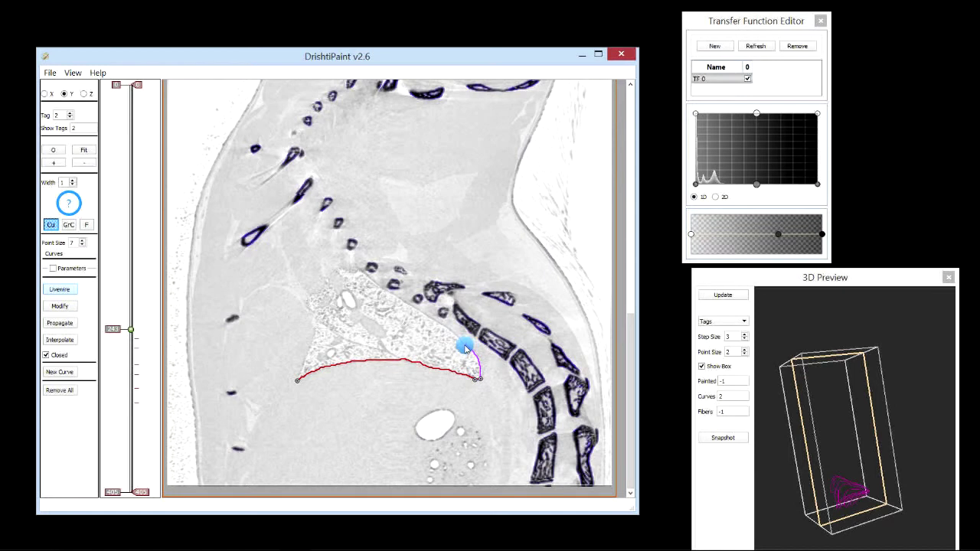
{"action": "left_click", "coordinate": [470, 347]}
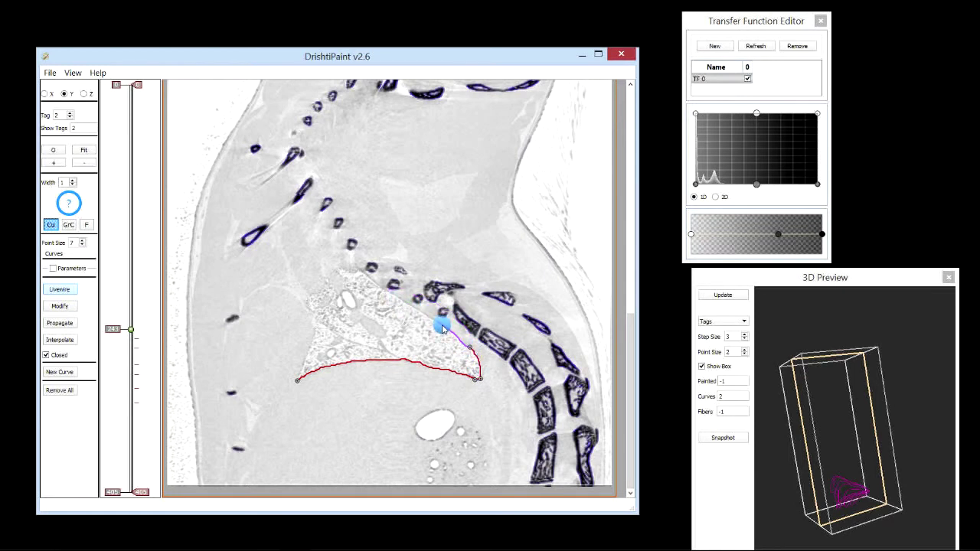
{"action": "left_click", "coordinate": [441, 326]}
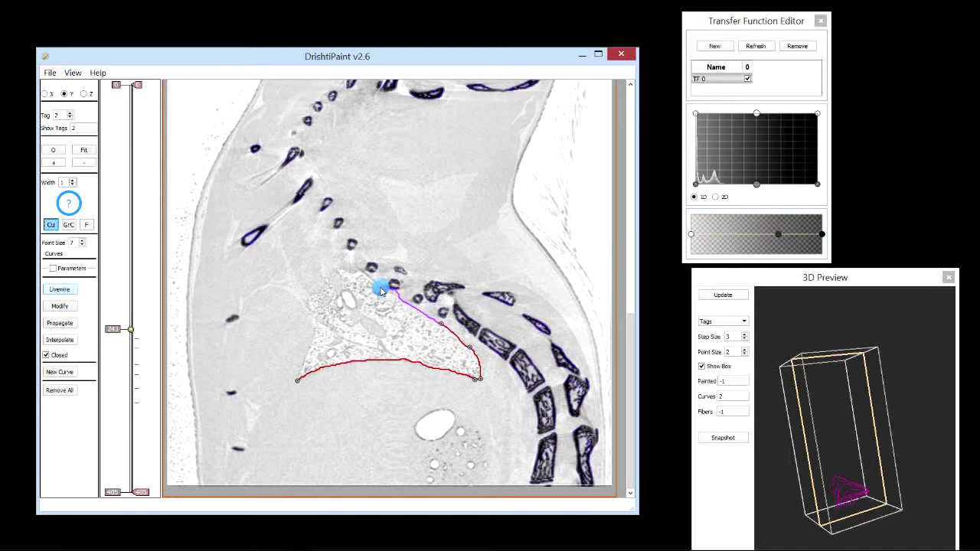
{"action": "left_click", "coordinate": [378, 286]}
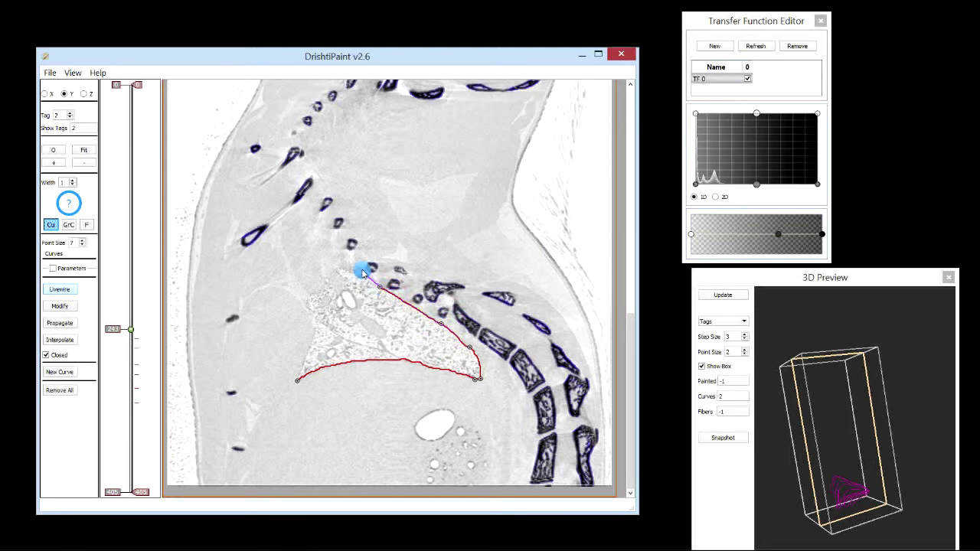
{"action": "left_click", "coordinate": [360, 270]}
{"action": "left_click", "coordinate": [333, 269]}
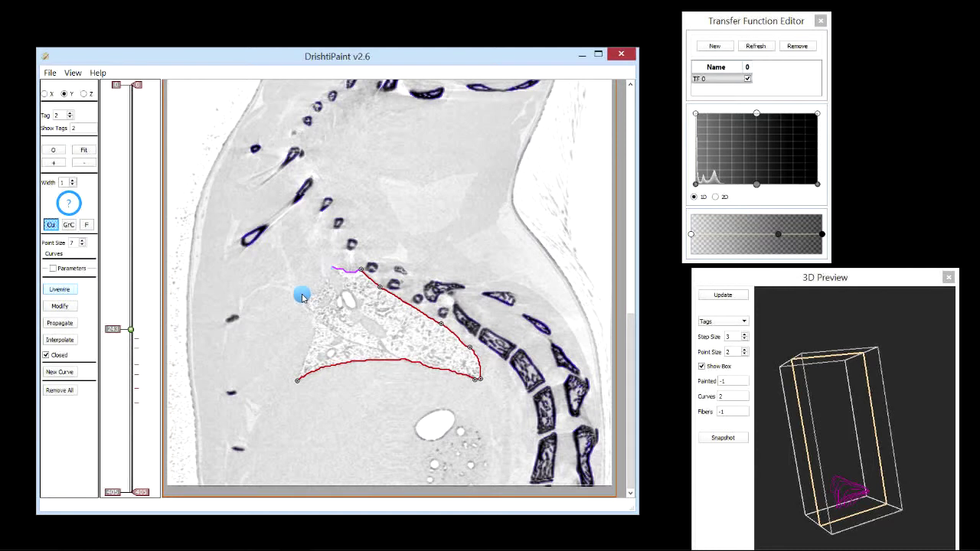
{"action": "left_click", "coordinate": [309, 306]}
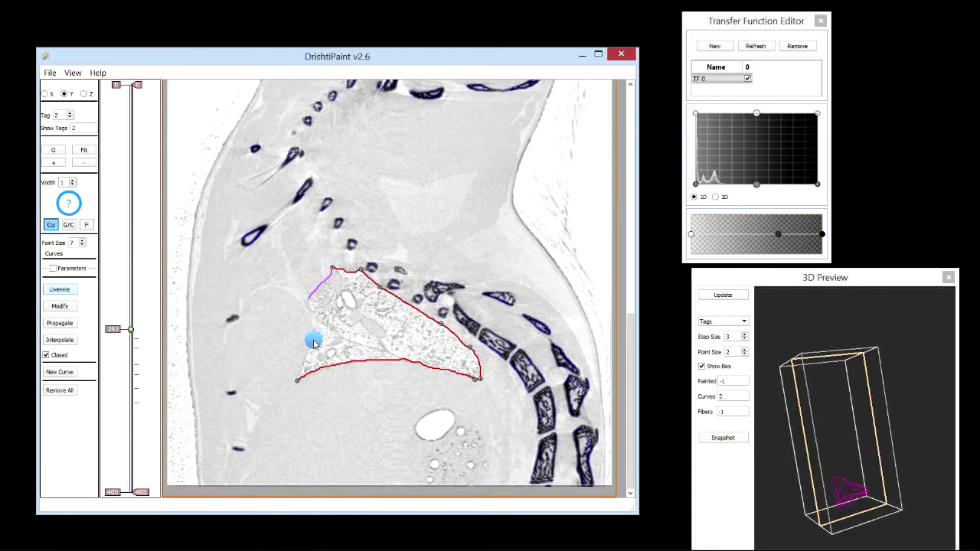
{"action": "left_click", "coordinate": [298, 380]}
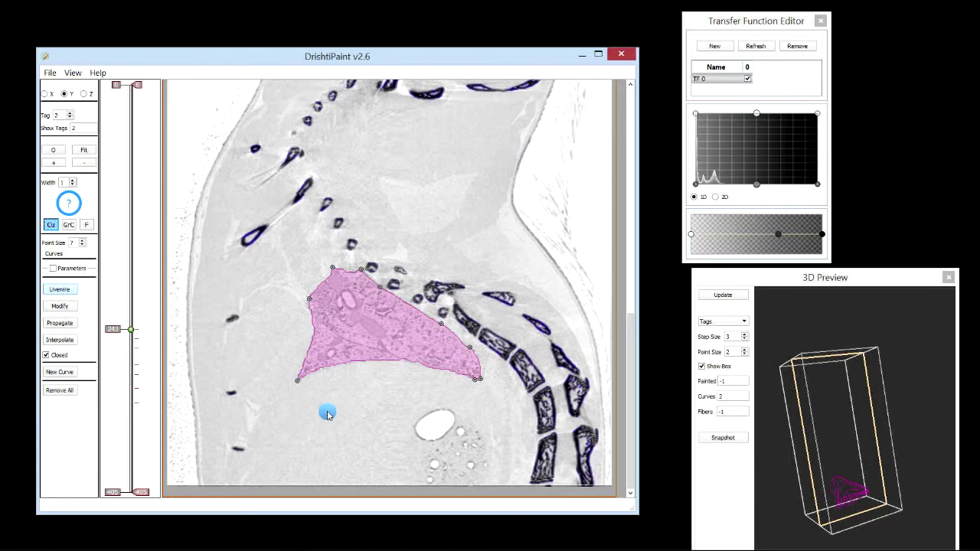
Step: Go to Y slice 235 and trace the lung outline with Livewire, closing the curve at its starting point
{"action": "left_click", "coordinate": [126, 315]}
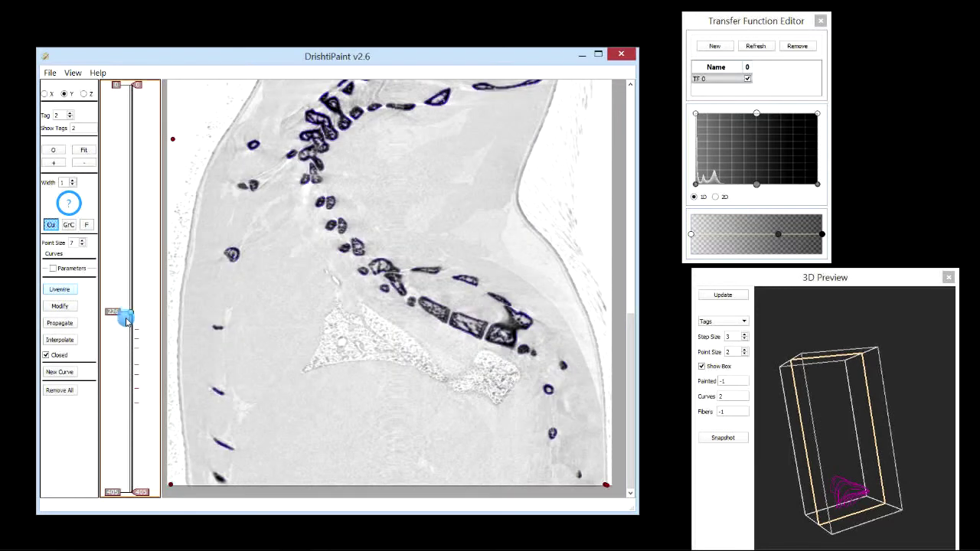
{"action": "left_click_drag", "start_coordinate": [126, 320], "coordinate": [127, 321]}
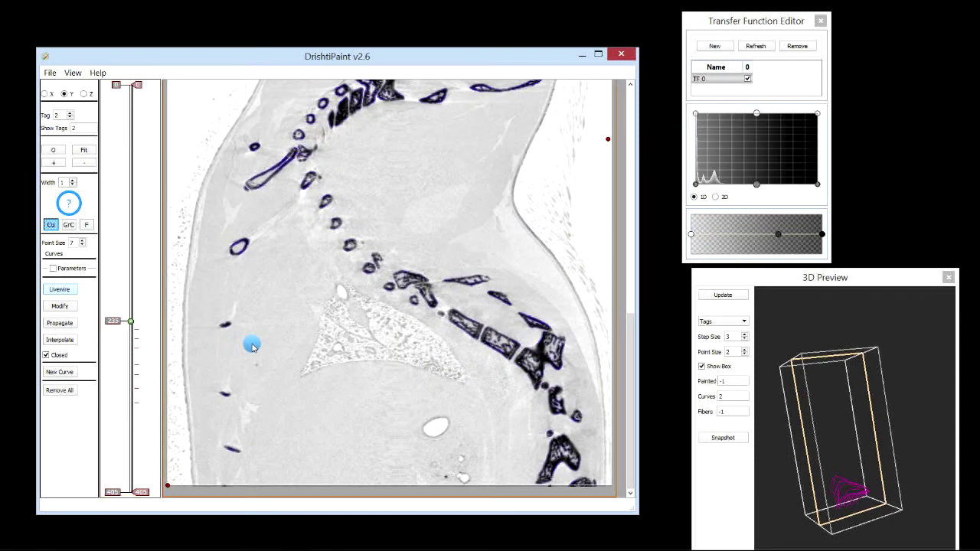
{"action": "left_click", "coordinate": [300, 377]}
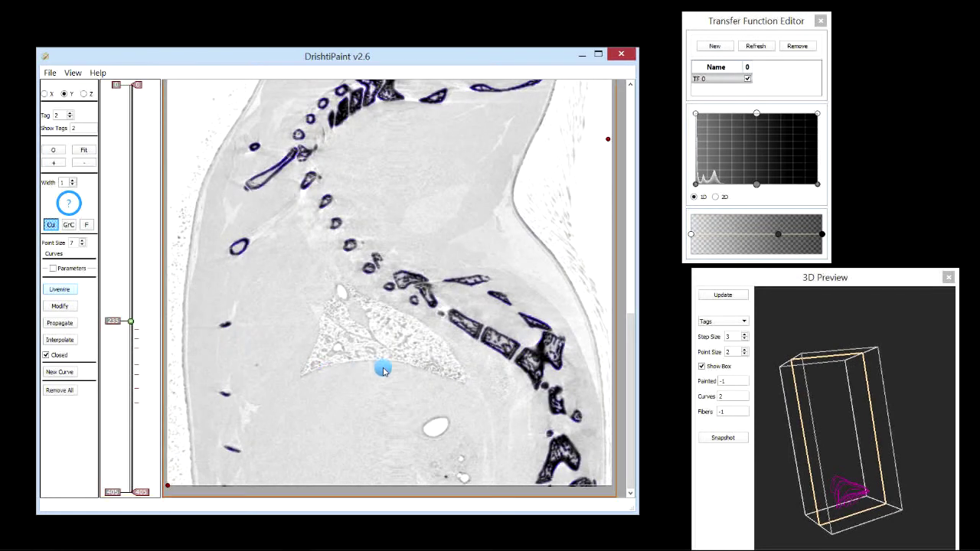
{"action": "left_click", "coordinate": [459, 383]}
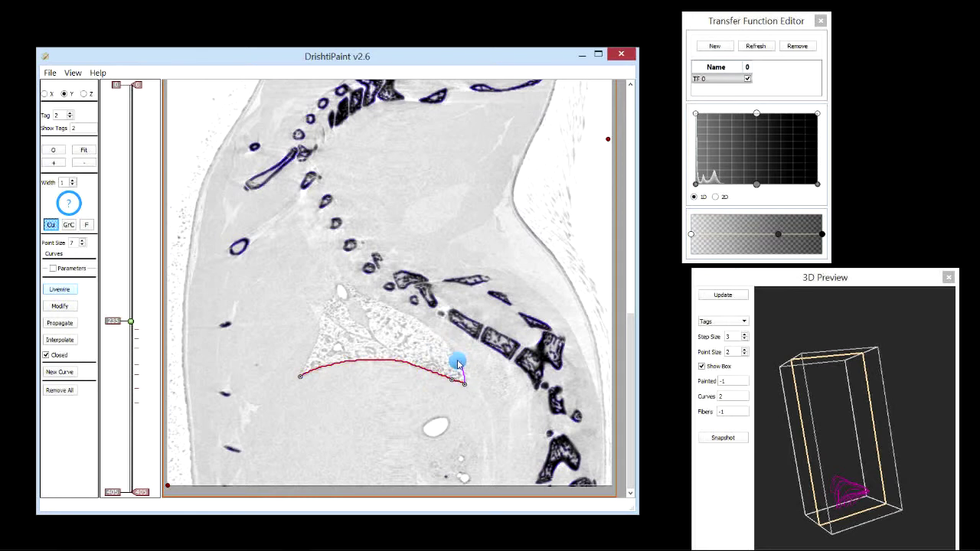
{"action": "left_click", "coordinate": [457, 359]}
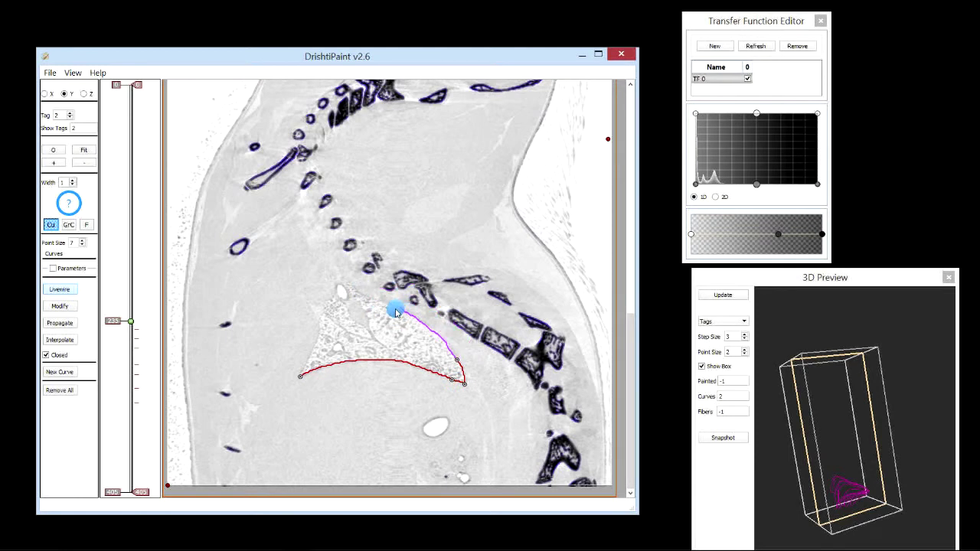
{"action": "left_click", "coordinate": [395, 308]}
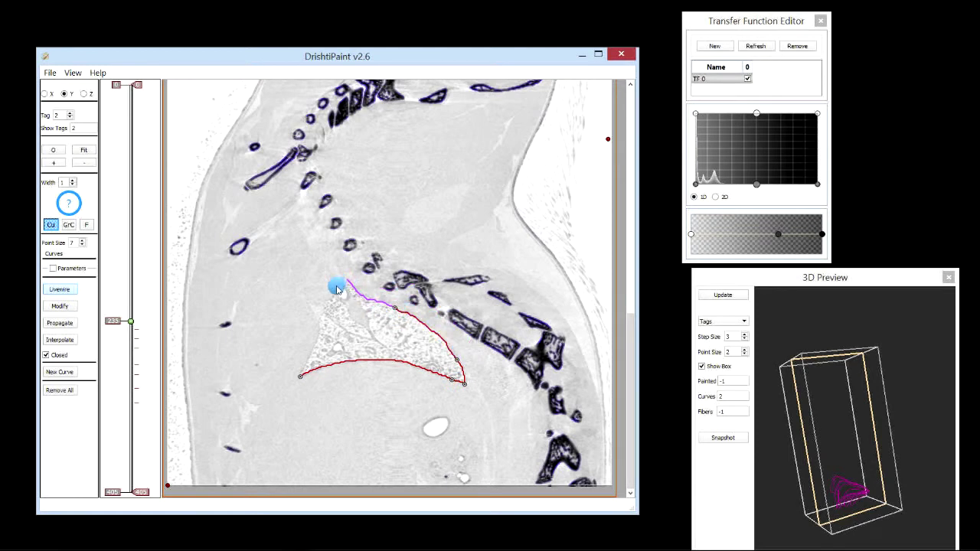
{"action": "left_click", "coordinate": [336, 285]}
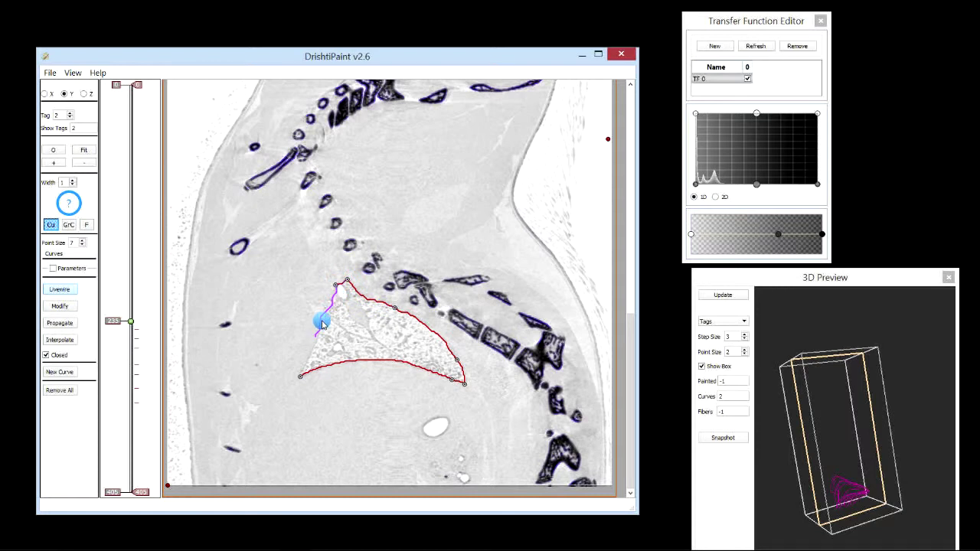
{"action": "left_click", "coordinate": [324, 304]}
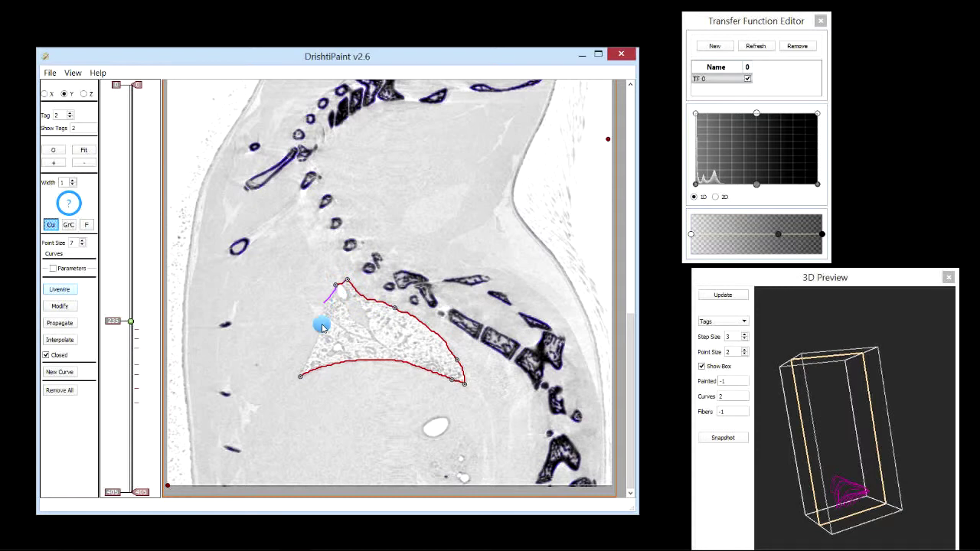
{"action": "double_click", "coordinate": [299, 376]}
Step: Examine the traced curves in the 3D preview and check their points against the lung on X slices from 259 to 195
{"action": "mouse_move", "coordinate": [829, 437]}
{"action": "left_mouse_down"}
{"action": "mouse_move", "coordinate": [820, 370]}
{"action": "mouse_move", "coordinate": [844, 363]}
{"action": "mouse_move", "coordinate": [862, 385]}
{"action": "mouse_move", "coordinate": [866, 363]}
{"action": "mouse_move", "coordinate": [855, 408]}
{"action": "mouse_move", "coordinate": [877, 399]}
{"action": "mouse_move", "coordinate": [881, 372]}
{"action": "mouse_move", "coordinate": [877, 435]}
{"action": "mouse_move", "coordinate": [829, 429]}
{"action": "mouse_move", "coordinate": [892, 387]}
{"action": "mouse_move", "coordinate": [825, 417]}
{"action": "mouse_move", "coordinate": [890, 391]}
{"action": "mouse_move", "coordinate": [865, 372]}
{"action": "mouse_move", "coordinate": [869, 422]}
{"action": "left_mouse_up"}
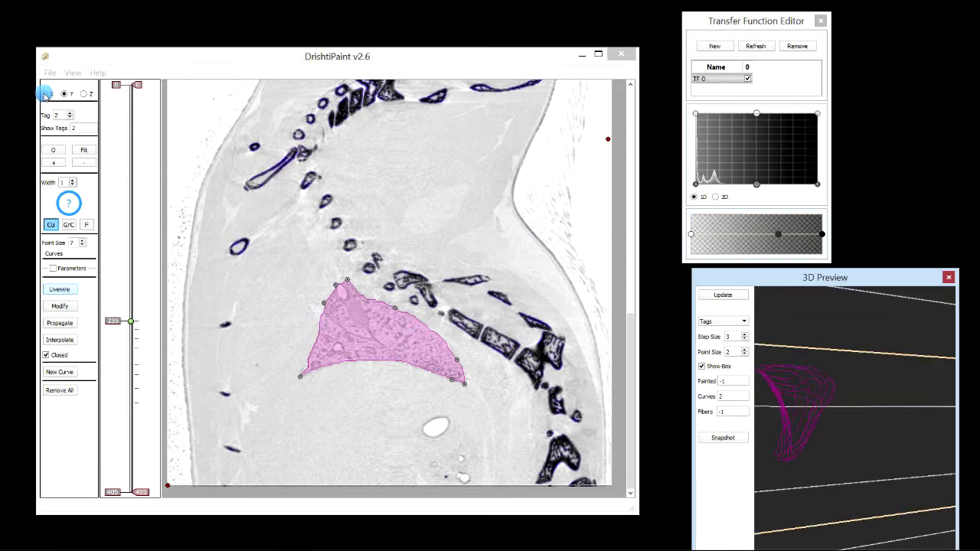
{"action": "left_click", "coordinate": [150, 299]}
{"action": "key", "text": "x"}
{"action": "left_click_drag", "start_coordinate": [122, 303], "coordinate": [123, 334]}
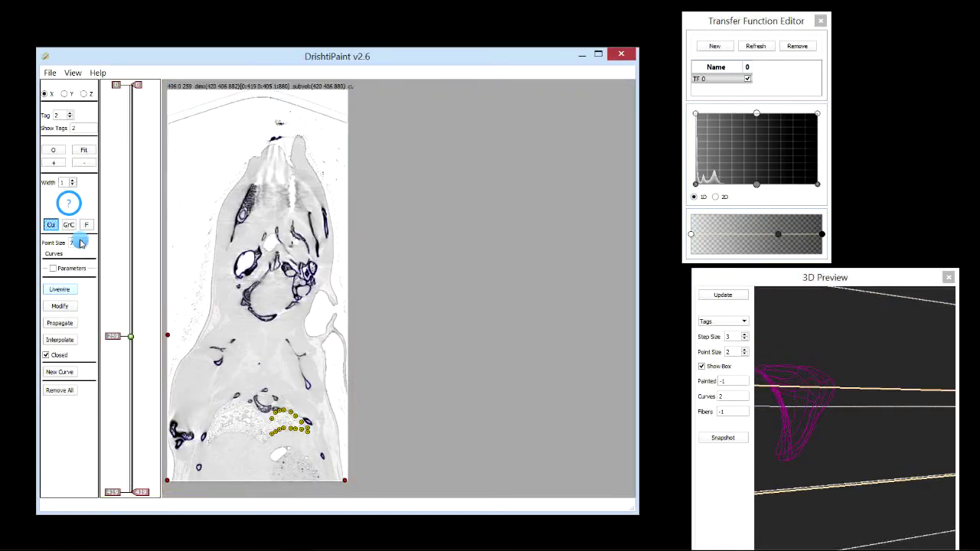
{"action": "left_click", "coordinate": [59, 160]}
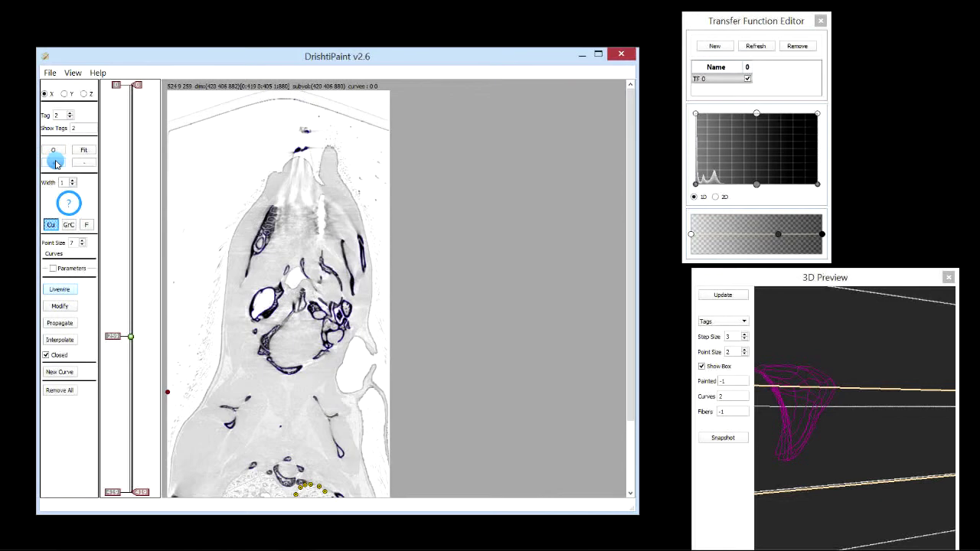
{"action": "left_click", "coordinate": [55, 161]}
{"action": "scroll", "coordinate": [529, 269], "scroll_direction": "up", "scroll_amount": 1}
{"action": "left_click_drag", "start_coordinate": [632, 335], "coordinate": [617, 477]}
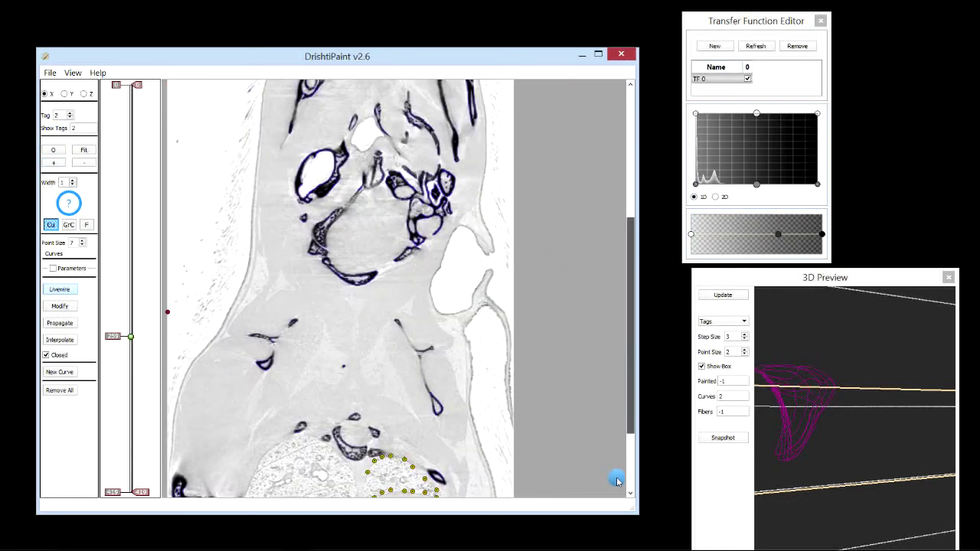
{"action": "scroll", "coordinate": [354, 365], "scroll_direction": "down", "scroll_amount": 2}
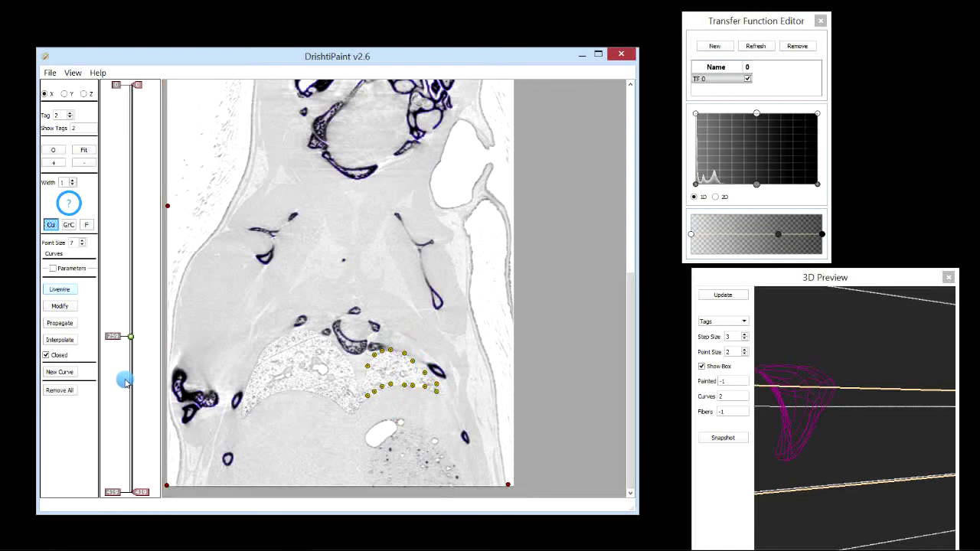
{"action": "scroll", "coordinate": [125, 360], "scroll_direction": "down", "scroll_amount": 3}
{"action": "scroll", "coordinate": [125, 320], "scroll_direction": "up", "scroll_amount": 10}
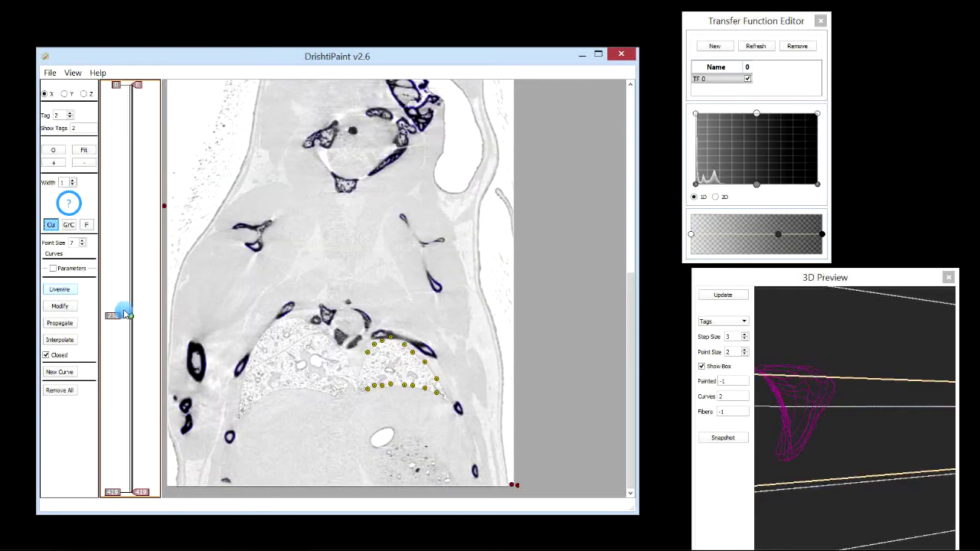
{"action": "left_click_drag", "start_coordinate": [120, 281], "coordinate": [122, 273]}
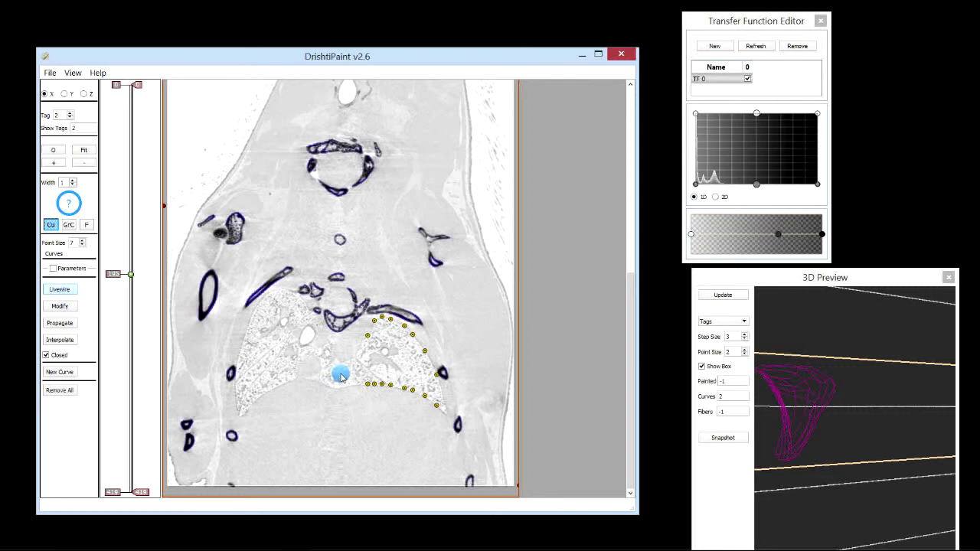
Step: Return to the Y view at slice 222 and trace the triangular front lung region with Livewire, closing the curve at its start
{"action": "key", "text": "y"}
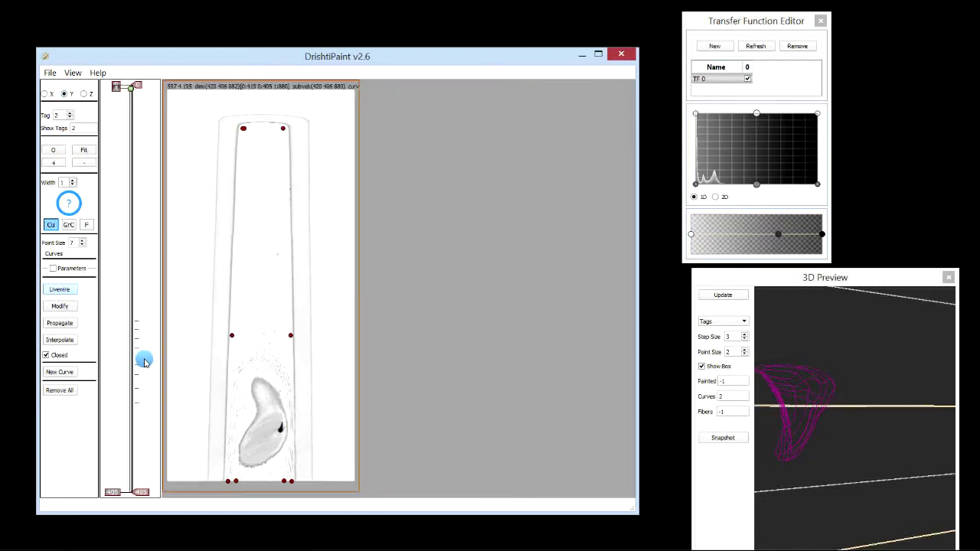
{"action": "left_click", "coordinate": [124, 309]}
{"action": "left_click", "coordinate": [188, 328]}
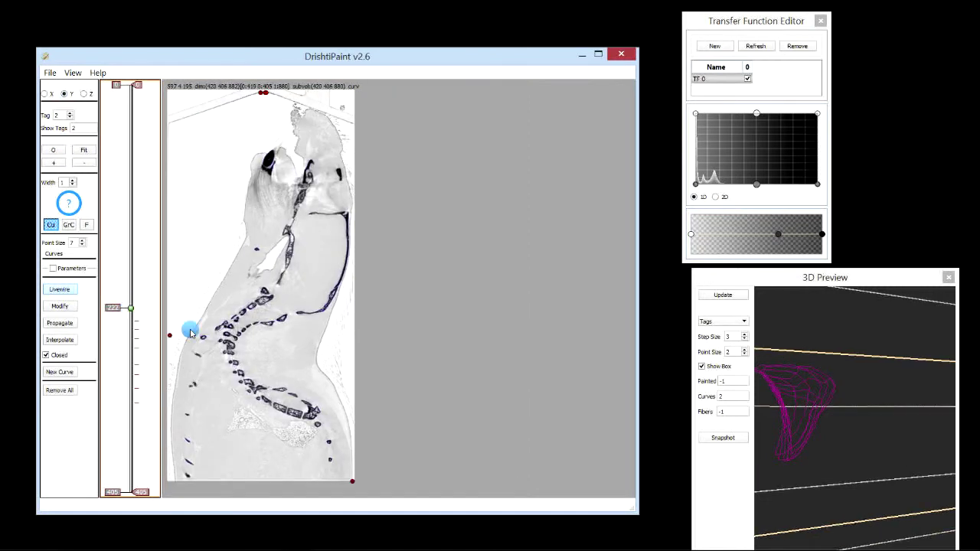
{"action": "left_click", "coordinate": [60, 157]}
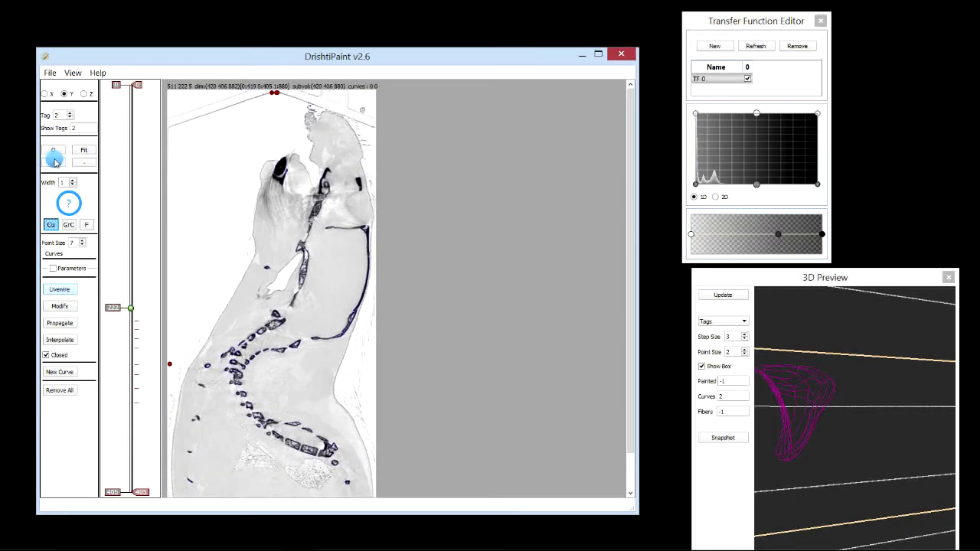
{"action": "left_click", "coordinate": [53, 162]}
{"action": "left_click", "coordinate": [54, 162]}
{"action": "left_click", "coordinate": [54, 161]}
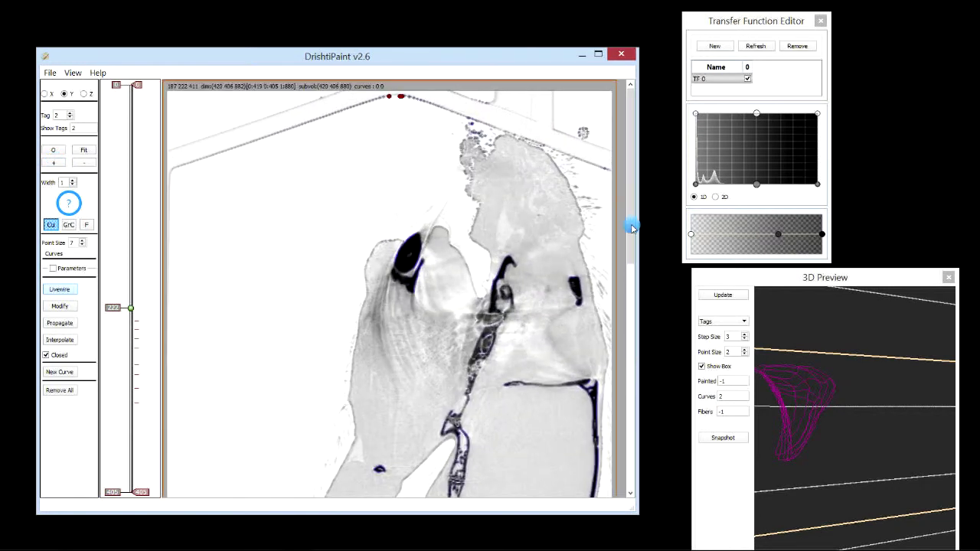
{"action": "left_click_drag", "start_coordinate": [632, 223], "coordinate": [630, 491]}
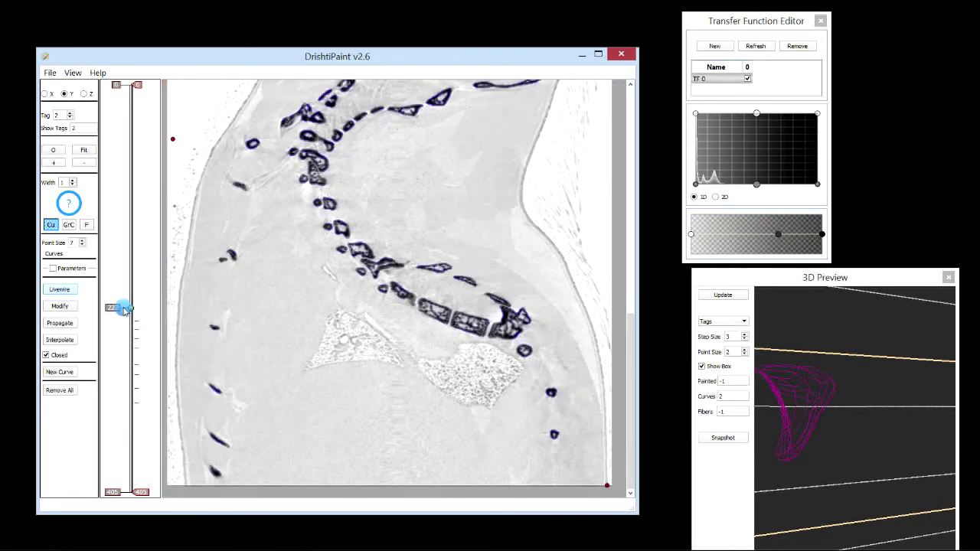
{"action": "left_click", "coordinate": [304, 372]}
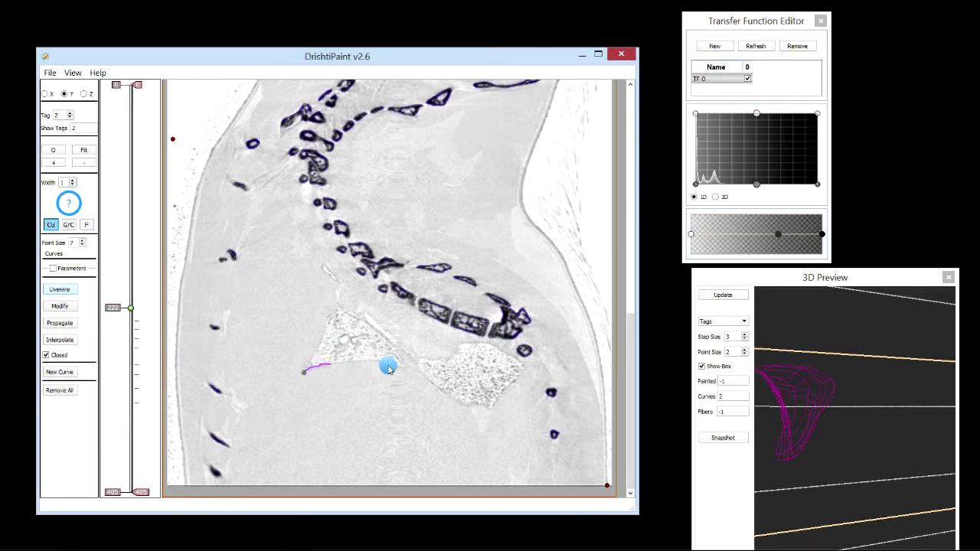
{"action": "left_click", "coordinate": [402, 367]}
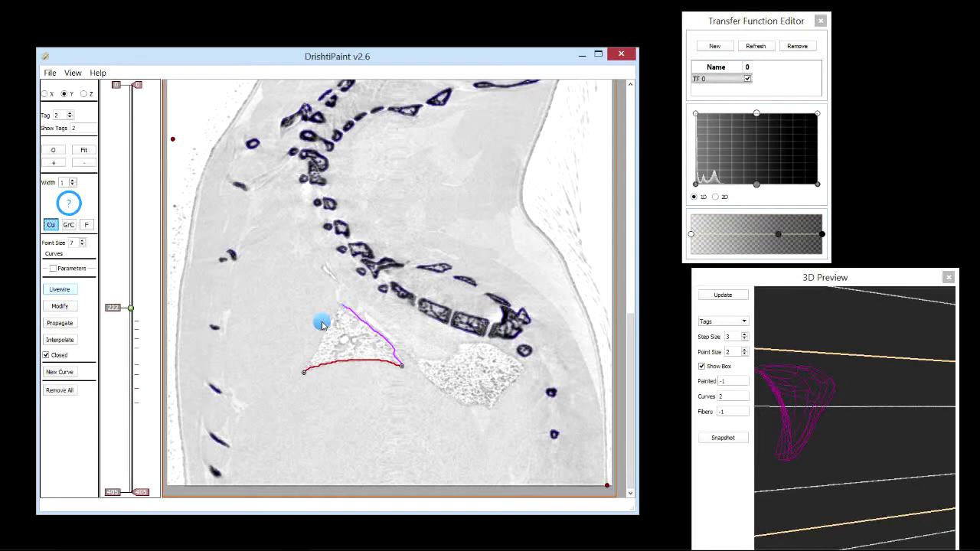
{"action": "left_click", "coordinate": [342, 306]}
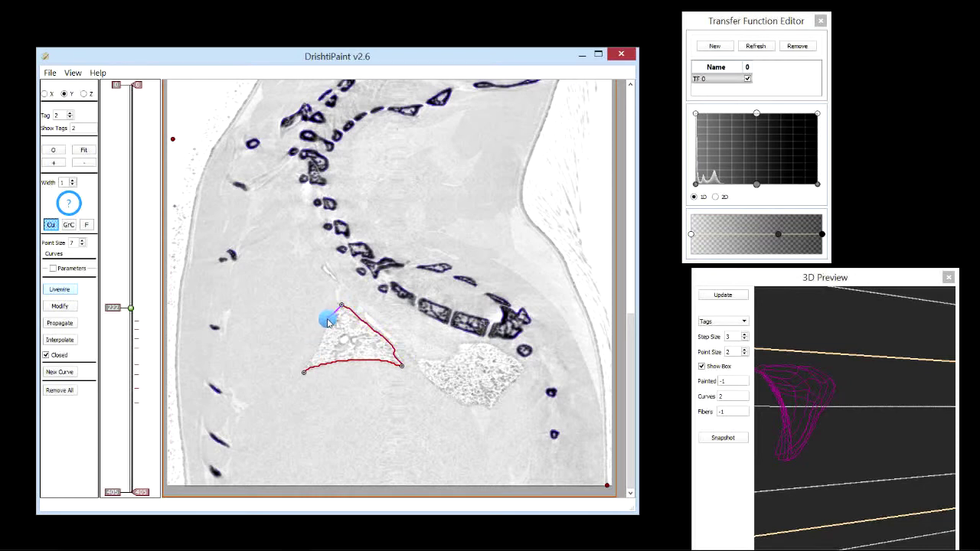
{"action": "left_click", "coordinate": [327, 320]}
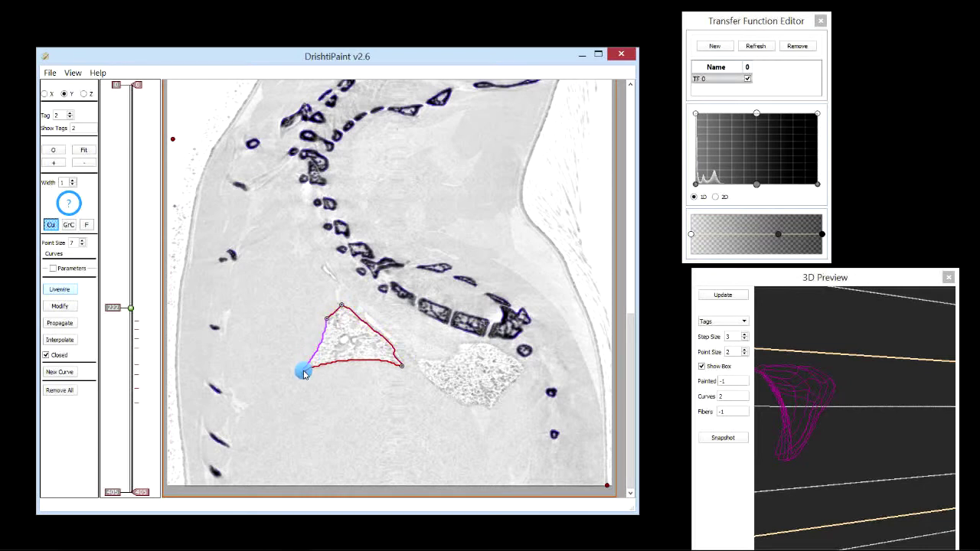
{"action": "left_click", "coordinate": [304, 372]}
Step: Go to Y slice 207 and trace the triangular front lung region with Livewire, closing the curve at its starting point
{"action": "left_click", "coordinate": [127, 296]}
{"action": "left_click", "coordinate": [128, 297]}
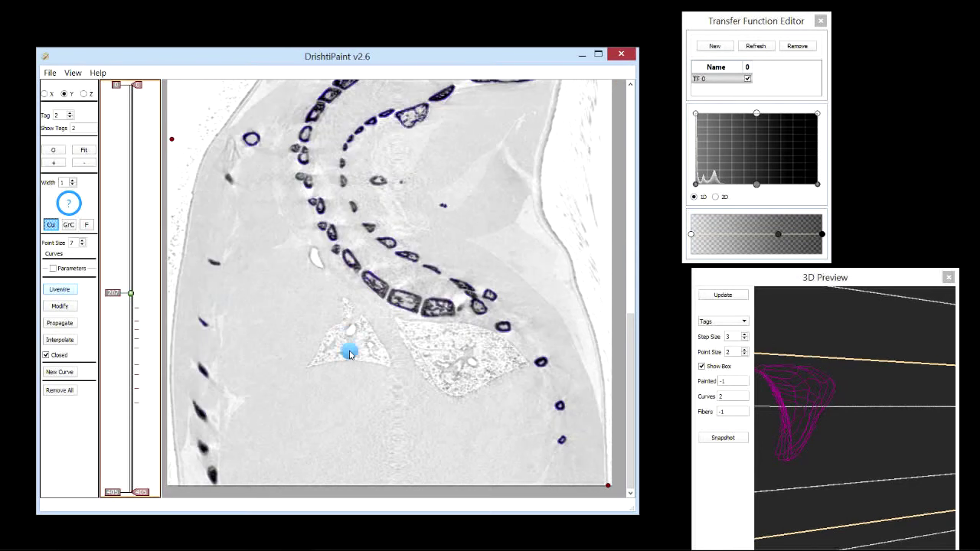
{"action": "left_click", "coordinate": [307, 368]}
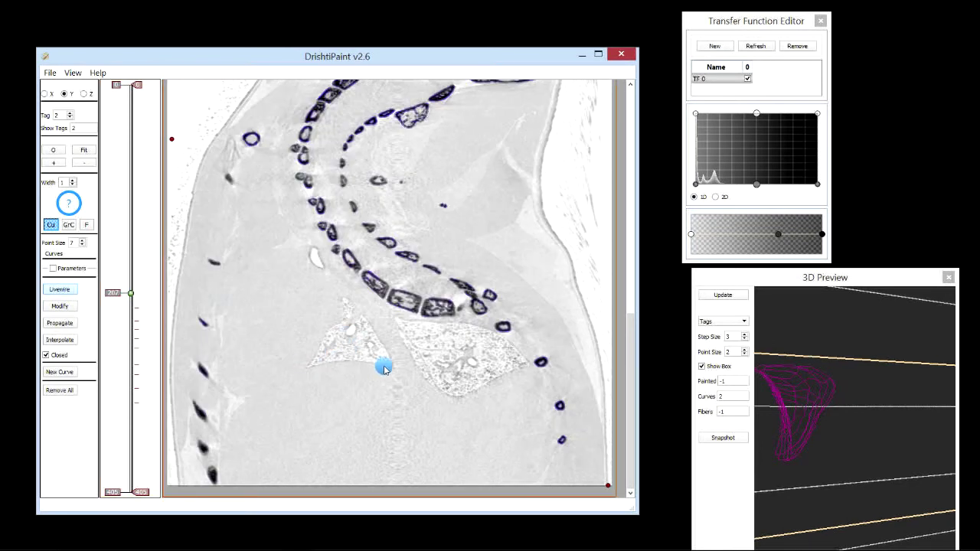
{"action": "left_click", "coordinate": [390, 367]}
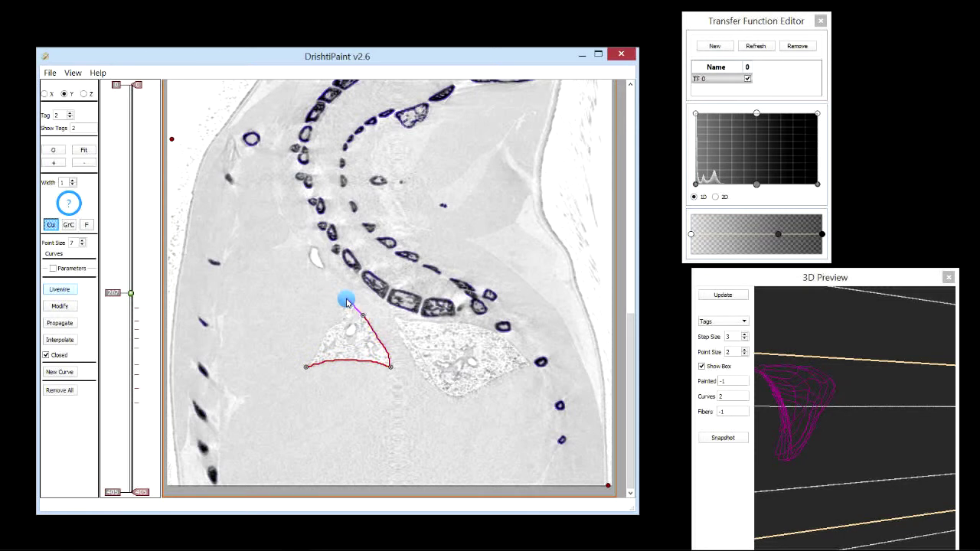
{"action": "left_click", "coordinate": [344, 300]}
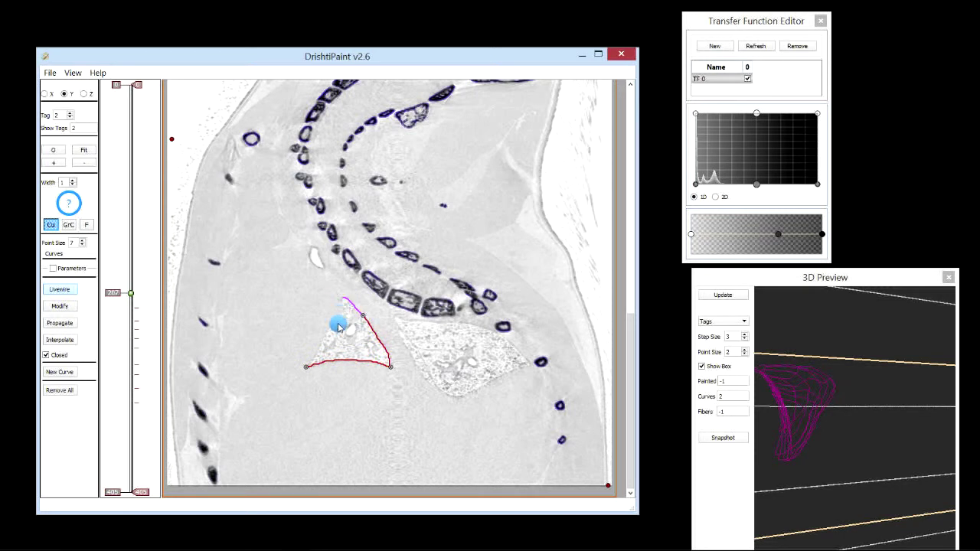
{"action": "left_click", "coordinate": [306, 367]}
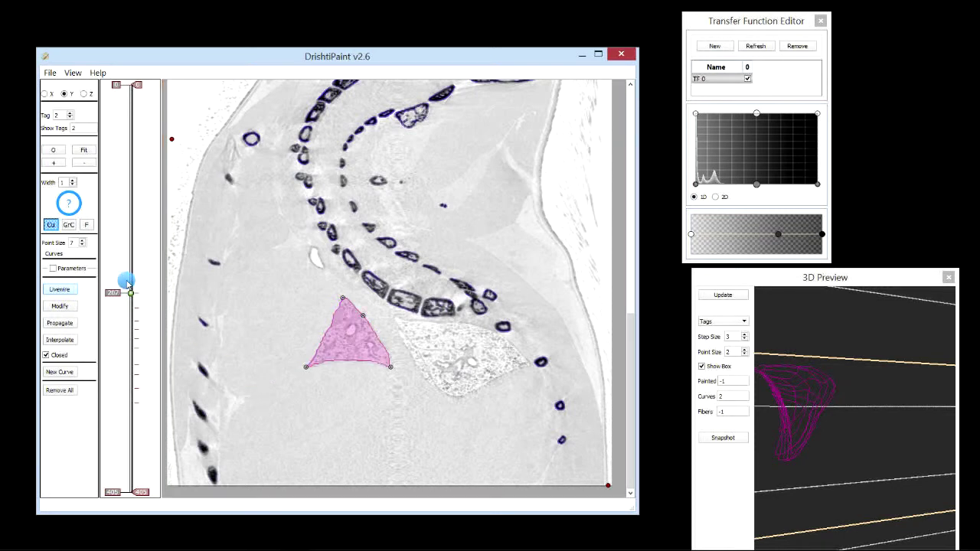
Step: Go to Y slice 201 and trace the front lung region with Livewire, separating it from the adjoining rear lung and closing the curve
{"action": "scroll", "coordinate": [122, 278], "scroll_direction": "up", "scroll_amount": 8}
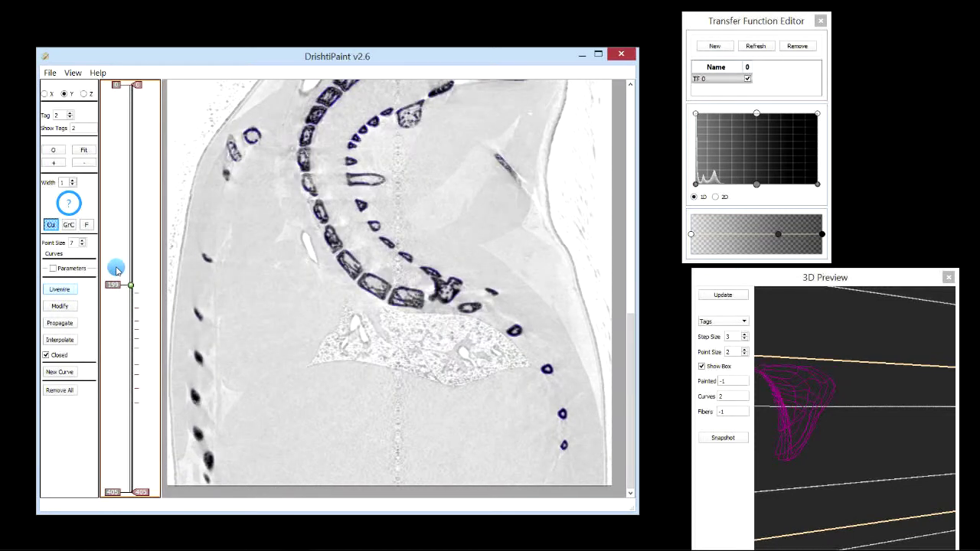
{"action": "scroll", "coordinate": [116, 270], "scroll_direction": "down", "scroll_amount": 2}
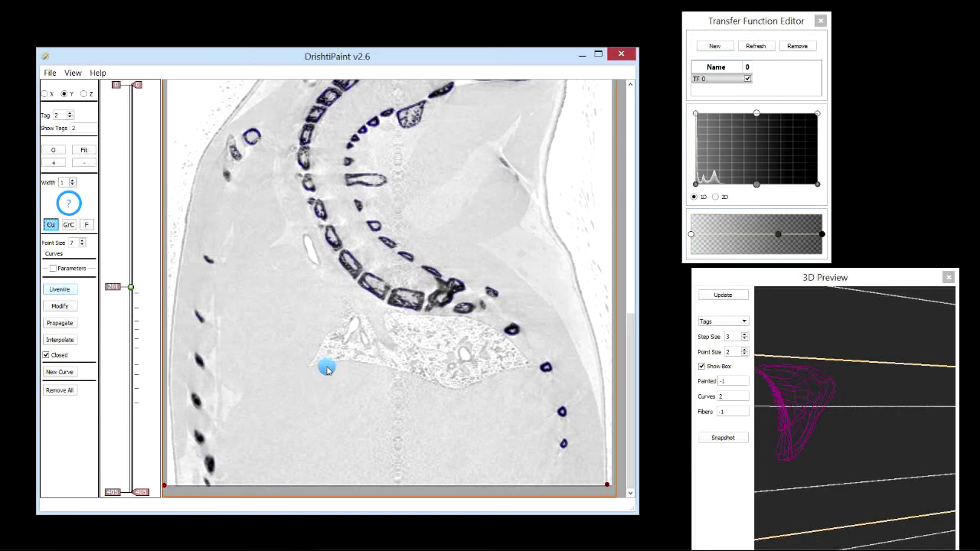
{"action": "left_click", "coordinate": [405, 374]}
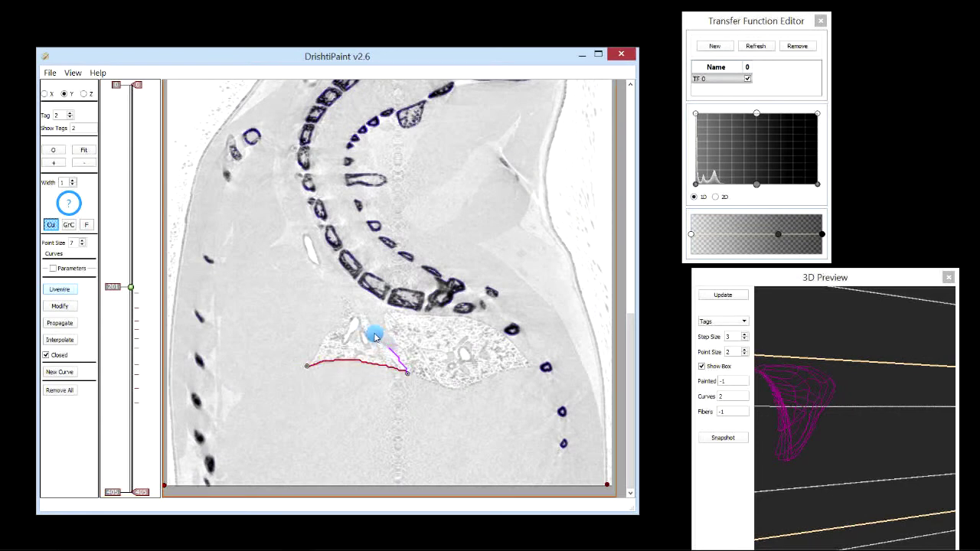
{"action": "left_click", "coordinate": [393, 353]}
{"action": "left_click", "coordinate": [364, 312]}
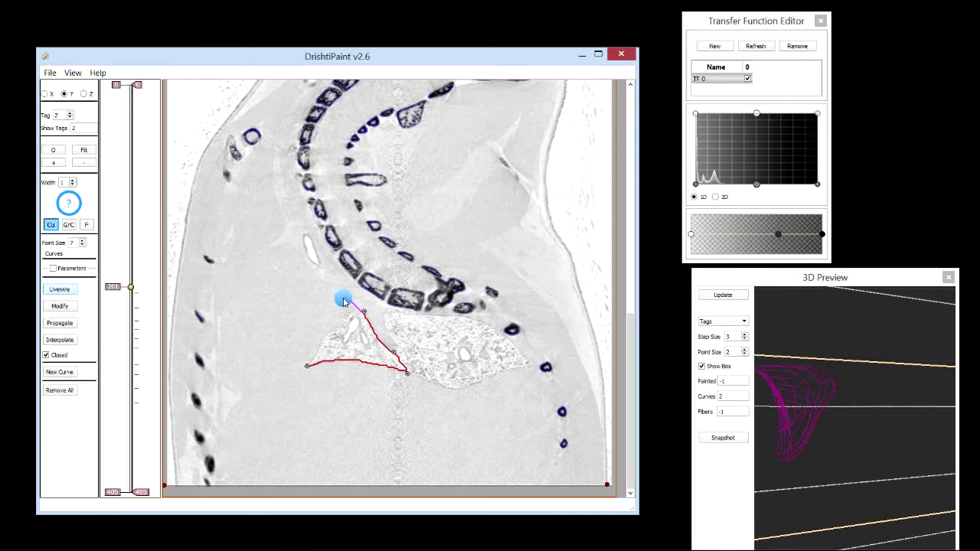
{"action": "left_click", "coordinate": [343, 298]}
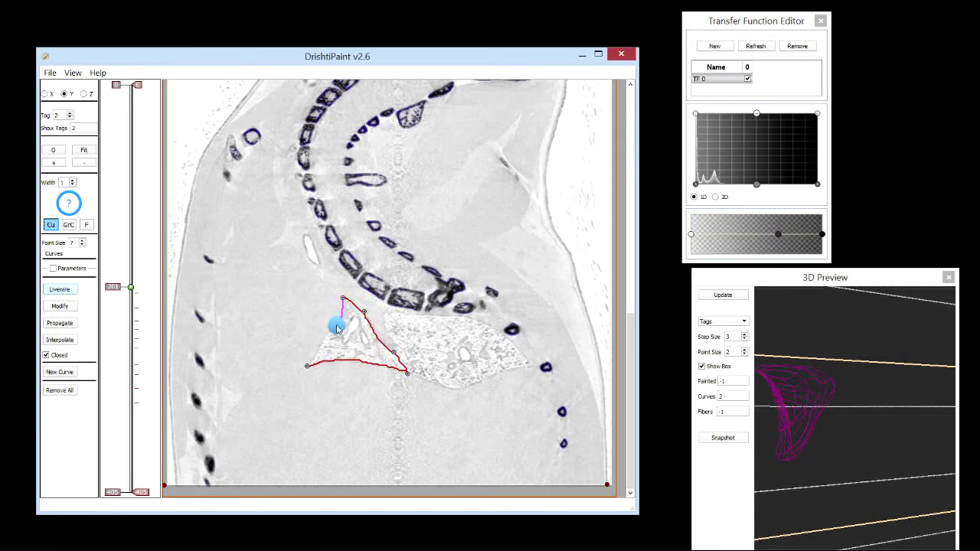
{"action": "left_click", "coordinate": [339, 321]}
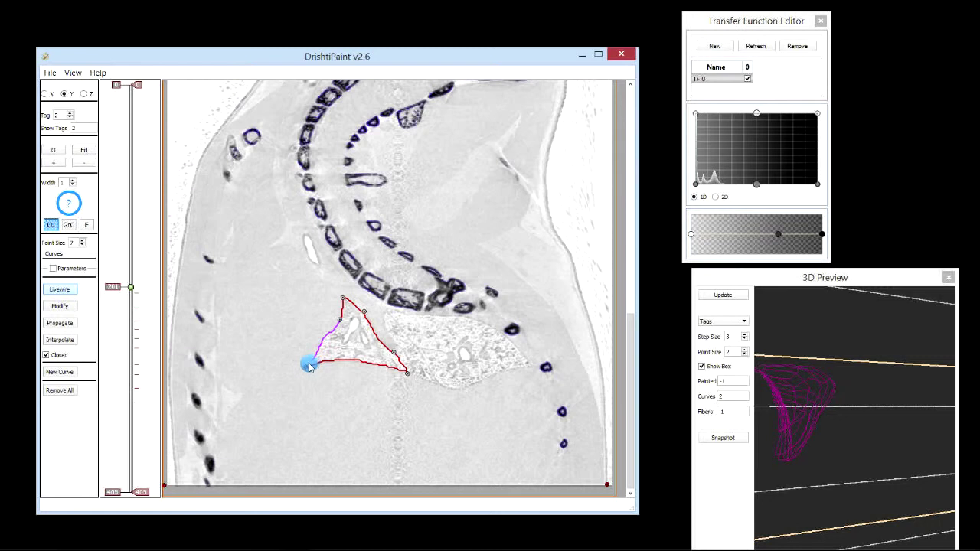
{"action": "left_click", "coordinate": [306, 366]}
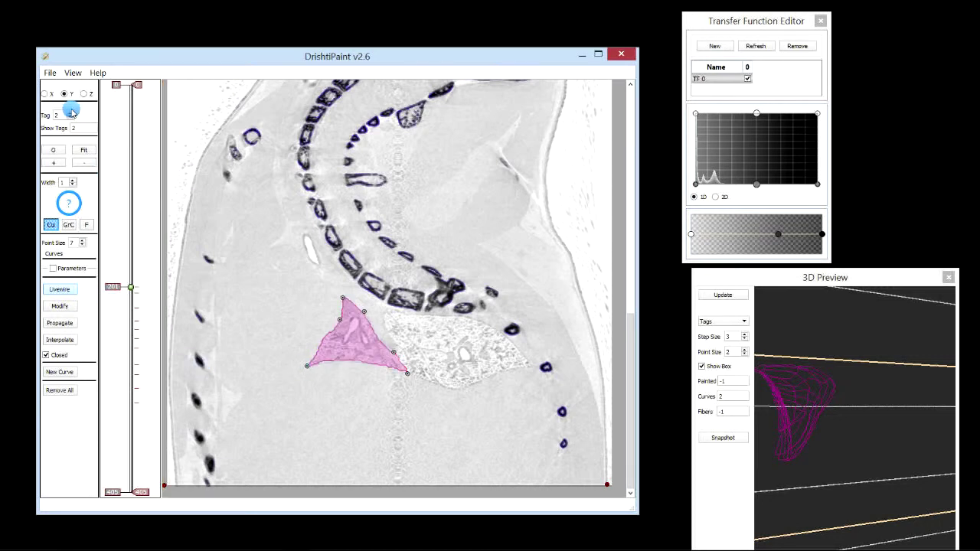
Step: Switch to the X view and check the curve points against the lung outline on slice 174 and deeper slices
{"action": "key", "text": "x"}
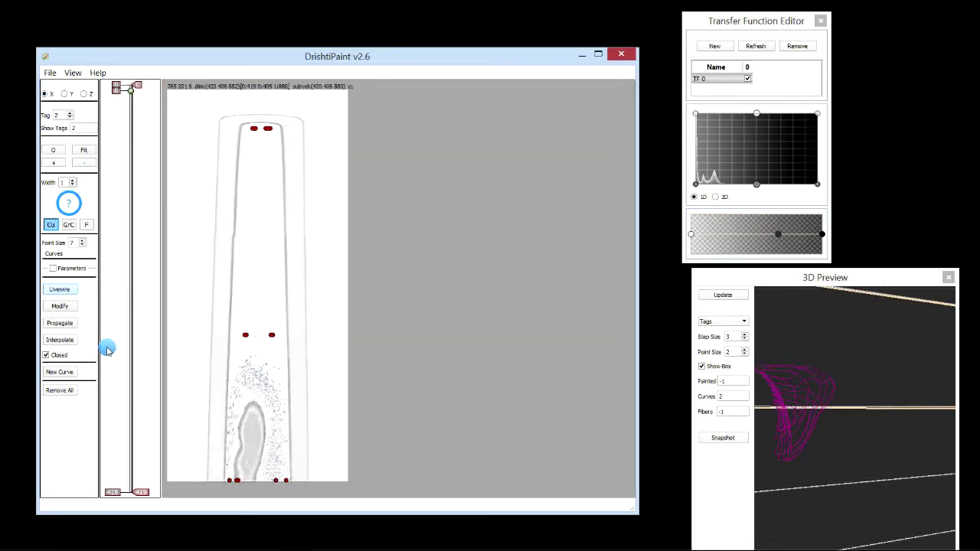
{"action": "left_click", "coordinate": [111, 346]}
{"action": "left_click_drag", "start_coordinate": [113, 341], "coordinate": [132, 254]}
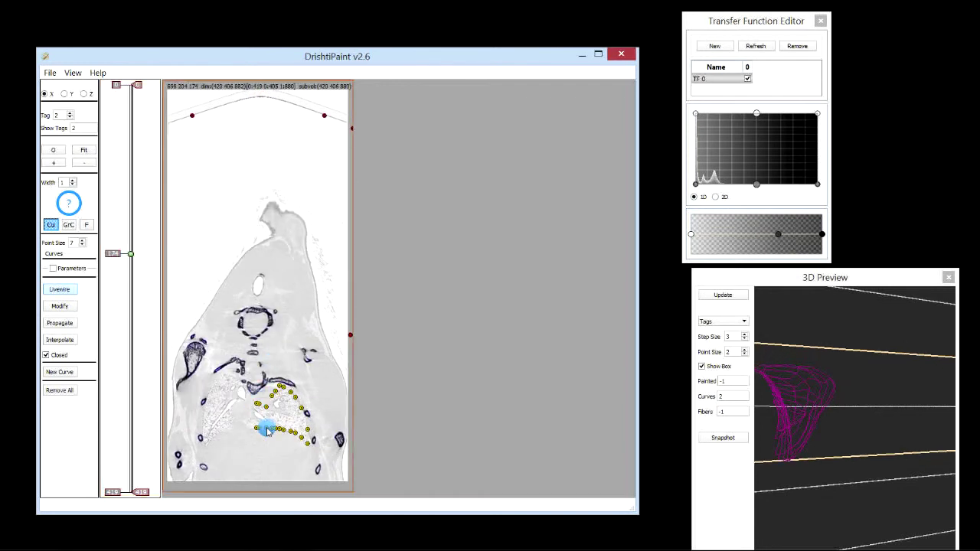
{"action": "left_click", "coordinate": [122, 319]}
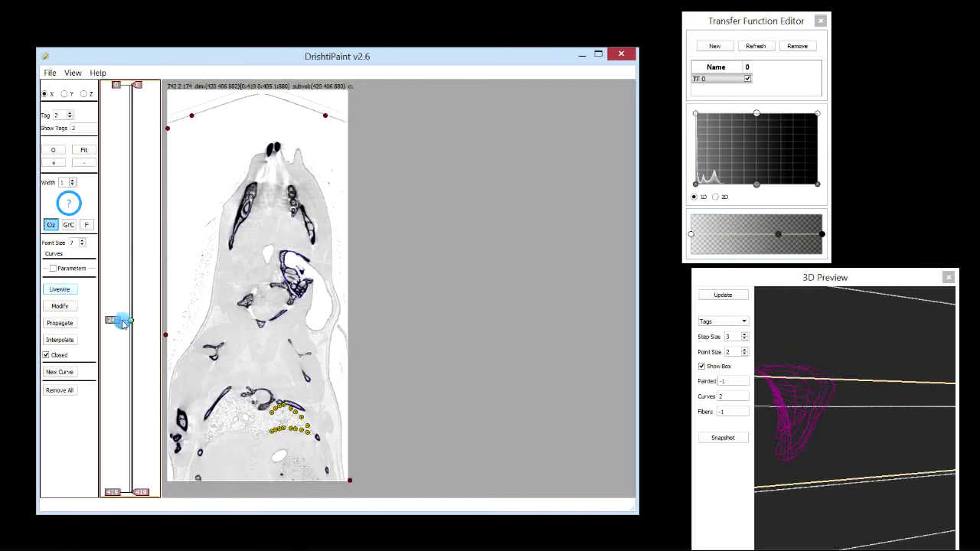
Step: Switch to the Z view at slice 736 and trace the lower lung with Livewire through the yellow curve points, closing the outline
{"action": "left_click", "coordinate": [83, 93]}
{"action": "left_click_drag", "start_coordinate": [111, 268], "coordinate": [116, 202]}
{"action": "left_click_drag", "start_coordinate": [111, 294], "coordinate": [118, 433]}
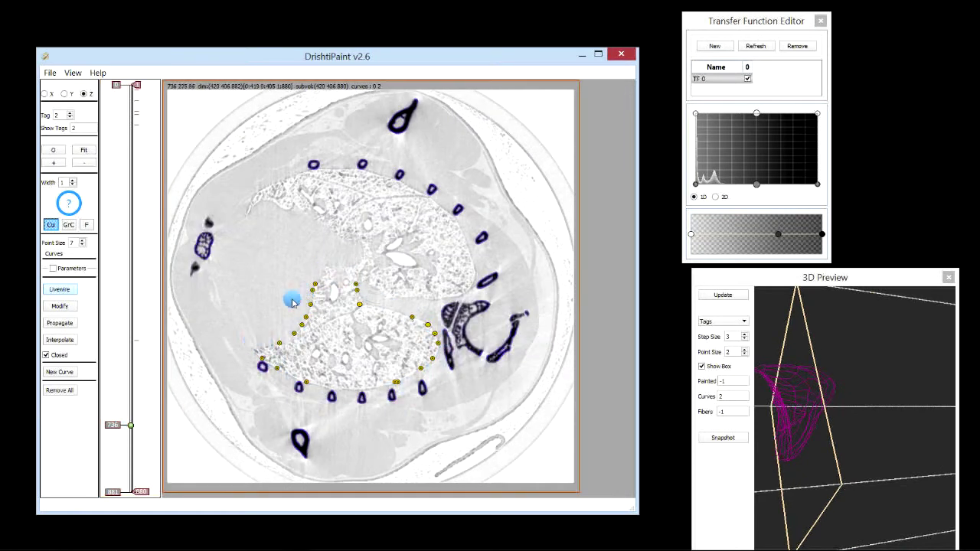
{"action": "left_click", "coordinate": [325, 269]}
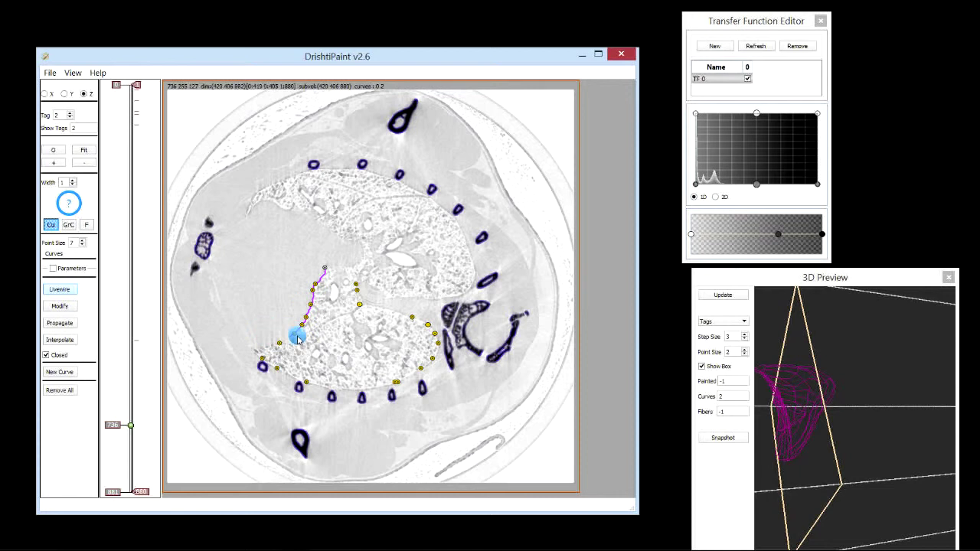
{"action": "left_click", "coordinate": [264, 345]}
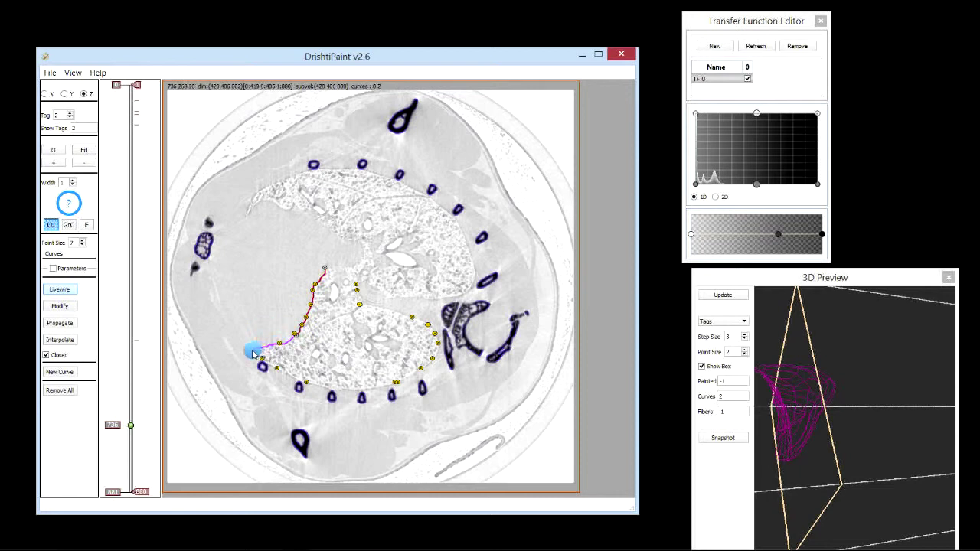
{"action": "left_click", "coordinate": [267, 369]}
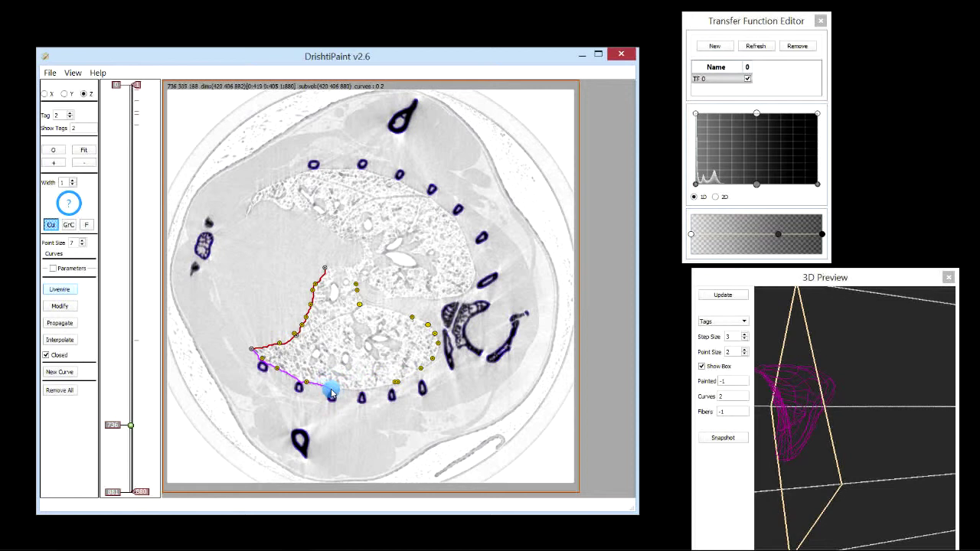
{"action": "left_click", "coordinate": [339, 392]}
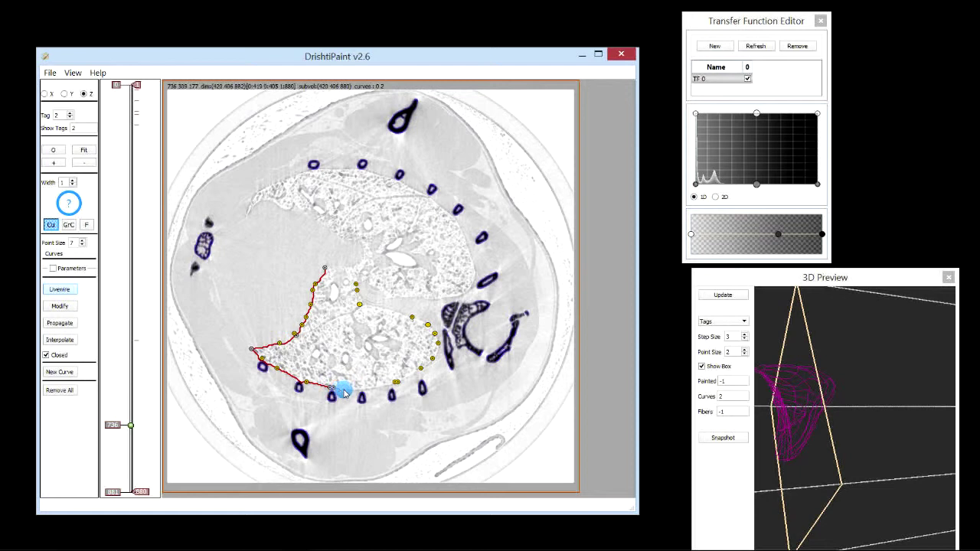
{"action": "left_click", "coordinate": [430, 328]}
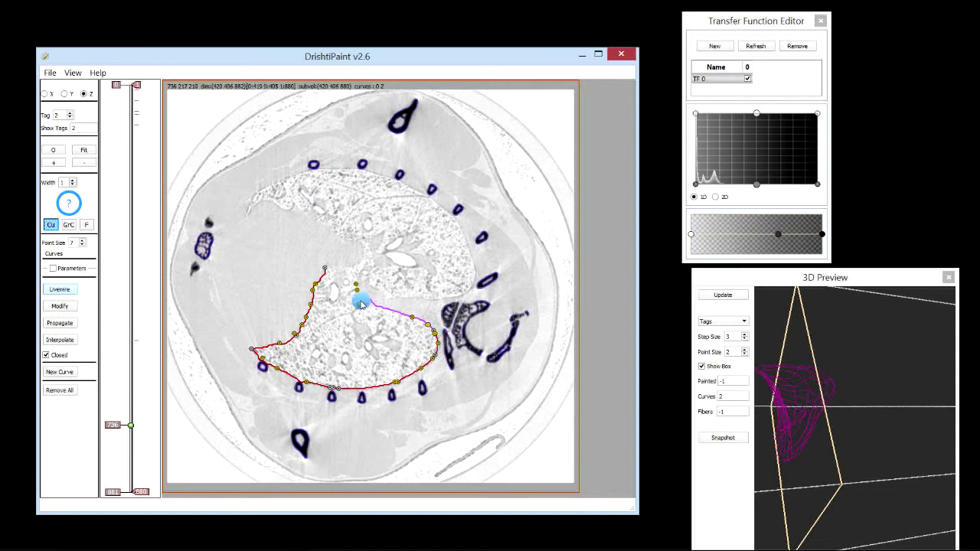
{"action": "left_click", "coordinate": [360, 304]}
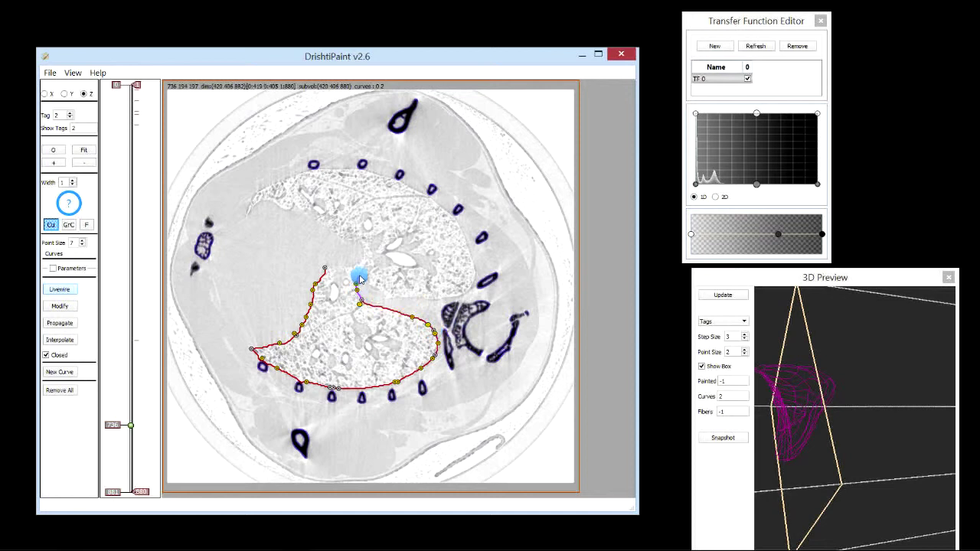
{"action": "double_click", "coordinate": [315, 289]}
Step: Check the curve points on Z slices 651 and 667, and review the lung on Y slices 274 to 316
{"action": "left_click", "coordinate": [128, 388]}
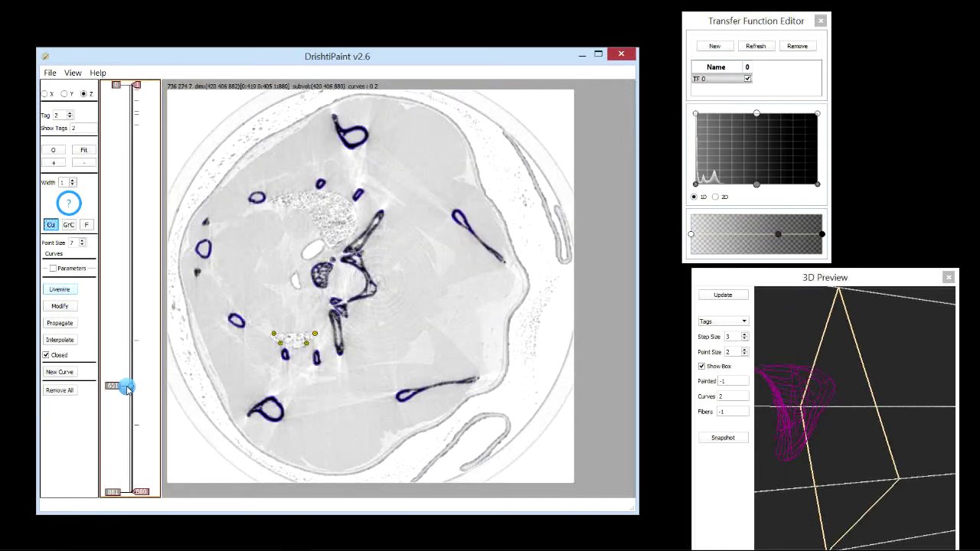
{"action": "mouse_move", "coordinate": [126, 398]}
{"action": "left_mouse_down"}
{"action": "mouse_move", "coordinate": [127, 426]}
{"action": "mouse_move", "coordinate": [128, 394]}
{"action": "left_mouse_up"}
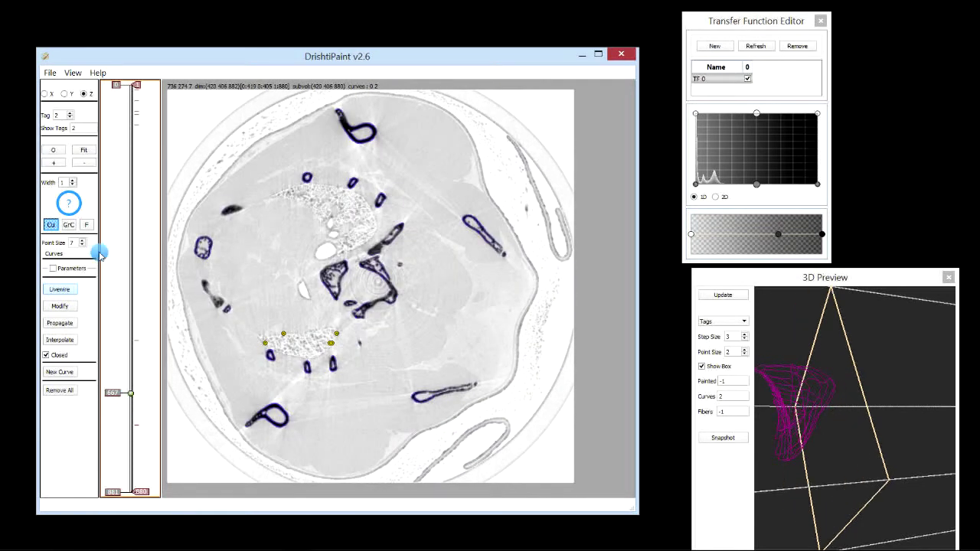
{"action": "left_click", "coordinate": [64, 94]}
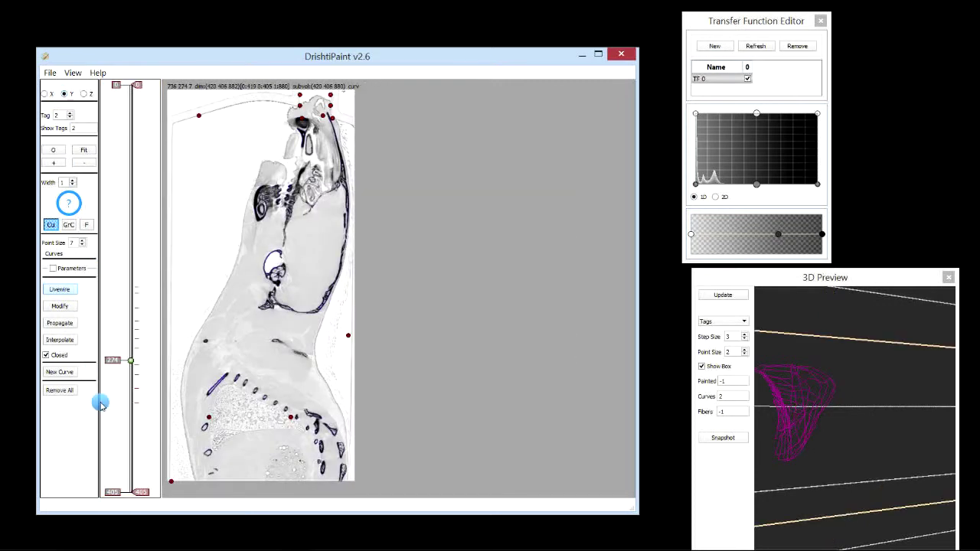
{"action": "mouse_move", "coordinate": [120, 395]}
{"action": "left_mouse_down"}
{"action": "mouse_move", "coordinate": [134, 331]}
{"action": "mouse_move", "coordinate": [132, 404]}
{"action": "mouse_move", "coordinate": [128, 361]}
{"action": "left_mouse_up"}
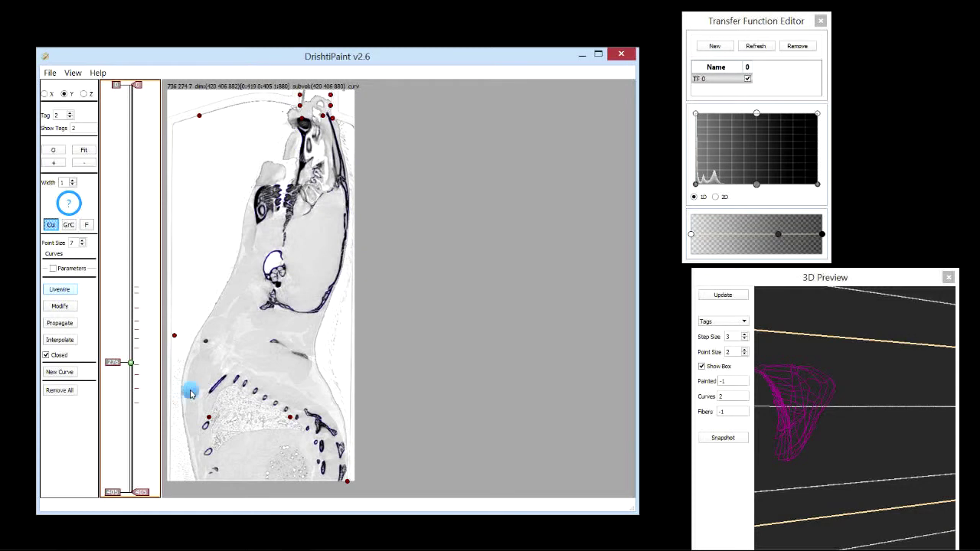
{"action": "scroll", "coordinate": [122, 404], "scroll_direction": "down", "scroll_amount": 6}
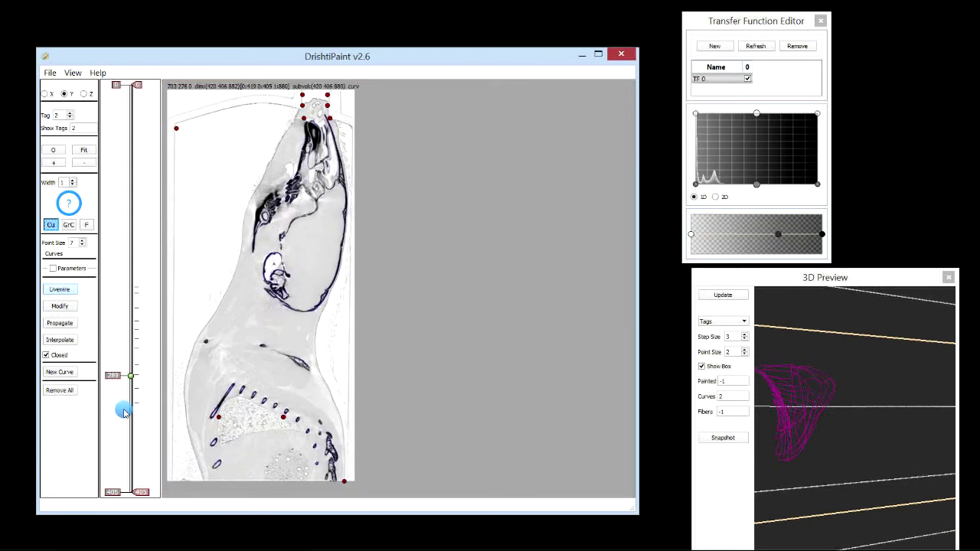
{"action": "scroll", "coordinate": [121, 409], "scroll_direction": "down", "scroll_amount": 6}
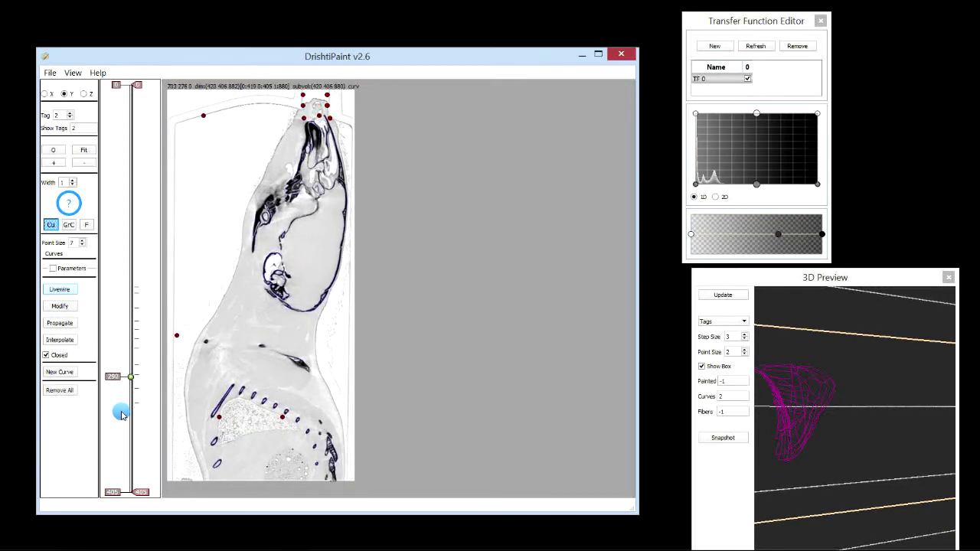
{"action": "scroll", "coordinate": [122, 409], "scroll_direction": "down", "scroll_amount": 5}
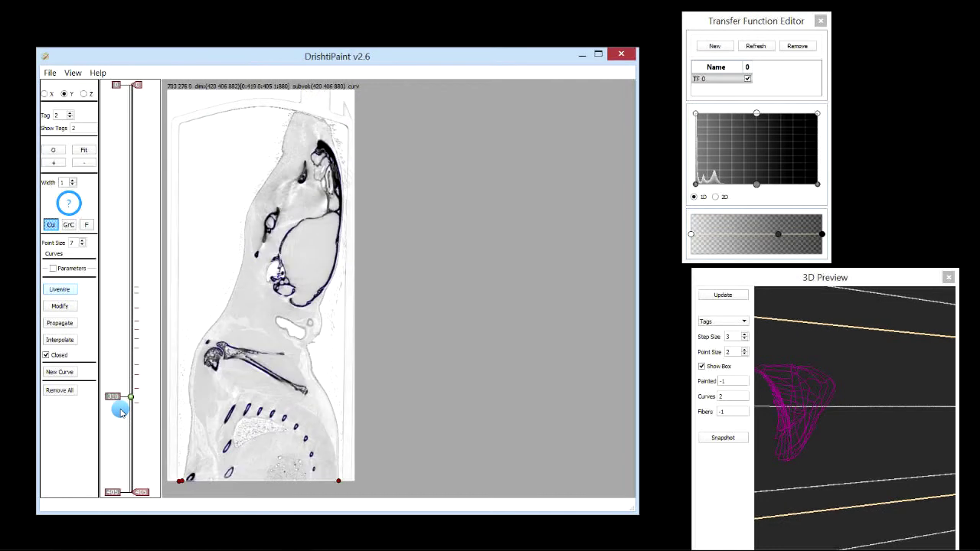
{"action": "scroll", "coordinate": [129, 405], "scroll_direction": "down", "scroll_amount": 2}
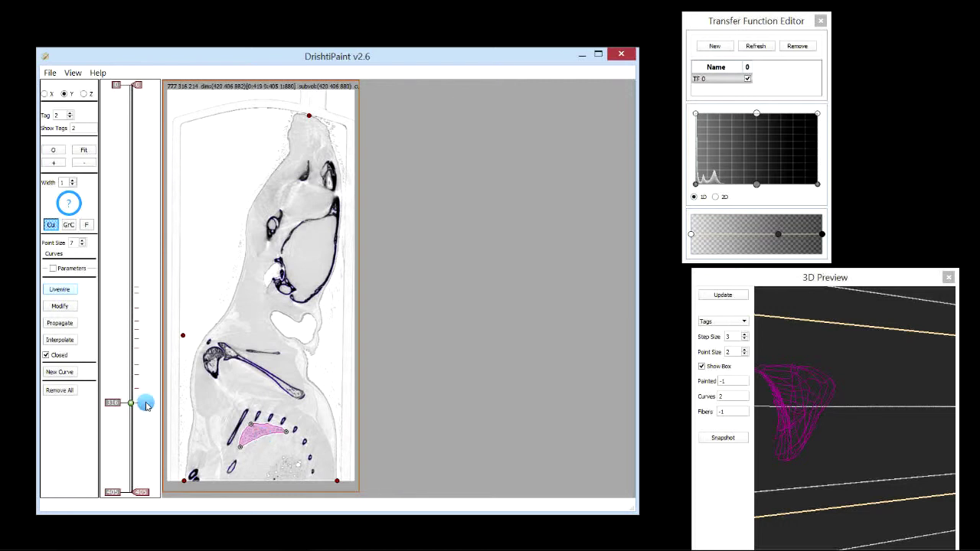
Step: Interpolate the intermediate curves between the traced Y slices and rotate the 3D preview to inspect the lung
{"action": "left_click_drag", "start_coordinate": [146, 406], "coordinate": [120, 291]}
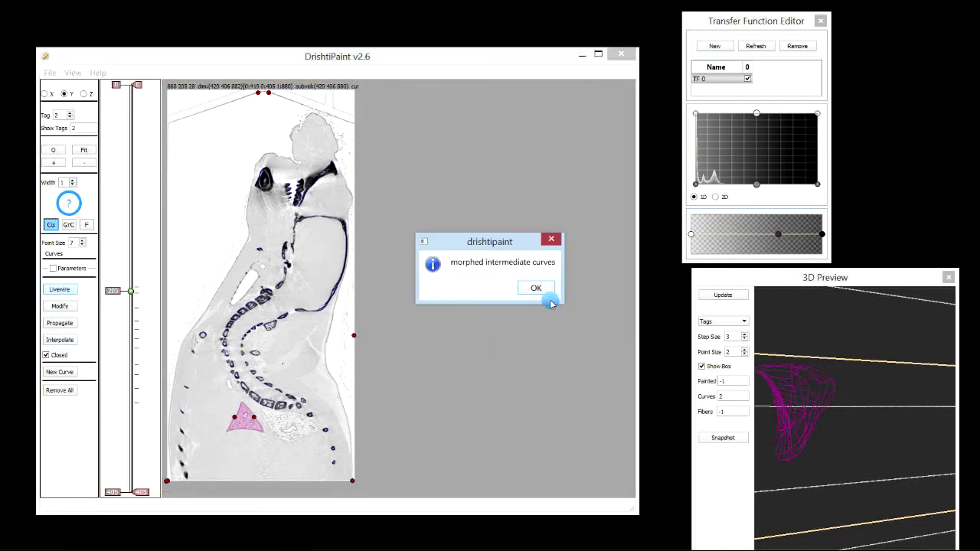
{"action": "left_click", "coordinate": [548, 299]}
{"action": "left_click_drag", "start_coordinate": [851, 439], "coordinate": [796, 457]}
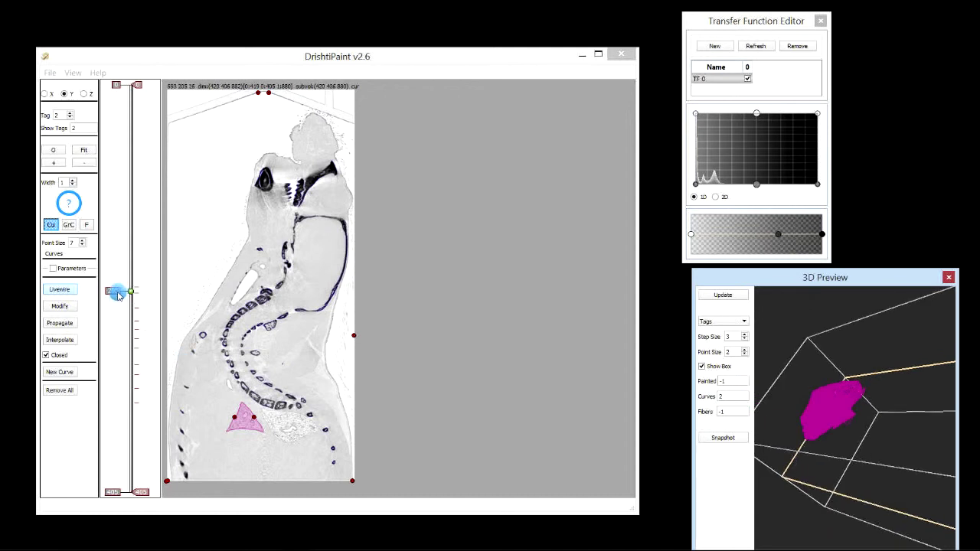
Step: Review the interpolated Y slices and trace the small remaining lung region on slice 323 as a closed Livewire curve
{"action": "left_click_drag", "start_coordinate": [117, 295], "coordinate": [146, 409]}
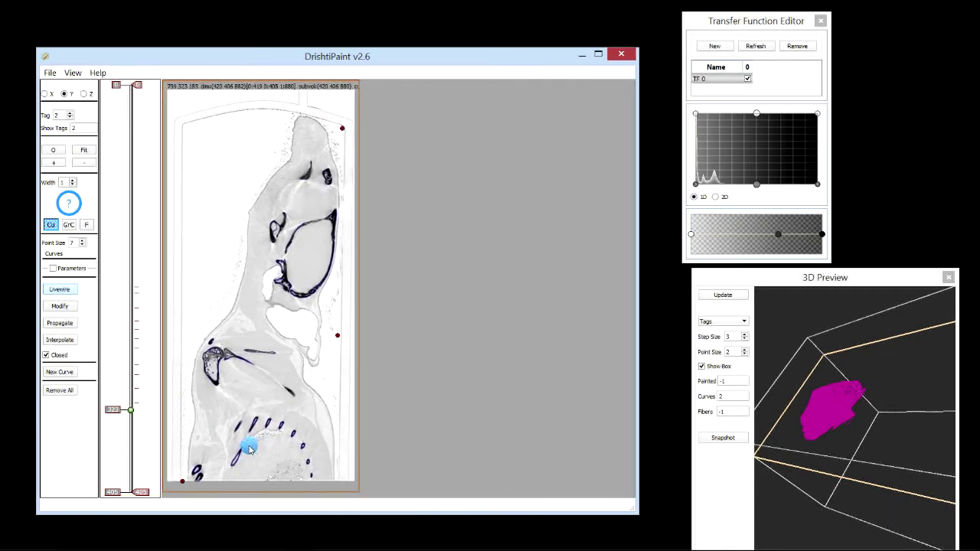
{"action": "left_click_drag", "start_coordinate": [251, 446], "coordinate": [283, 435]}
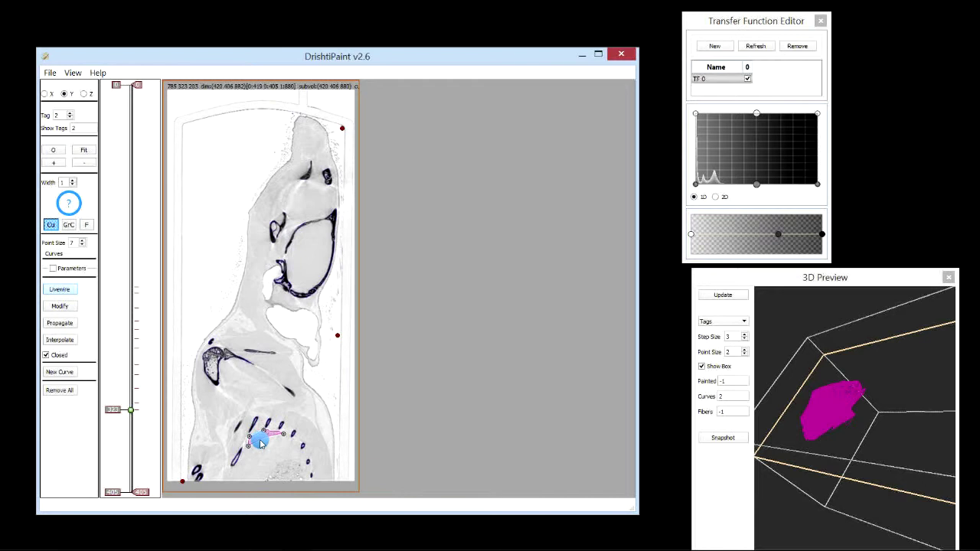
{"action": "left_click_drag", "start_coordinate": [118, 398], "coordinate": [125, 402]}
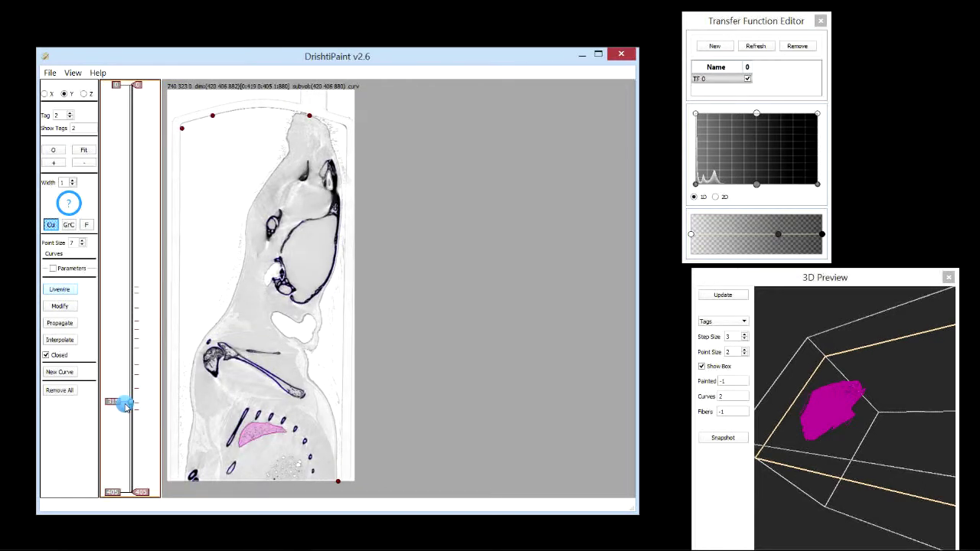
Step: Interpolate the tag 2 curves between the traced Y slices, and check the lung outline on slices 316 and 323
{"action": "left_click", "coordinate": [254, 442]}
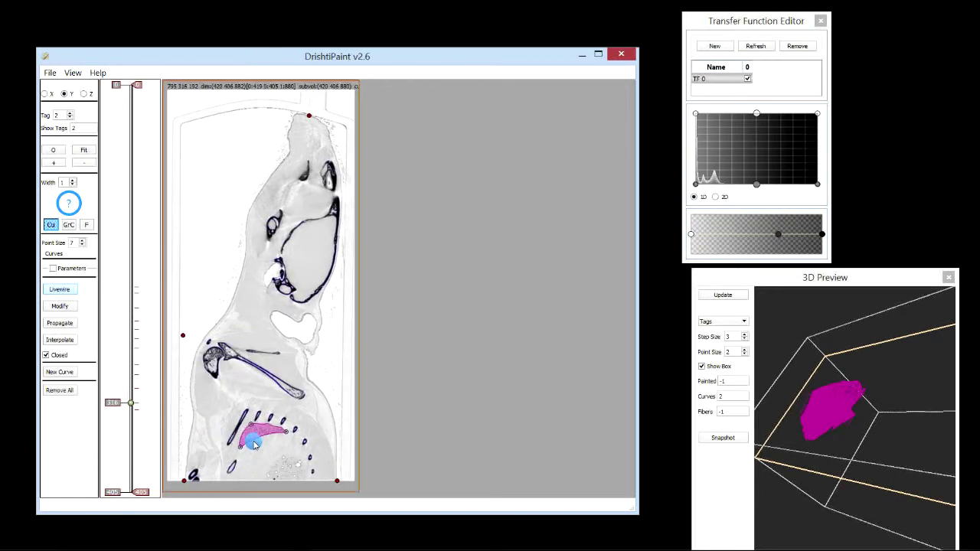
{"action": "left_click", "coordinate": [64, 343]}
{"action": "left_click", "coordinate": [538, 289]}
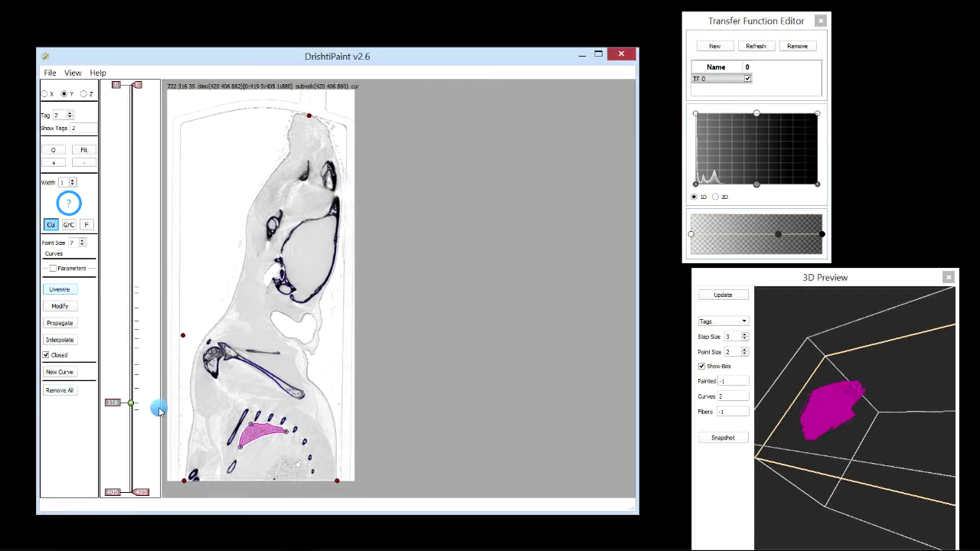
{"action": "left_click_drag", "start_coordinate": [126, 403], "coordinate": [114, 411]}
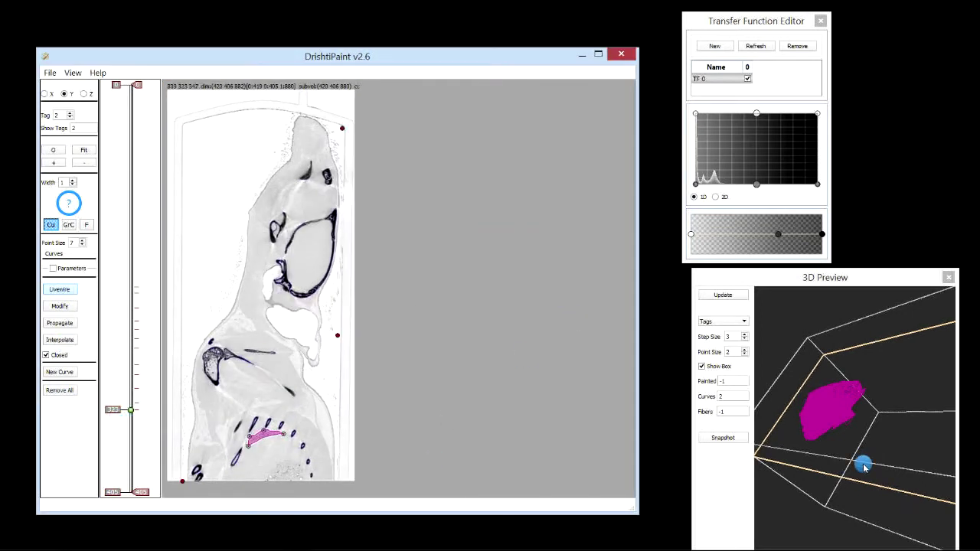
Step: Move and enlarge the 3D preview, and rotate it to inspect the segmented lung
{"action": "left_click_drag", "start_coordinate": [862, 464], "coordinate": [329, 114]}
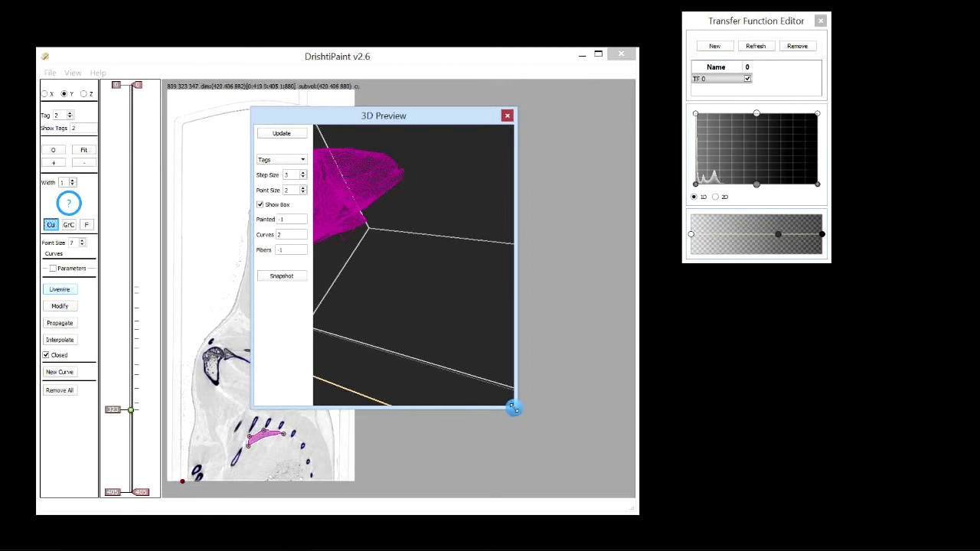
{"action": "left_click_drag", "start_coordinate": [513, 409], "coordinate": [783, 512]}
{"action": "left_click_drag", "start_coordinate": [487, 286], "coordinate": [601, 390]}
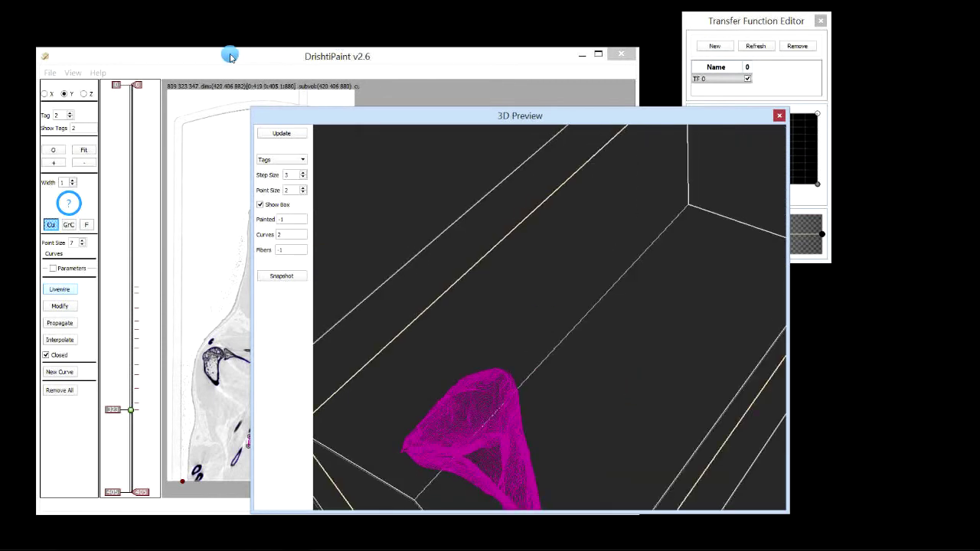
Step: Shrink the 3D preview and review the tagged lung region on the Y slices back to slice 205
{"action": "left_click", "coordinate": [230, 57]}
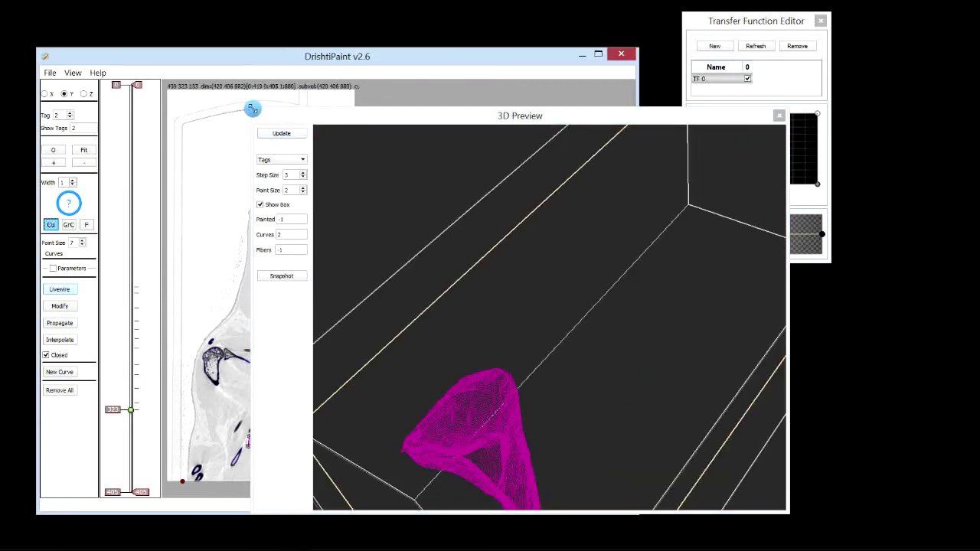
{"action": "left_click_drag", "start_coordinate": [252, 110], "coordinate": [523, 242]}
{"action": "left_click", "coordinate": [113, 404]}
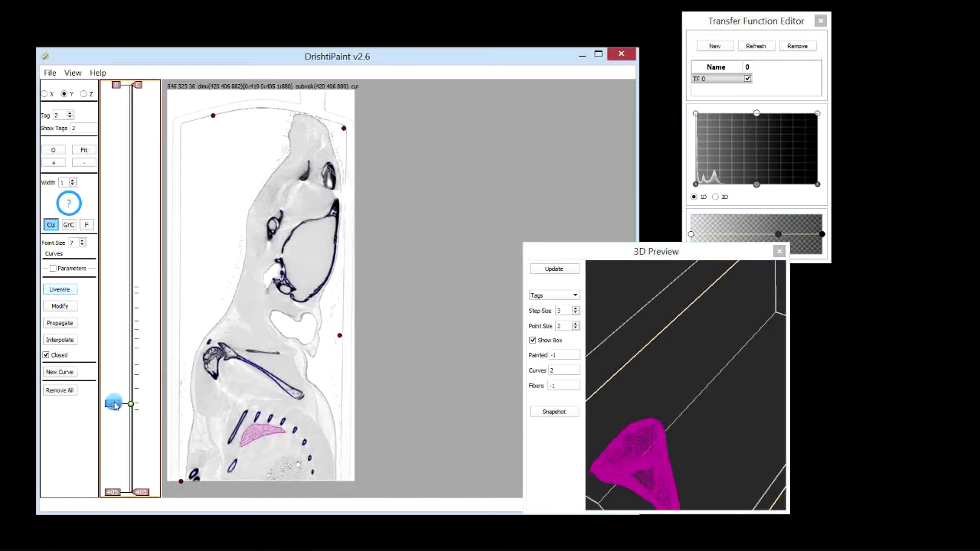
{"action": "left_click_drag", "start_coordinate": [113, 404], "coordinate": [116, 289]}
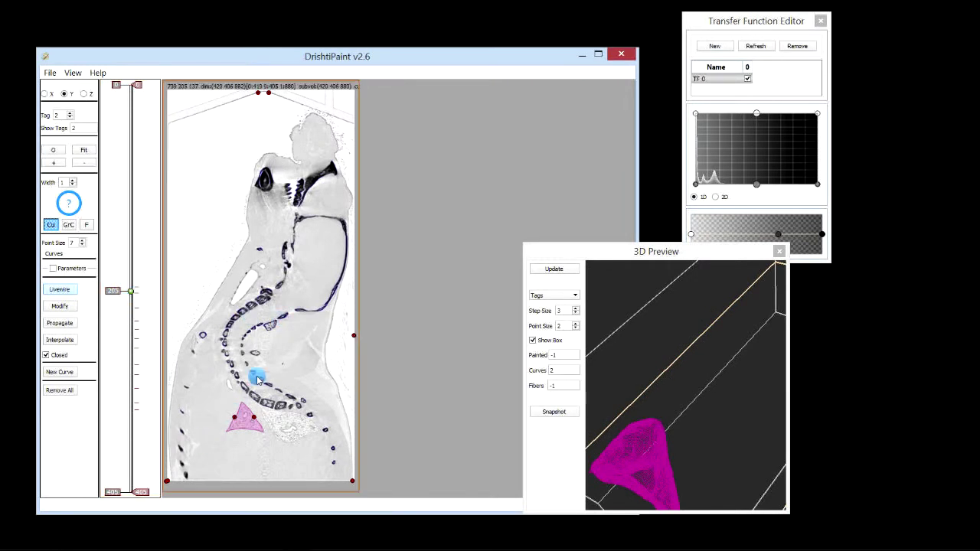
Step: Rearrange the workspace by moving the 3D preview aside, narrowing the main window and repositioning the Transfer Function Editor
{"action": "left_click_drag", "start_coordinate": [632, 252], "coordinate": [790, 260]}
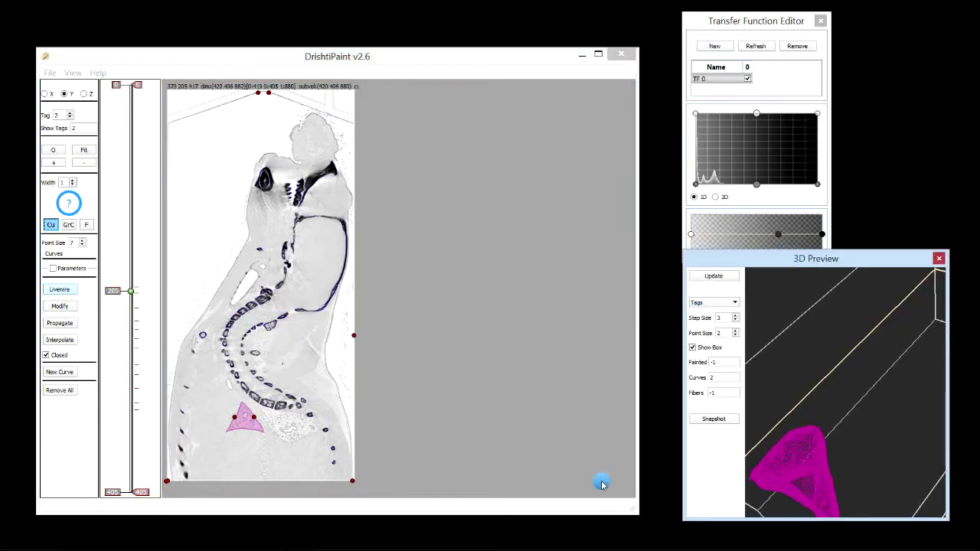
{"action": "left_click_drag", "start_coordinate": [574, 488], "coordinate": [467, 519]}
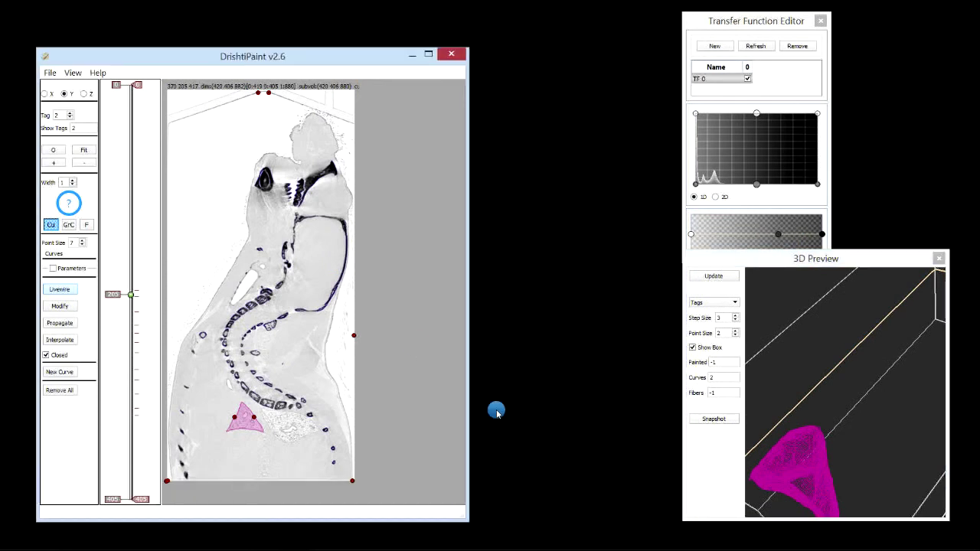
{"action": "left_click_drag", "start_coordinate": [711, 30], "coordinate": [601, 41]}
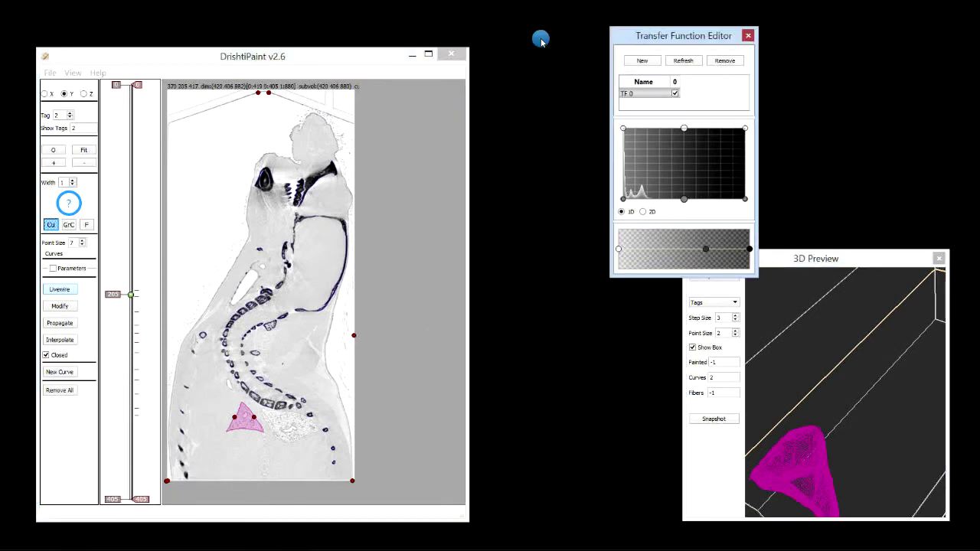
Step: Extract the tag 2 region with the default outside value and save it as a .pvl.nc volume in the LittleMouse folder
{"action": "left_click", "coordinate": [48, 73]}
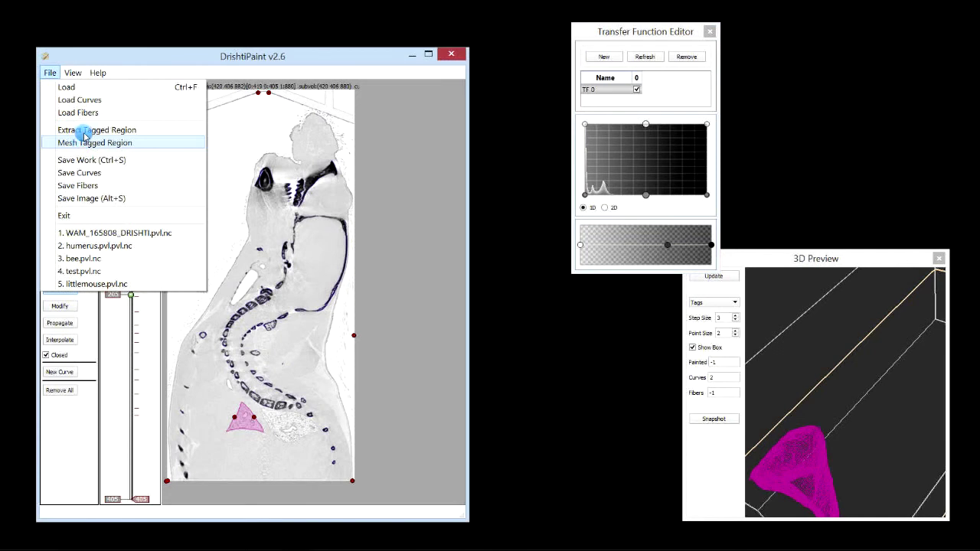
{"action": "left_click", "coordinate": [76, 127]}
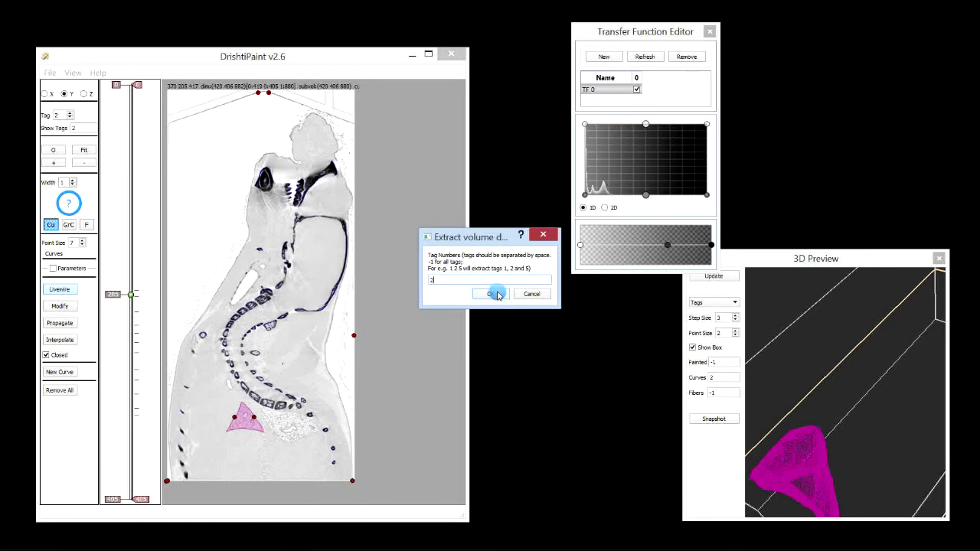
{"action": "left_click", "coordinate": [494, 293]}
{"action": "left_click", "coordinate": [473, 288]}
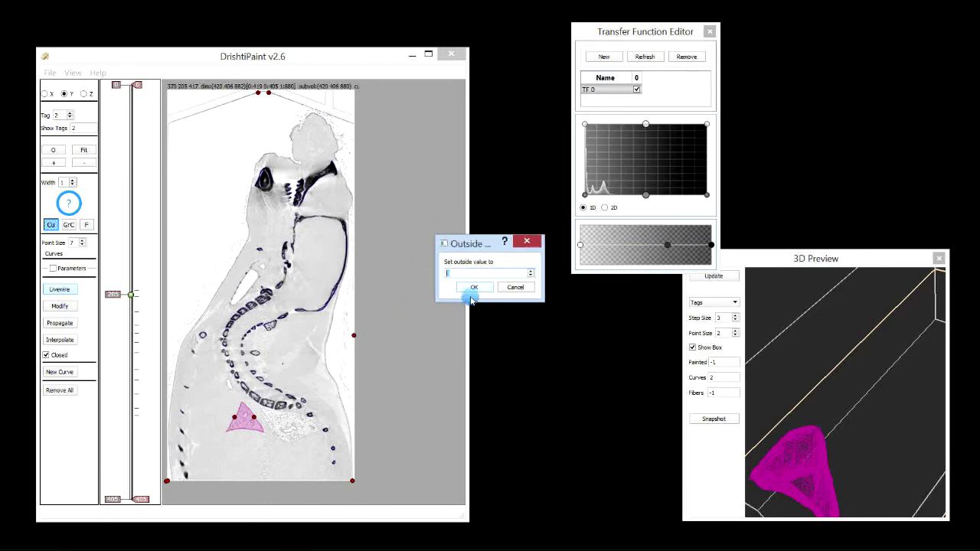
{"action": "left_click", "coordinate": [475, 288]}
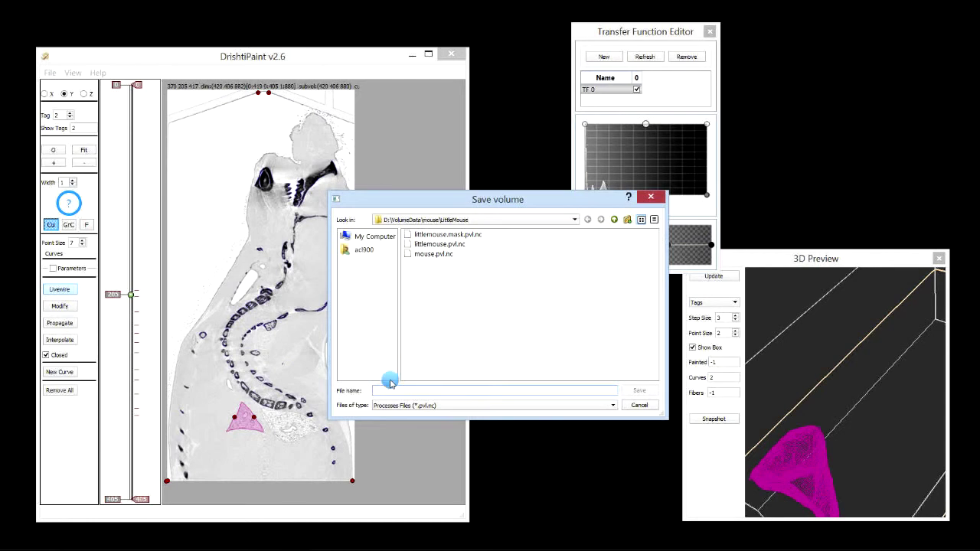
{"action": "key", "text": "Return"}
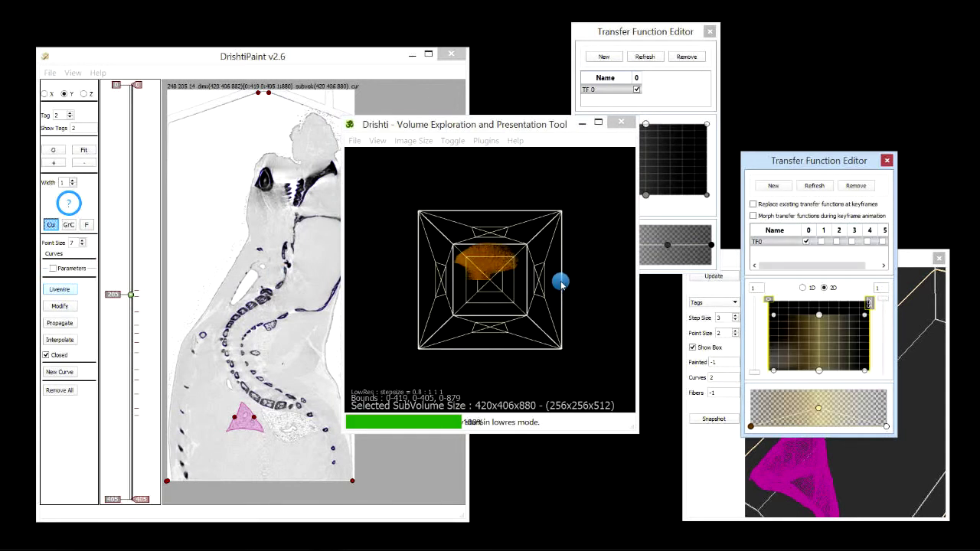
Step: Switch to Drishti, crop the bounding box around the extracted lung and rotate its high-resolution rendering
{"action": "left_click_drag", "start_coordinate": [507, 199], "coordinate": [476, 244]}
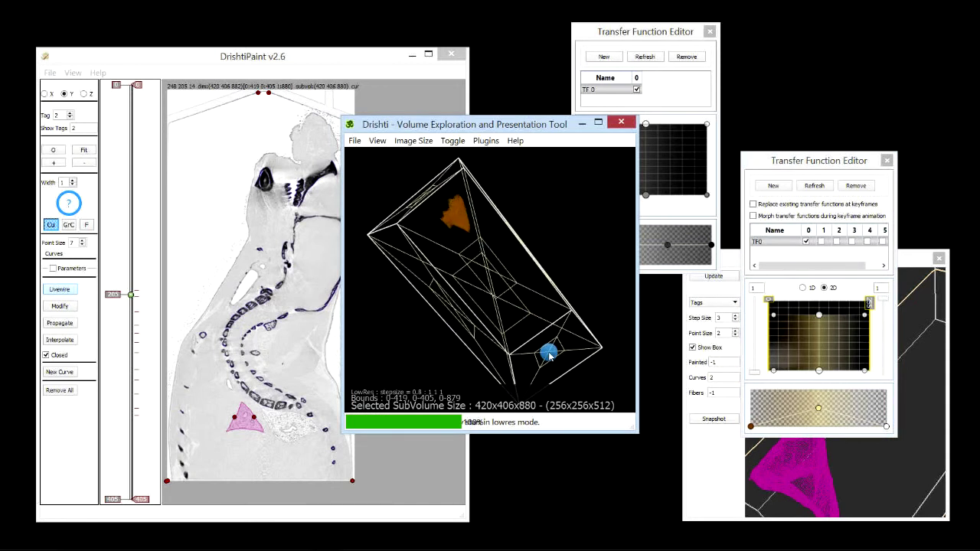
{"action": "left_click_drag", "start_coordinate": [547, 345], "coordinate": [523, 227]}
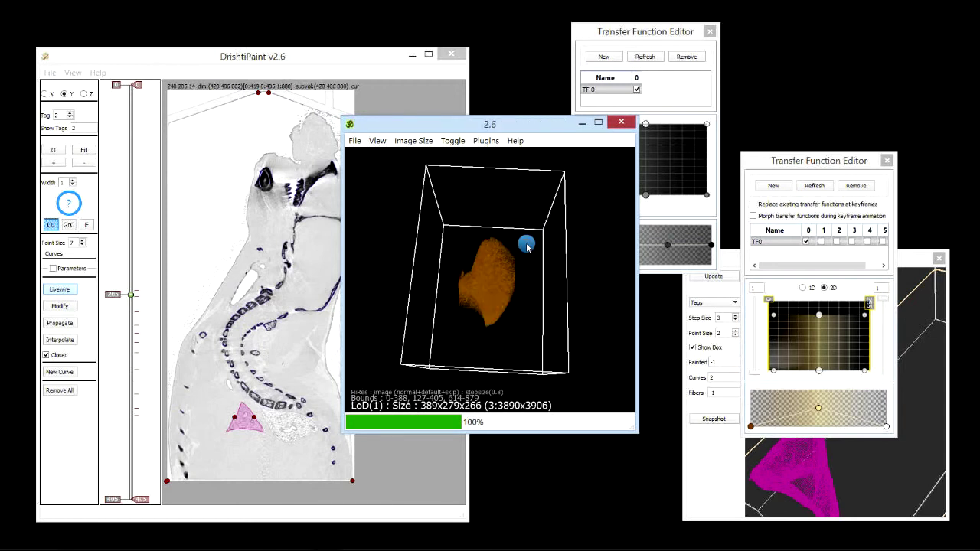
{"action": "left_click_drag", "start_coordinate": [480, 310], "coordinate": [710, 233]}
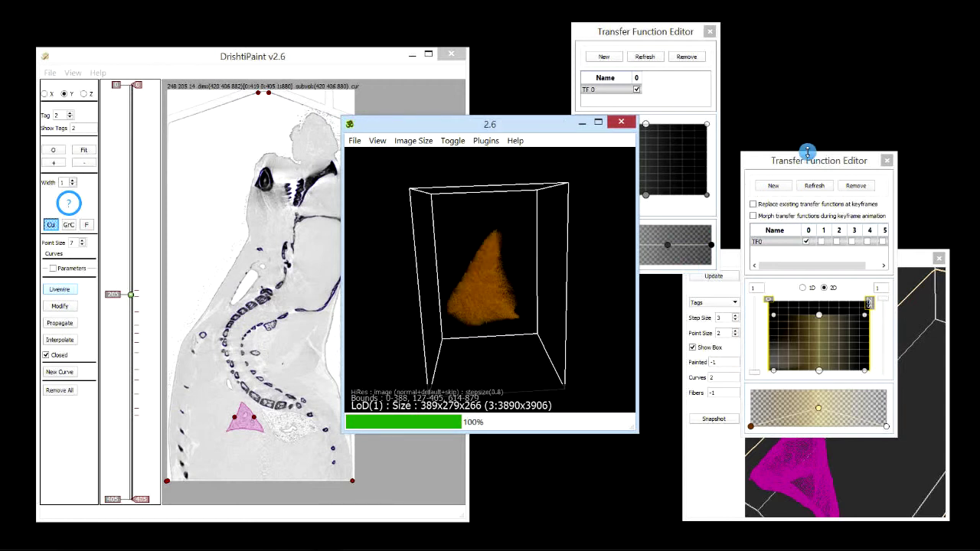
Step: Extend transfer function TF0 to the histogram's upper edge and shift its yellow colour stop close to the gradient's low end
{"action": "left_click_drag", "start_coordinate": [789, 160], "coordinate": [689, 97]}
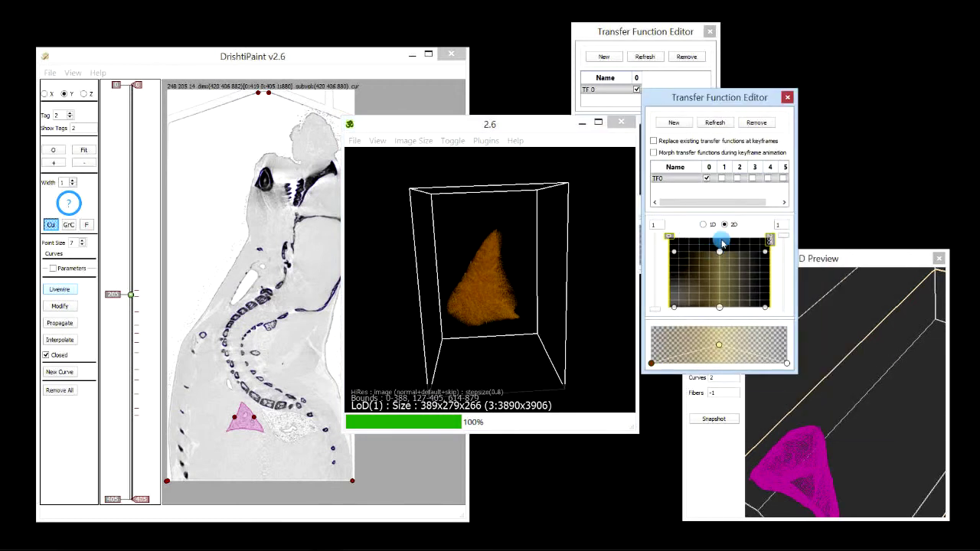
{"action": "left_click", "coordinate": [707, 336]}
{"action": "left_click_drag", "start_coordinate": [718, 345], "coordinate": [658, 346]}
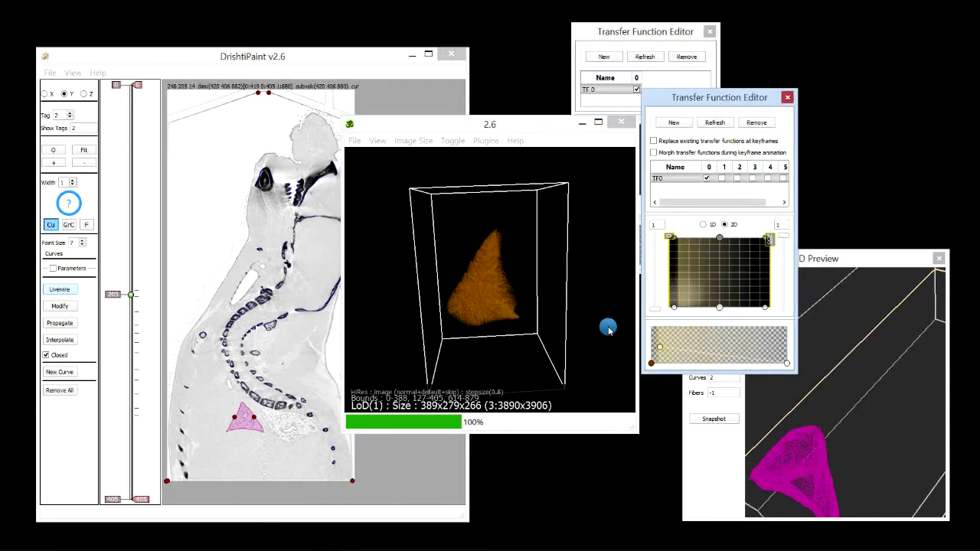
Step: Examine the extracted lung's surface up close from several angles in the high-resolution rendering
{"action": "left_click", "coordinate": [553, 286]}
{"action": "left_click_drag", "start_coordinate": [554, 287], "coordinate": [531, 286]}
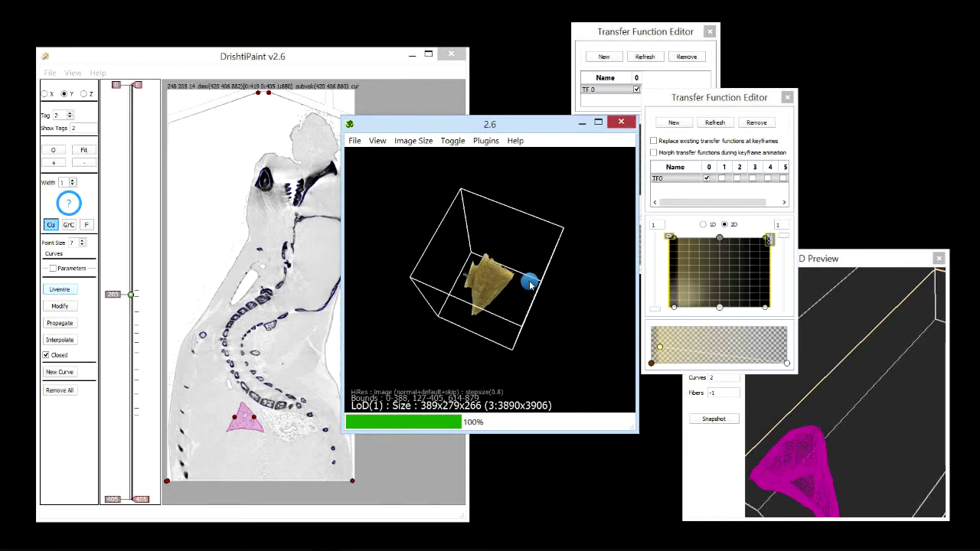
{"action": "scroll", "coordinate": [523, 362], "scroll_direction": "up", "scroll_amount": 5}
{"action": "left_click_drag", "start_coordinate": [523, 361], "coordinate": [572, 299]}
{"action": "left_click_drag", "start_coordinate": [581, 192], "coordinate": [485, 321]}
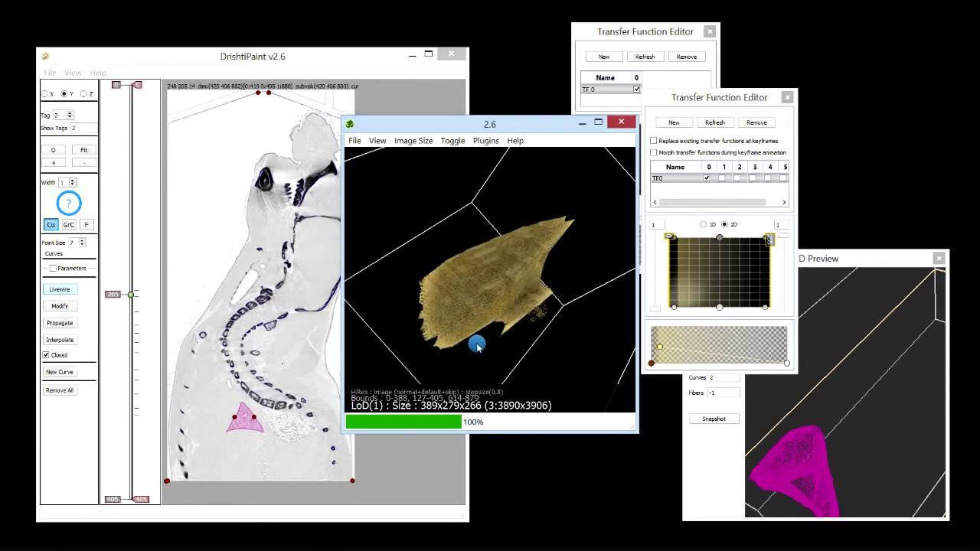
{"action": "left_click_drag", "start_coordinate": [475, 348], "coordinate": [516, 271]}
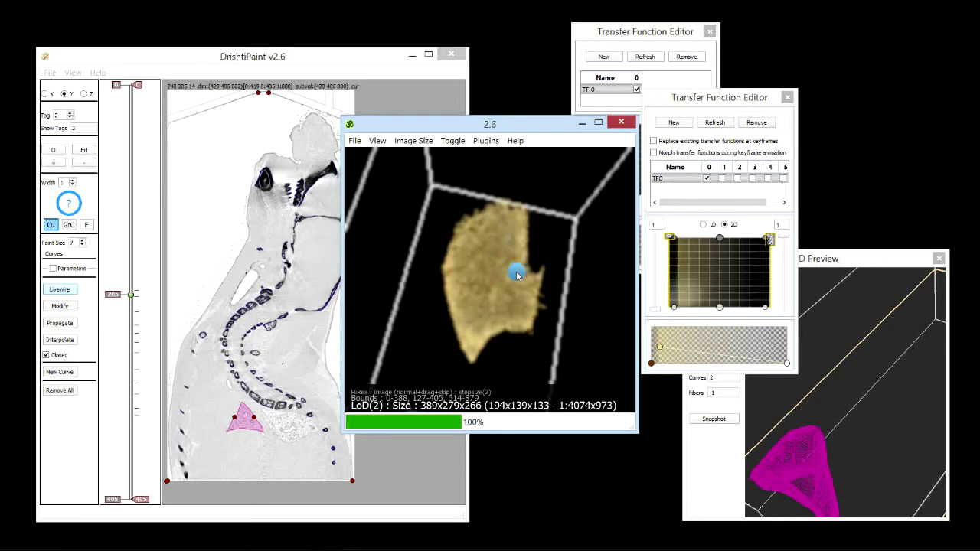
Step: Switch back to DrishtiPaint and set up a mesh of the tag 2 region, coloured with Tag Color and with voxel scaling applied
{"action": "left_click_drag", "start_coordinate": [496, 121], "coordinate": [855, 137]}
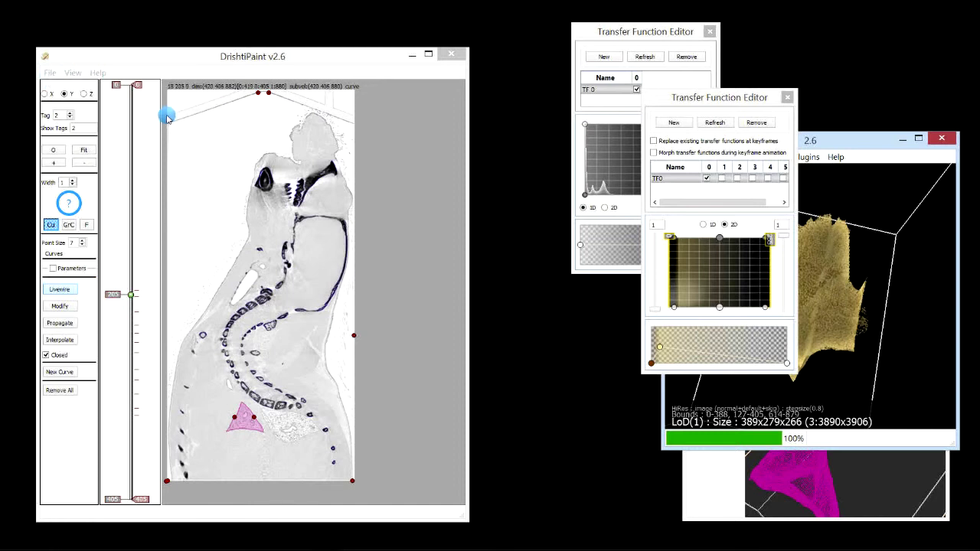
{"action": "left_click", "coordinate": [49, 73]}
{"action": "left_click", "coordinate": [88, 143]}
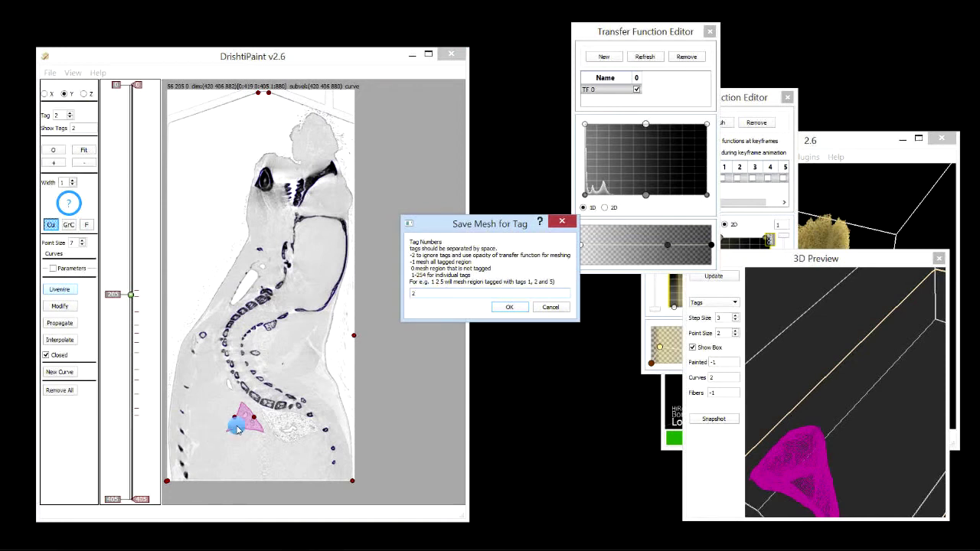
{"action": "left_click", "coordinate": [506, 305]}
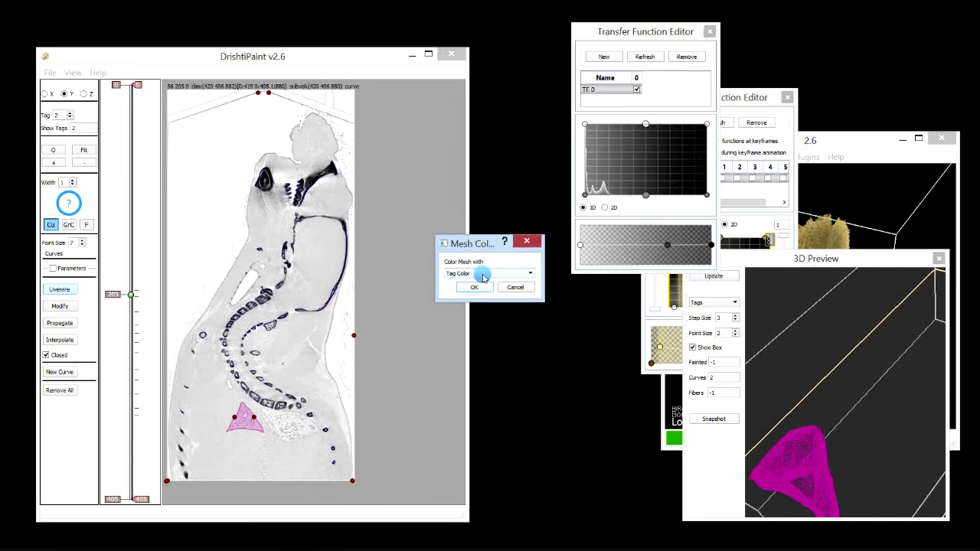
{"action": "left_click", "coordinate": [483, 274]}
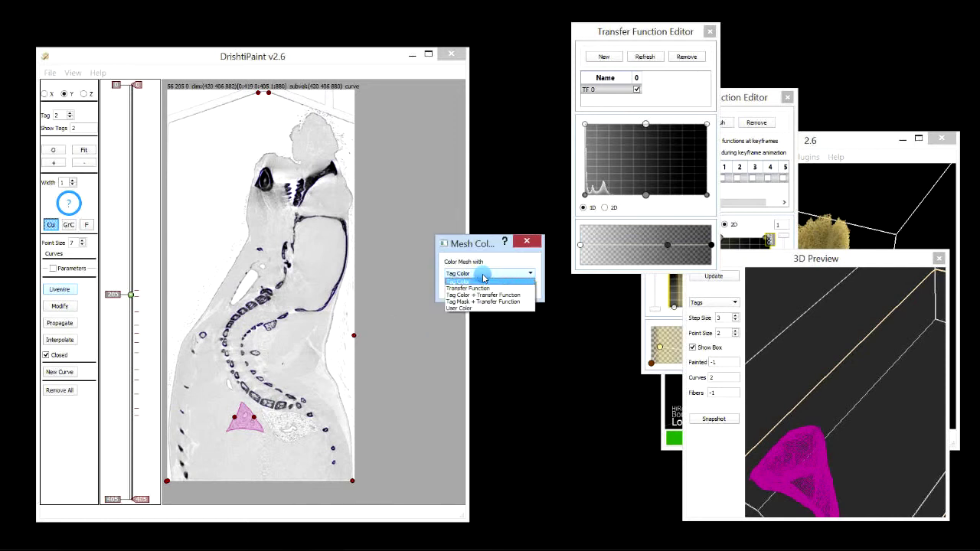
{"action": "left_click", "coordinate": [481, 281]}
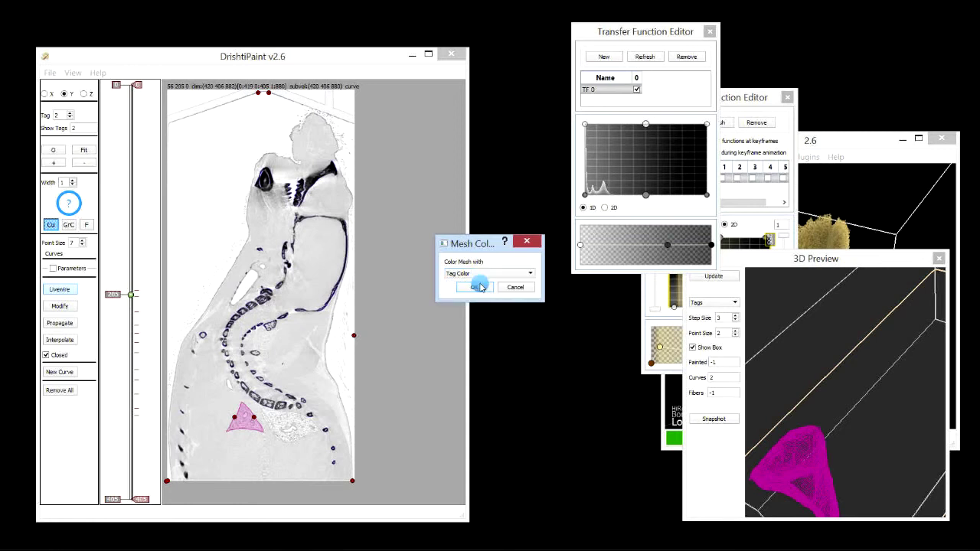
{"action": "left_click", "coordinate": [477, 287]}
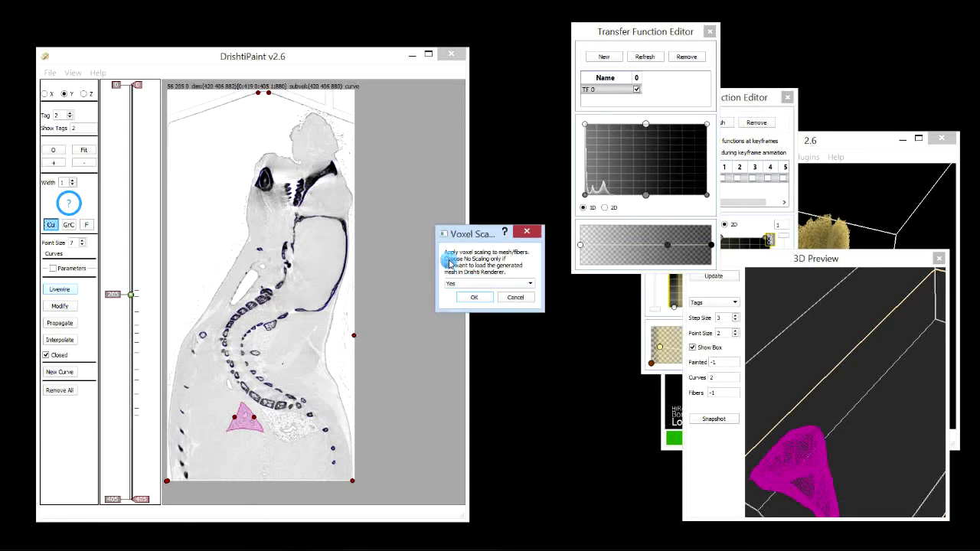
{"action": "left_click", "coordinate": [468, 298]}
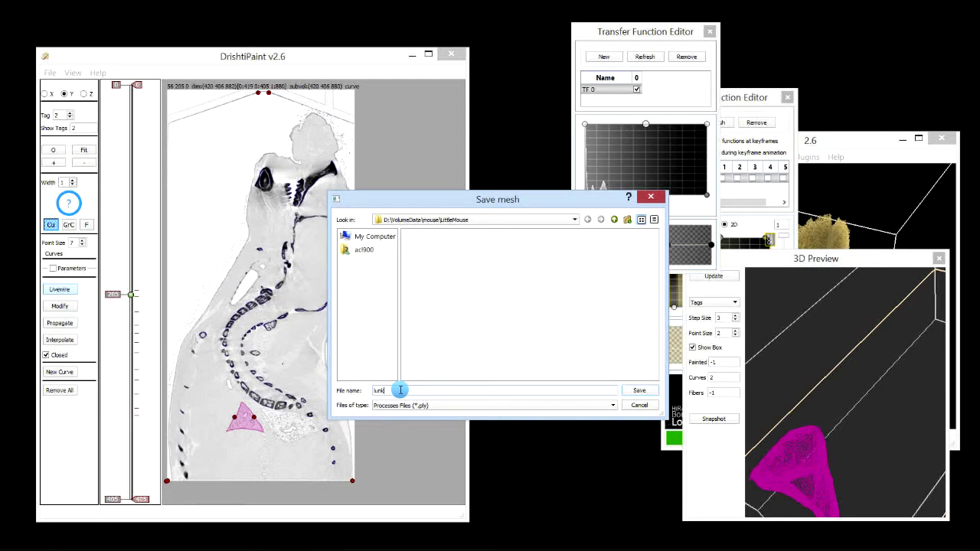
Step: Save the lung mesh as a PLY file in the LittleMouse folder, accepting the default hole-closing and smoothing values
{"action": "key", "text": "Return"}
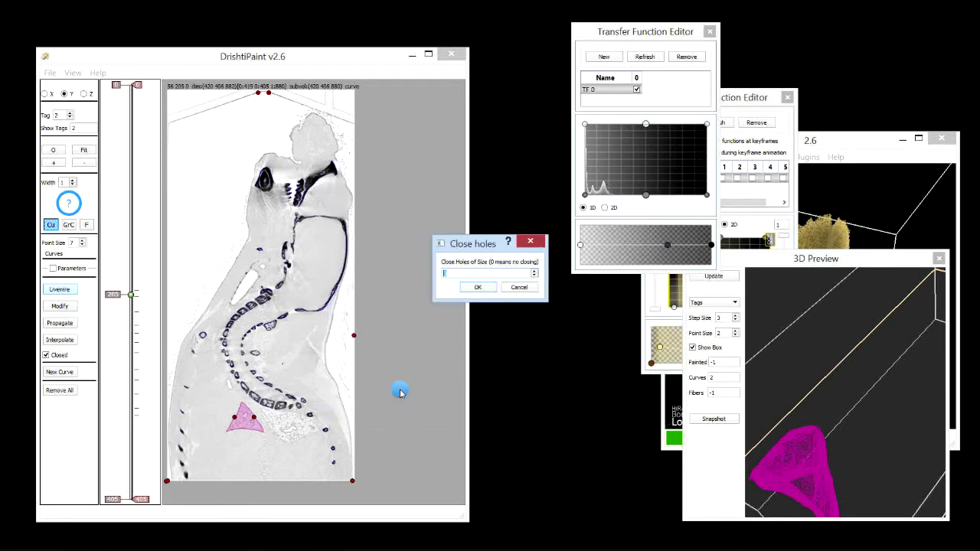
{"action": "left_click", "coordinate": [480, 289]}
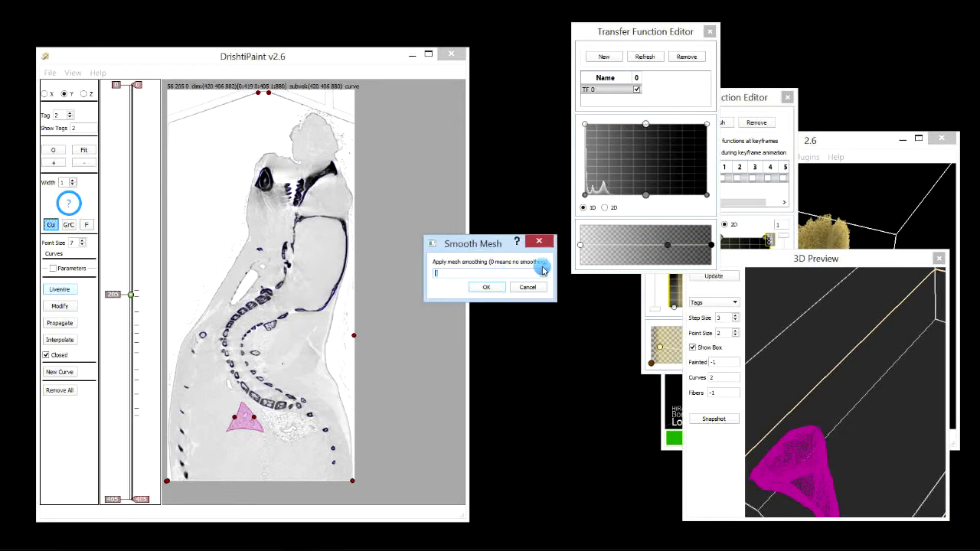
{"action": "left_click", "coordinate": [485, 287]}
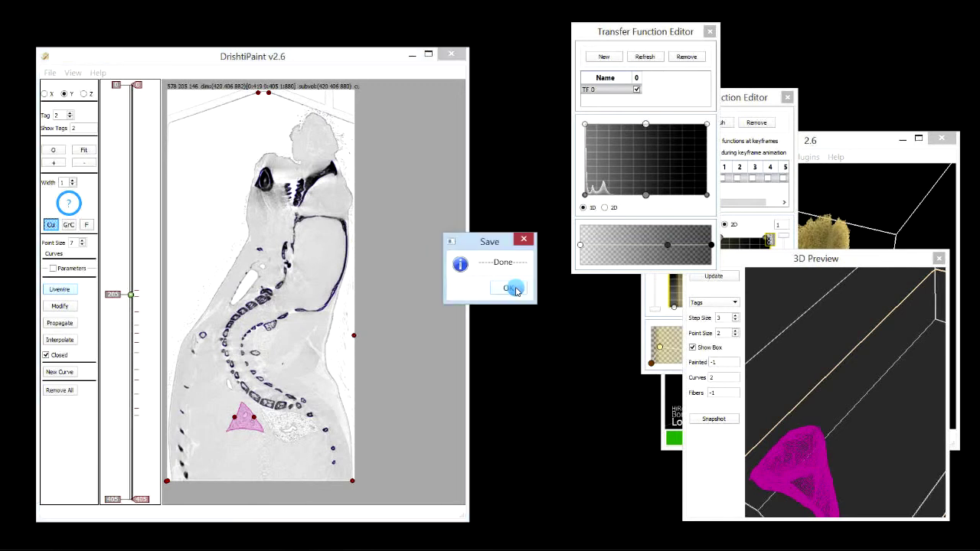
{"action": "left_click", "coordinate": [505, 285]}
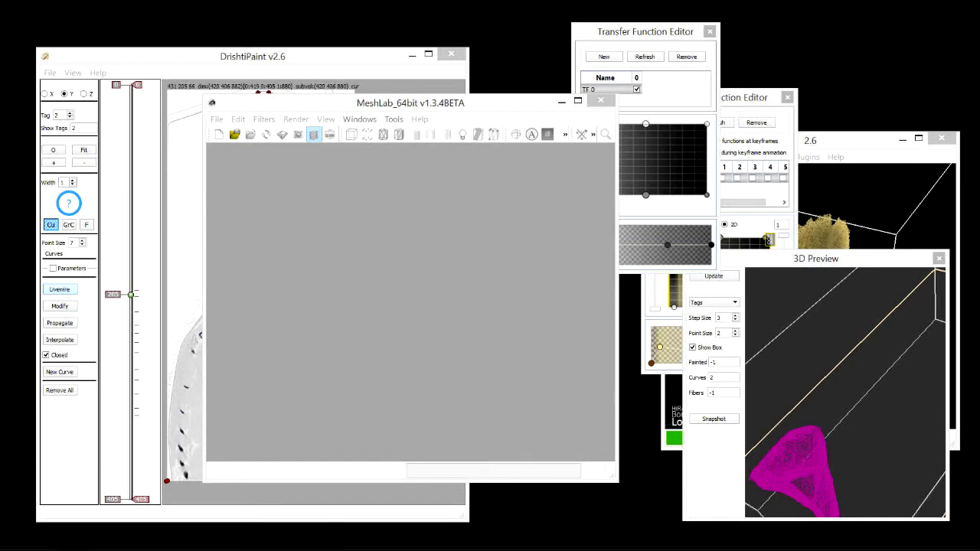
Step: Load lung-1.ply into MeshLab, inspect its surface from a rotated close-up view, and put the MeshLab window away
{"action": "left_click_drag", "start_coordinate": [295, 232], "coordinate": [382, 247]}
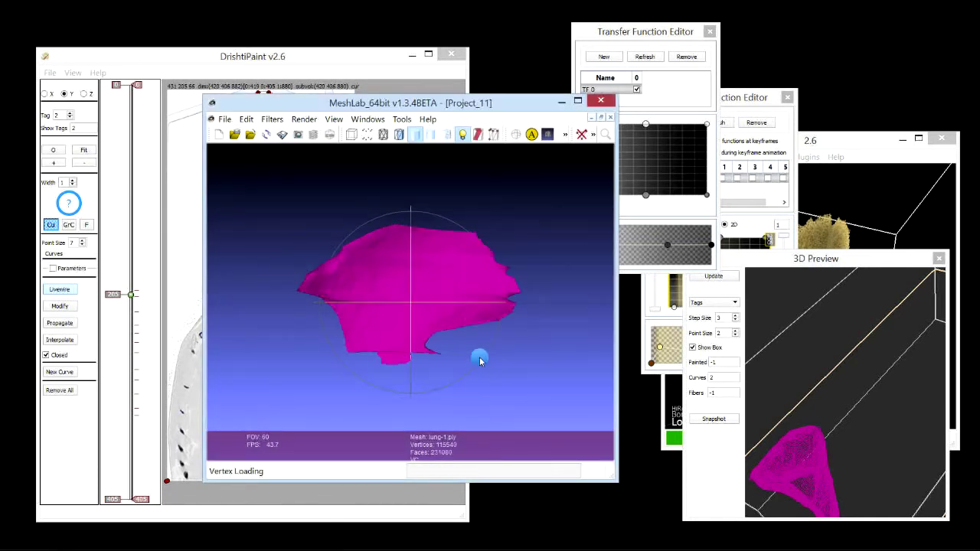
{"action": "left_click_drag", "start_coordinate": [480, 361], "coordinate": [390, 368]}
{"action": "scroll", "coordinate": [482, 252], "scroll_direction": "up", "scroll_amount": 5}
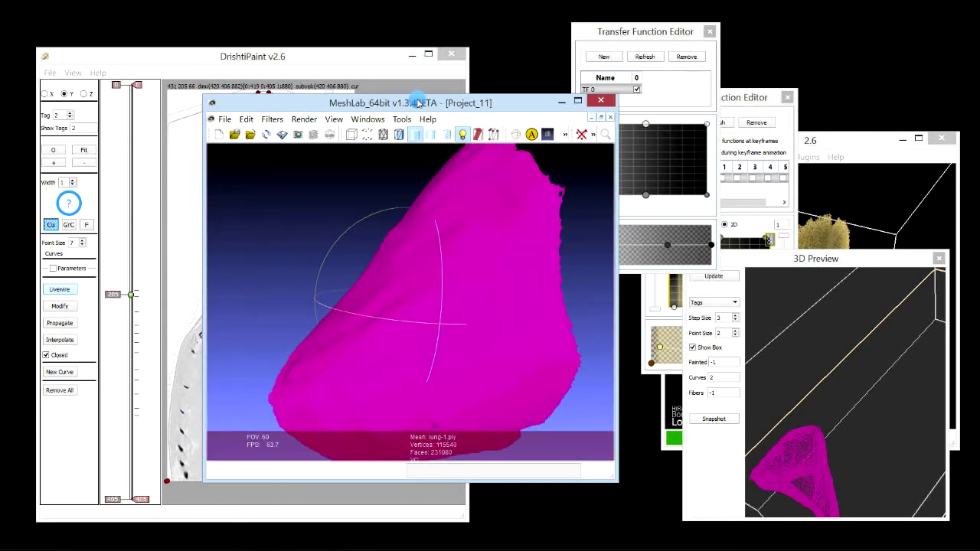
{"action": "left_click_drag", "start_coordinate": [417, 102], "coordinate": [402, 102]}
{"action": "left_click", "coordinate": [585, 100]}
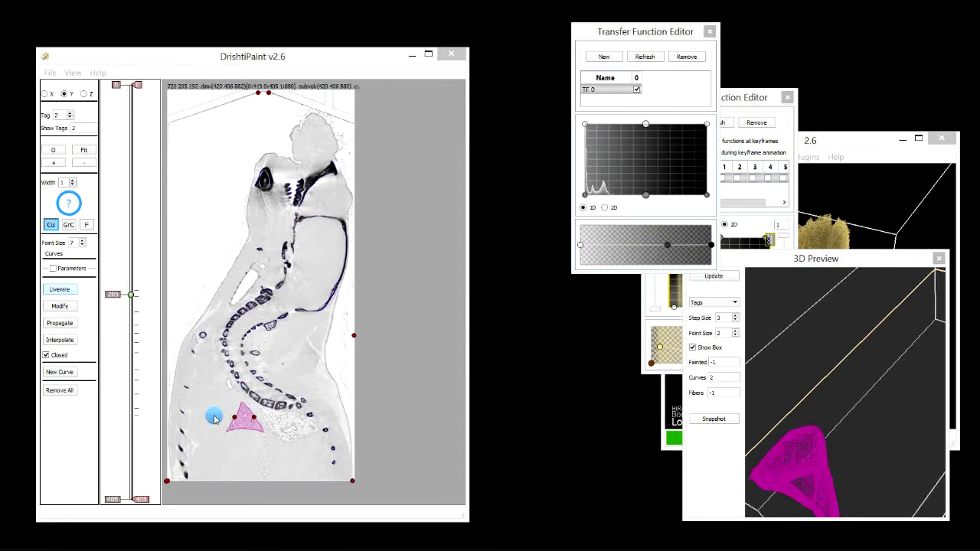
Step: In DrishtiPaint, show Y slice 270, give TF 0 the white color gradient and narrow its range to the lowest intensities
{"action": "left_click_drag", "start_coordinate": [716, 196], "coordinate": [605, 196]}
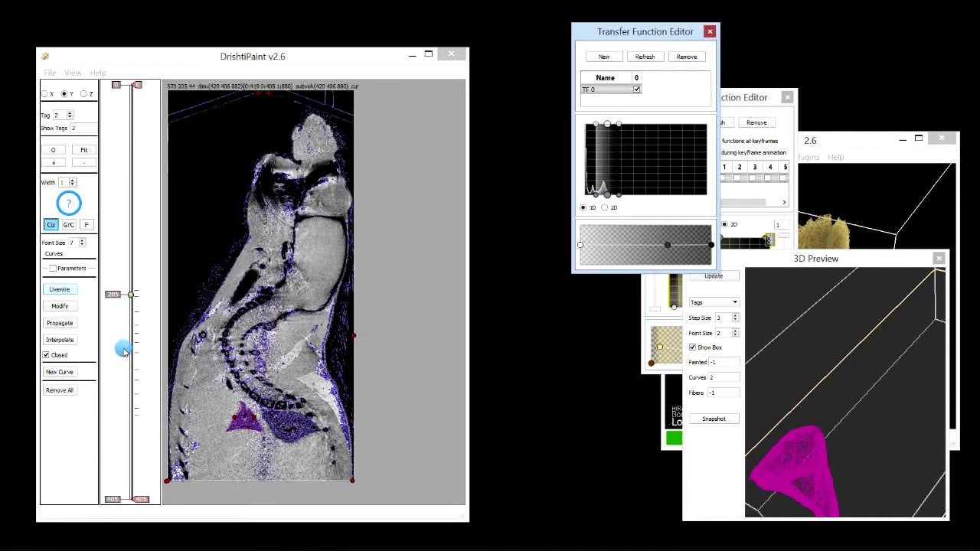
{"action": "left_click", "coordinate": [125, 360]}
{"action": "left_click_drag", "start_coordinate": [602, 202], "coordinate": [612, 198]}
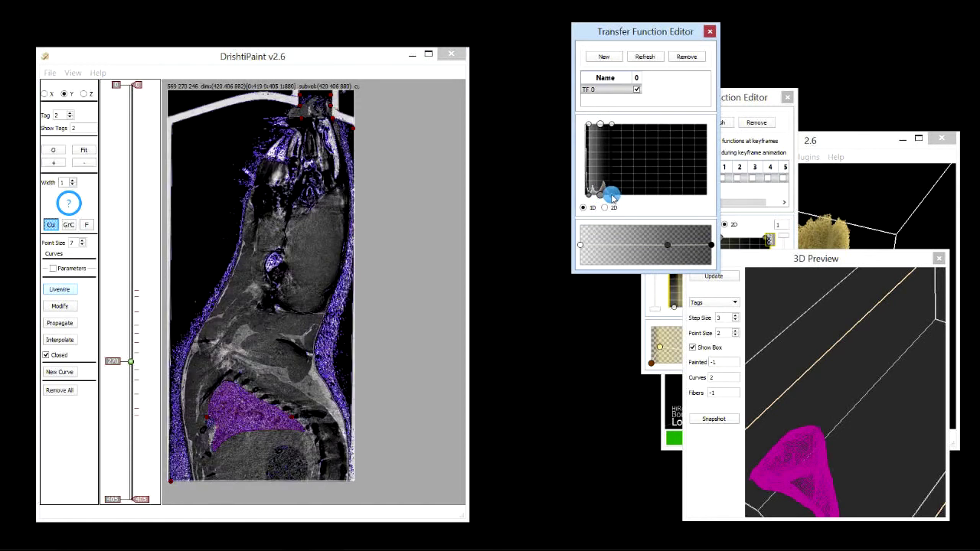
{"action": "double_click", "coordinate": [635, 245]}
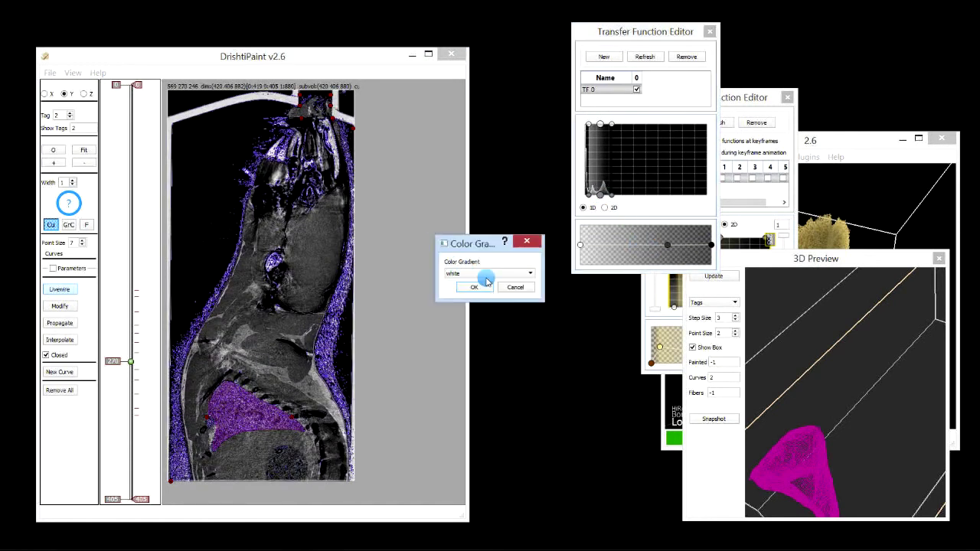
{"action": "left_click", "coordinate": [477, 289]}
{"action": "left_click_drag", "start_coordinate": [617, 208], "coordinate": [85, 242]}
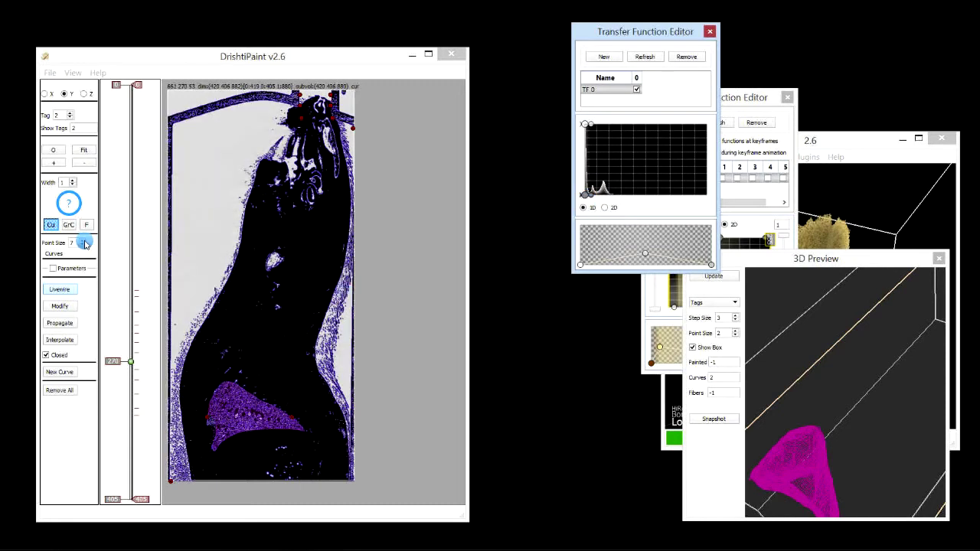
Step: Enlarge the slice view around the tagged lung and move to Y slice 261
{"action": "left_click", "coordinate": [54, 163]}
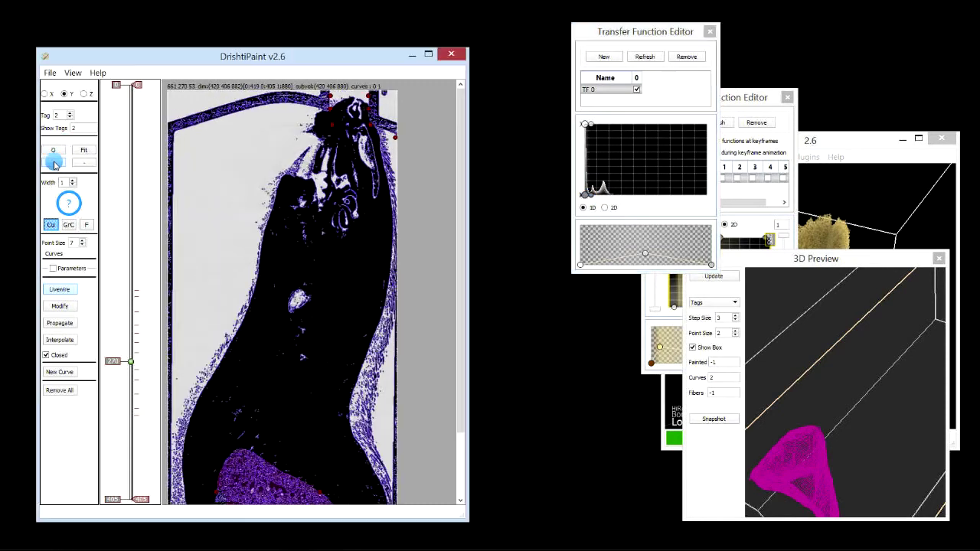
{"action": "left_click_drag", "start_coordinate": [459, 171], "coordinate": [452, 400]}
{"action": "left_click", "coordinate": [111, 379]}
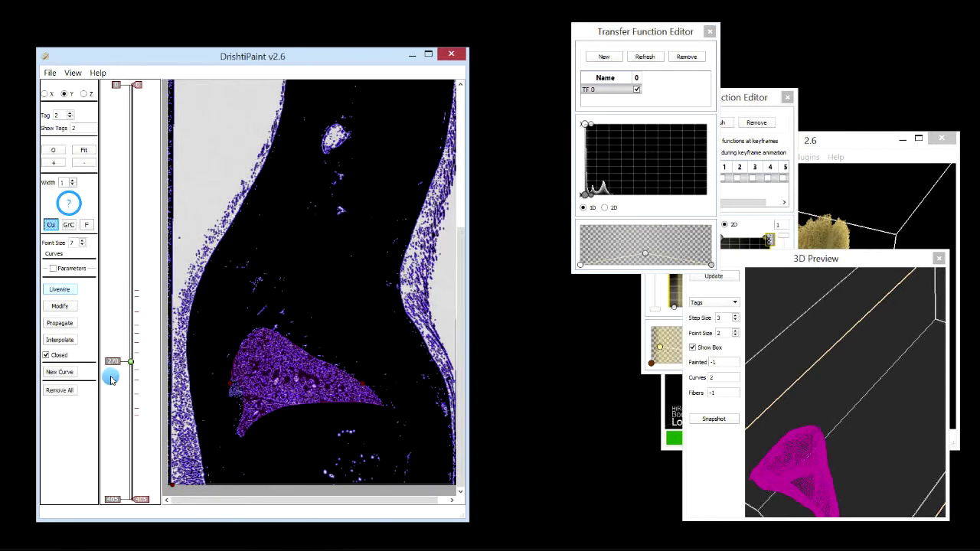
{"action": "left_click", "coordinate": [56, 164]}
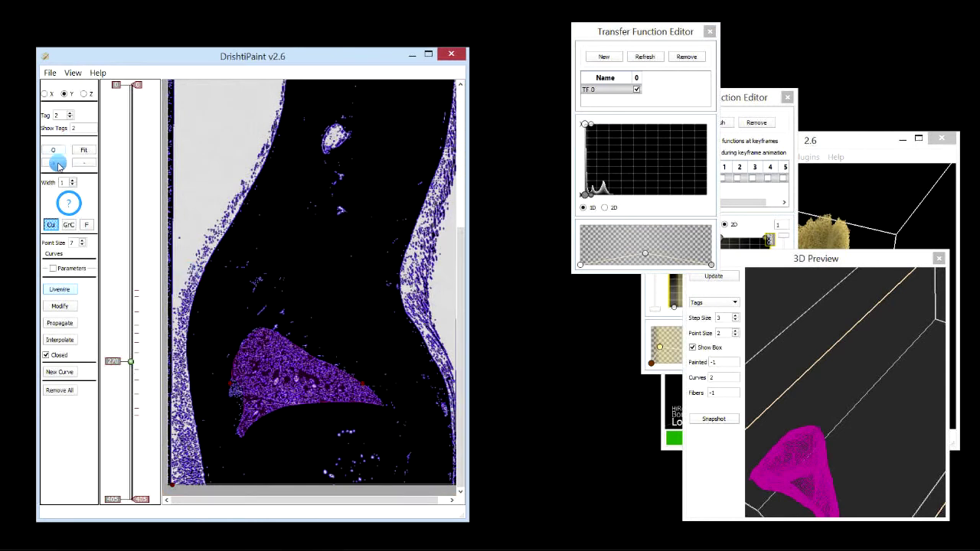
{"action": "left_click_drag", "start_coordinate": [459, 317], "coordinate": [456, 479]}
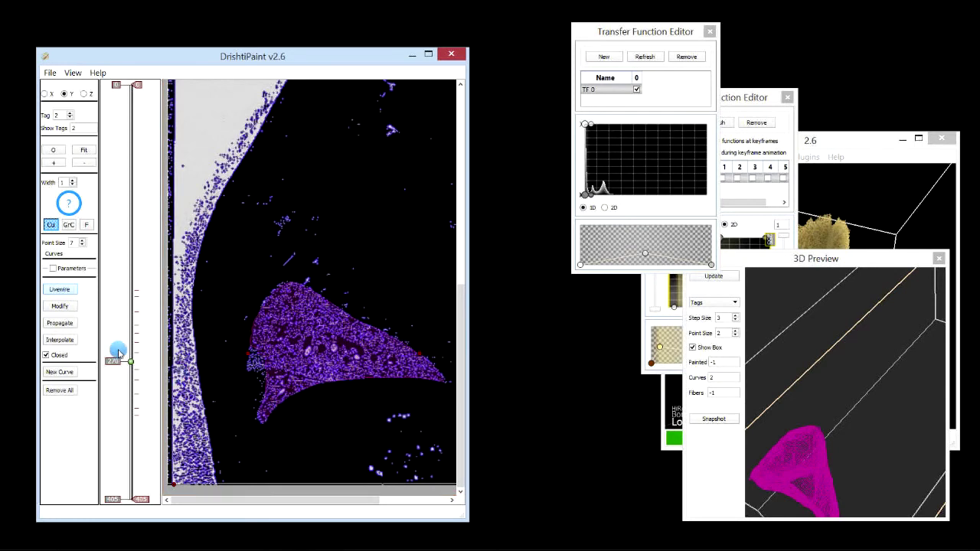
{"action": "mouse_move", "coordinate": [119, 353]}
{"action": "left_mouse_down"}
{"action": "mouse_move", "coordinate": [125, 334]}
{"action": "mouse_move", "coordinate": [124, 351]}
{"action": "left_mouse_up"}
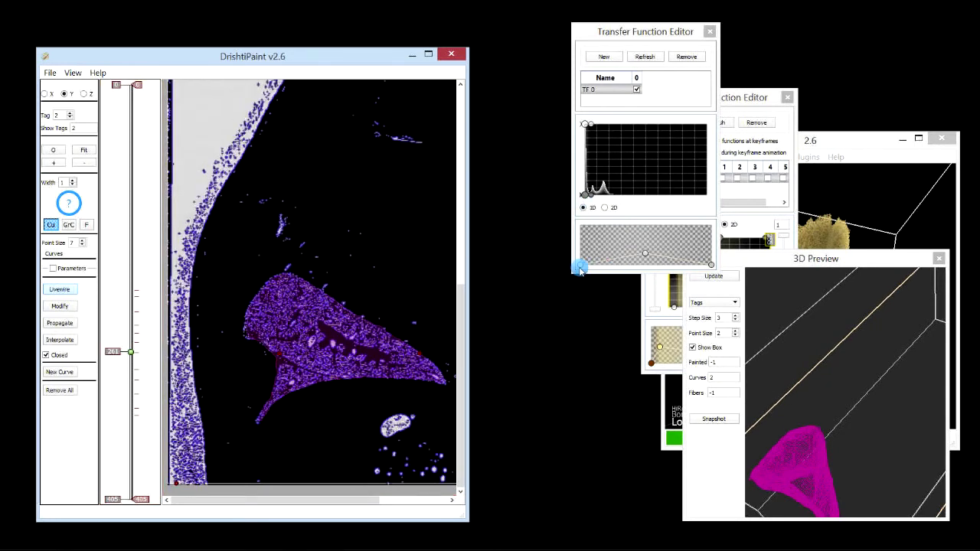
Step: Level TF 0's gradient opacity at about 0.35 and stretch its range from just below the main histogram peak to the upper edge
{"action": "left_click_drag", "start_coordinate": [580, 268], "coordinate": [580, 250]}
{"action": "left_click_drag", "start_coordinate": [712, 266], "coordinate": [710, 251]}
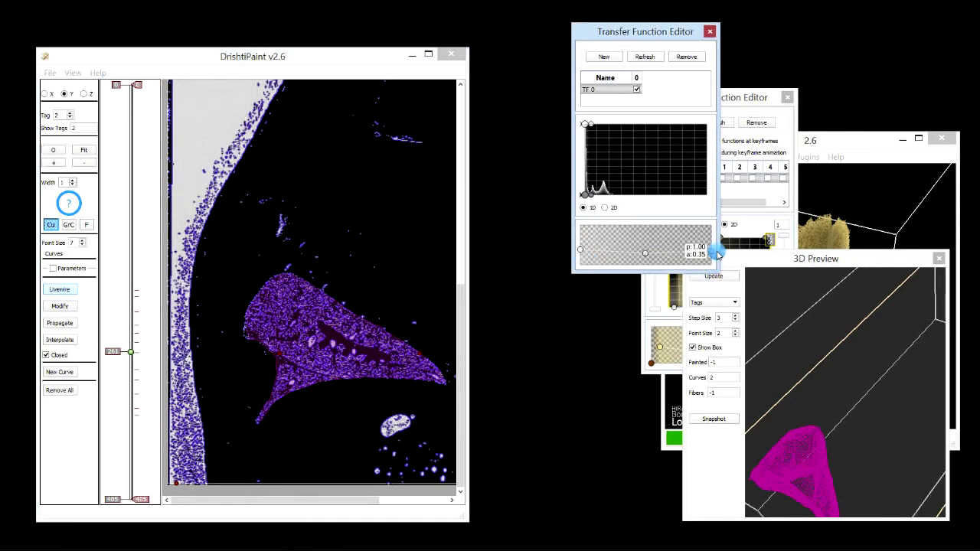
{"action": "left_click", "coordinate": [585, 194]}
{"action": "left_click_drag", "start_coordinate": [584, 197], "coordinate": [710, 197]}
{"action": "left_click", "coordinate": [643, 256]}
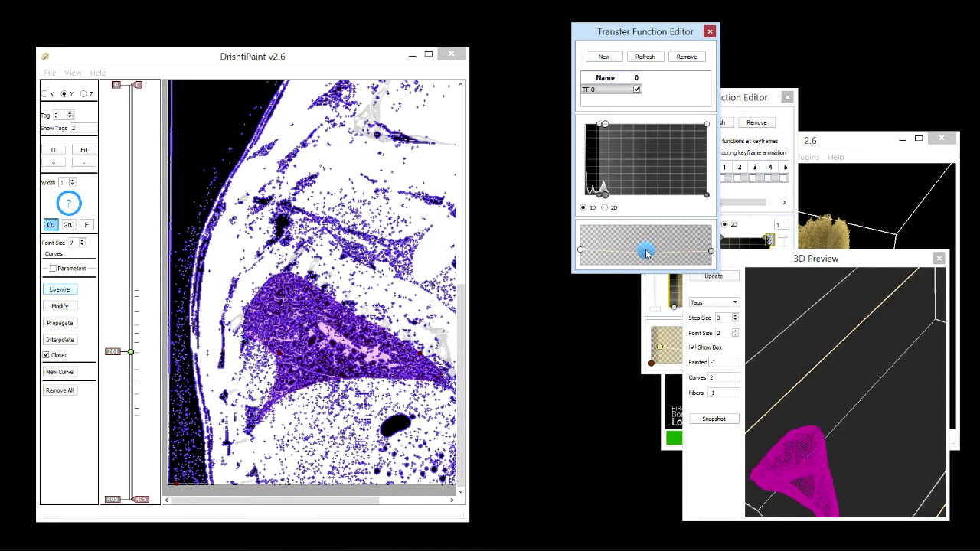
{"action": "left_click_drag", "start_coordinate": [647, 254], "coordinate": [599, 196]}
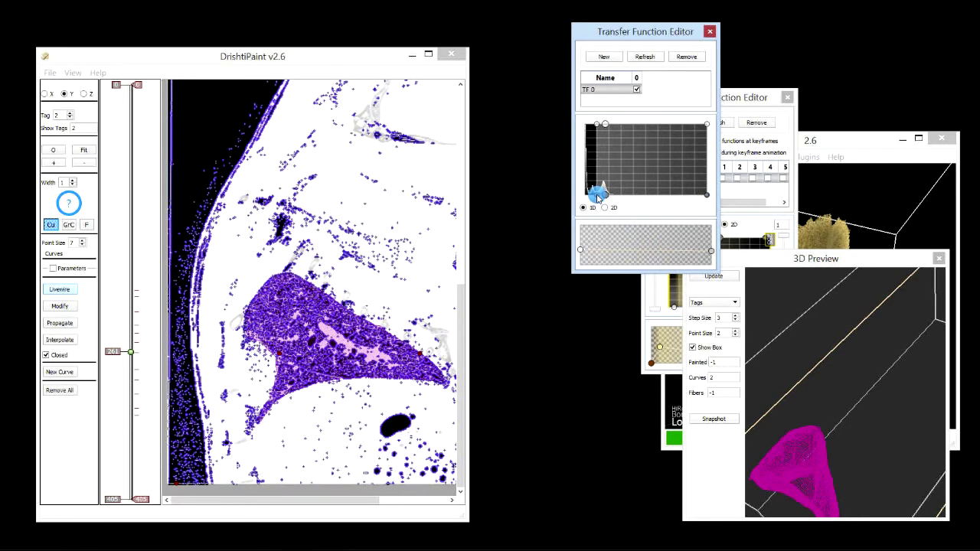
Step: Start a new mesh export of the tagged lung region, coloured with Tag Mask + Transfer Function
{"action": "left_click", "coordinate": [50, 72]}
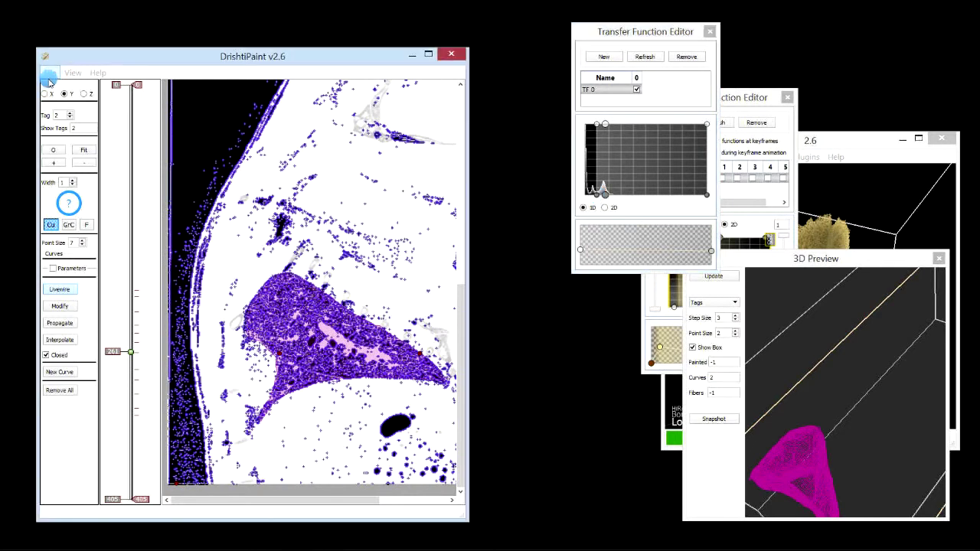
{"action": "left_click", "coordinate": [65, 142]}
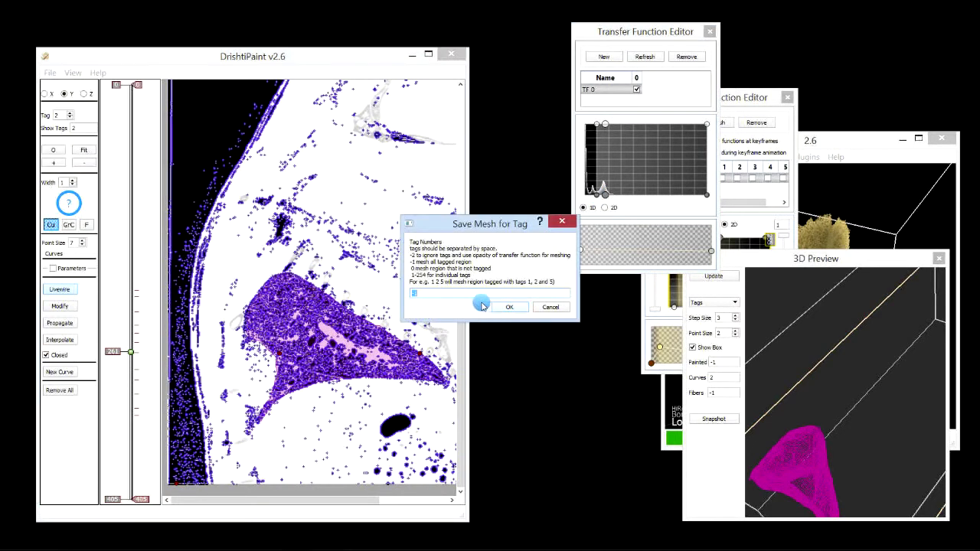
{"action": "left_click_drag", "start_coordinate": [482, 295], "coordinate": [426, 293]}
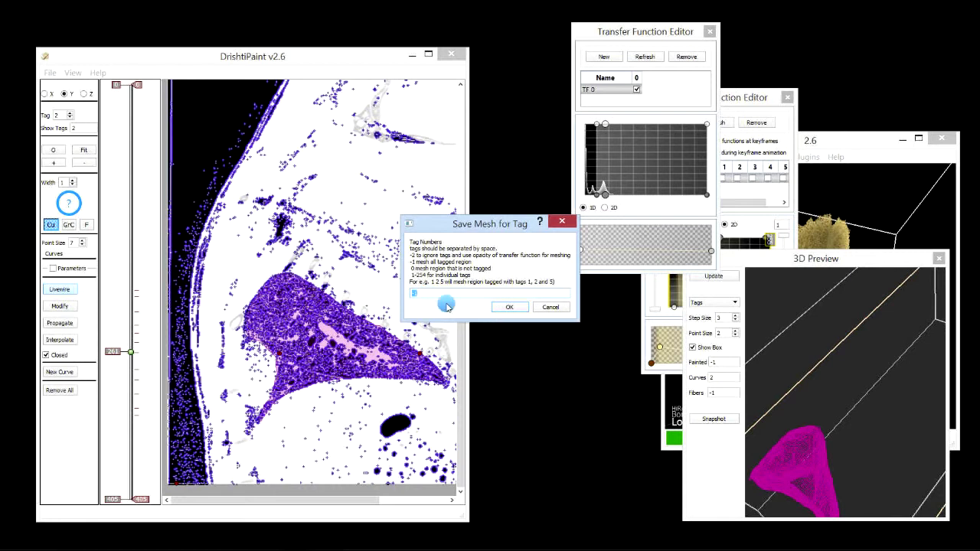
{"action": "left_click", "coordinate": [506, 307]}
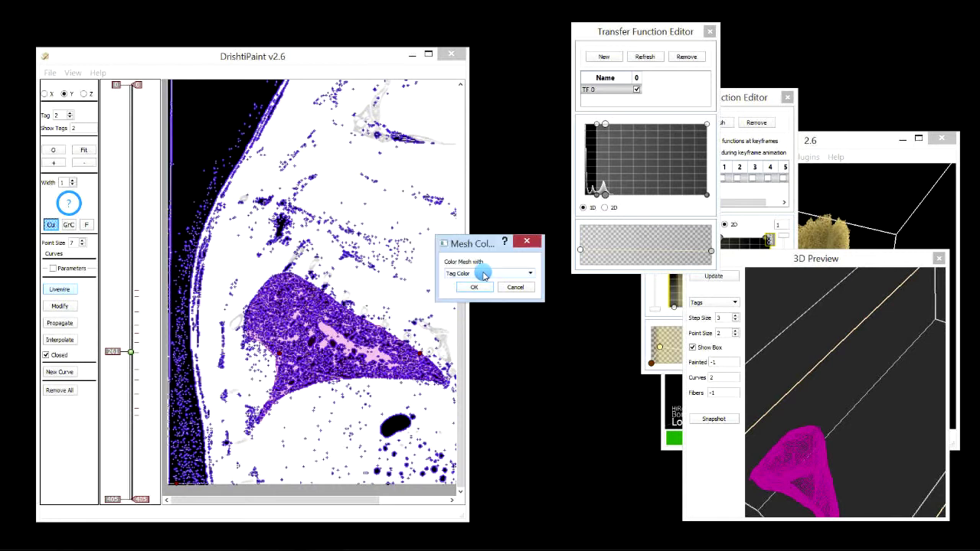
{"action": "left_click", "coordinate": [484, 274]}
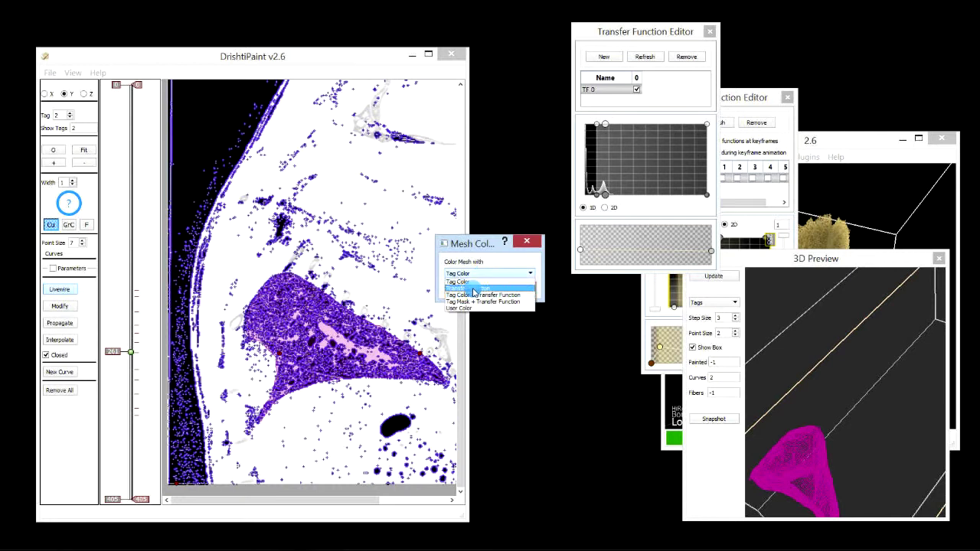
{"action": "left_click", "coordinate": [475, 289]}
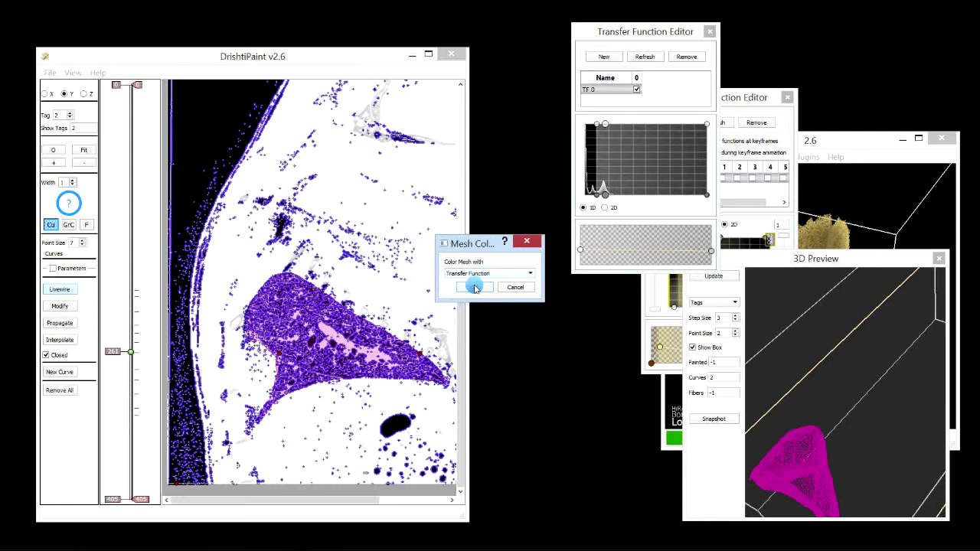
{"action": "left_click", "coordinate": [478, 273]}
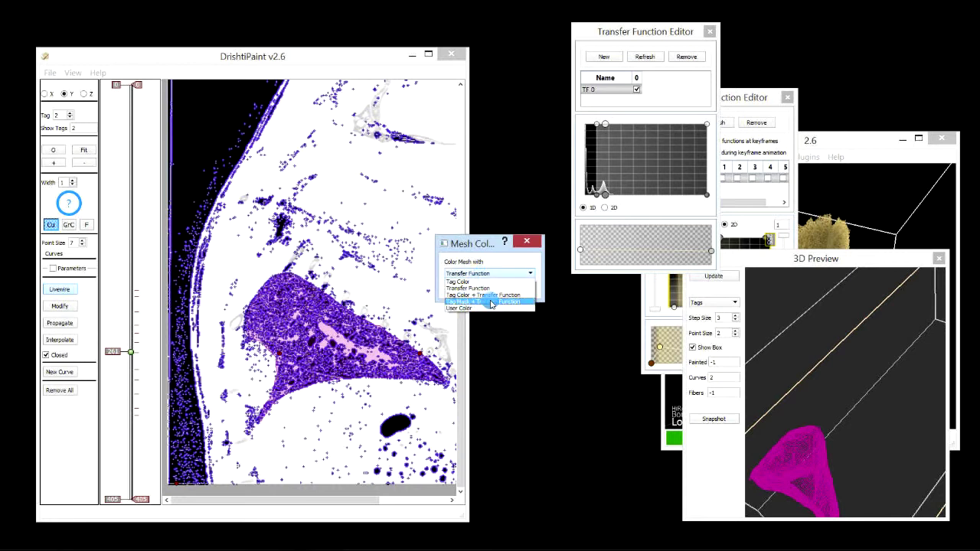
{"action": "left_click", "coordinate": [490, 303]}
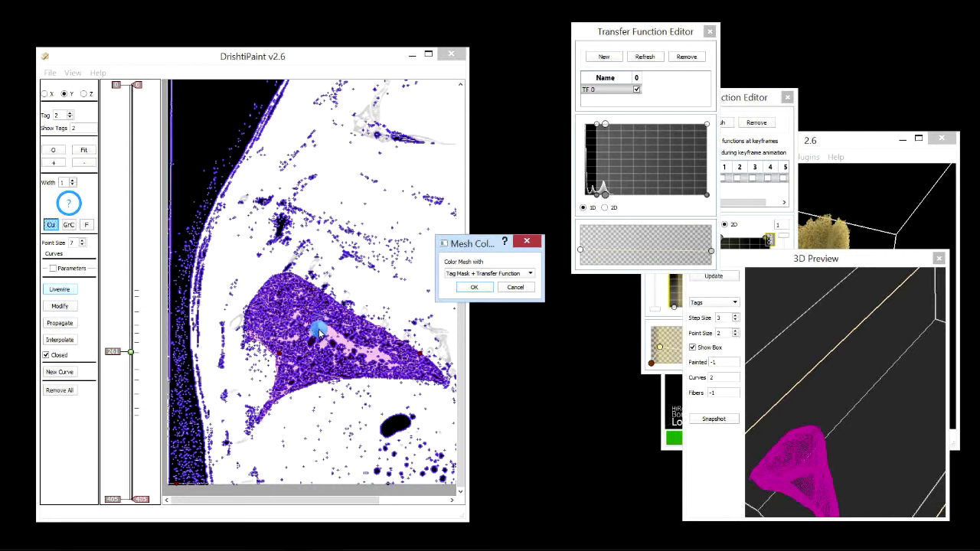
{"action": "left_click", "coordinate": [473, 287]}
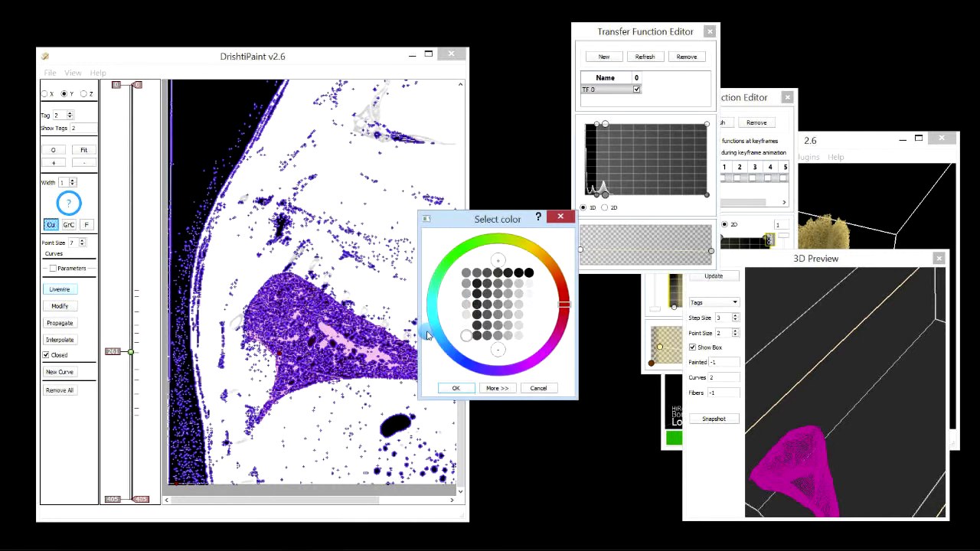
Step: Choose a pale cream shade of the orange hue as the mesh colour and accept the remaining export option
{"action": "left_click", "coordinate": [549, 262]}
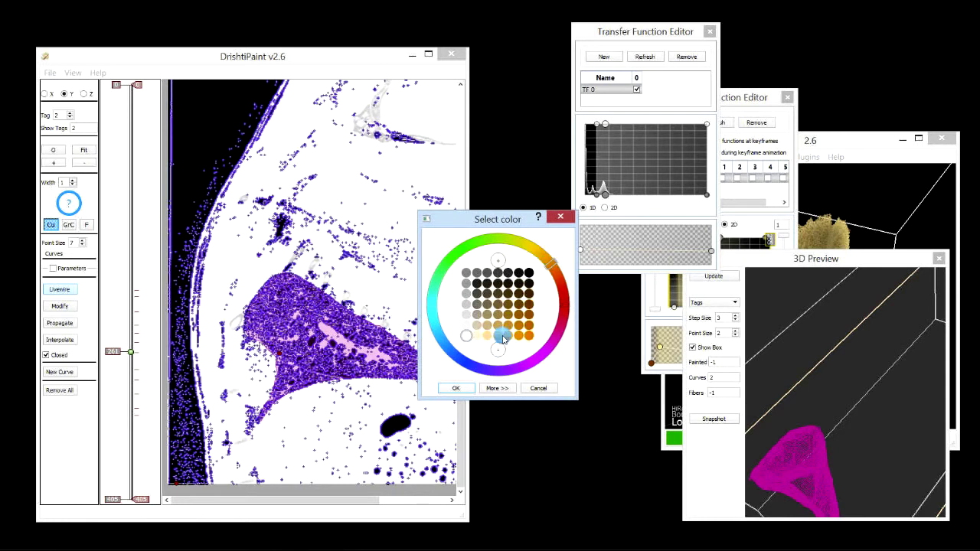
{"action": "left_click", "coordinate": [474, 337]}
{"action": "left_click", "coordinate": [458, 389]}
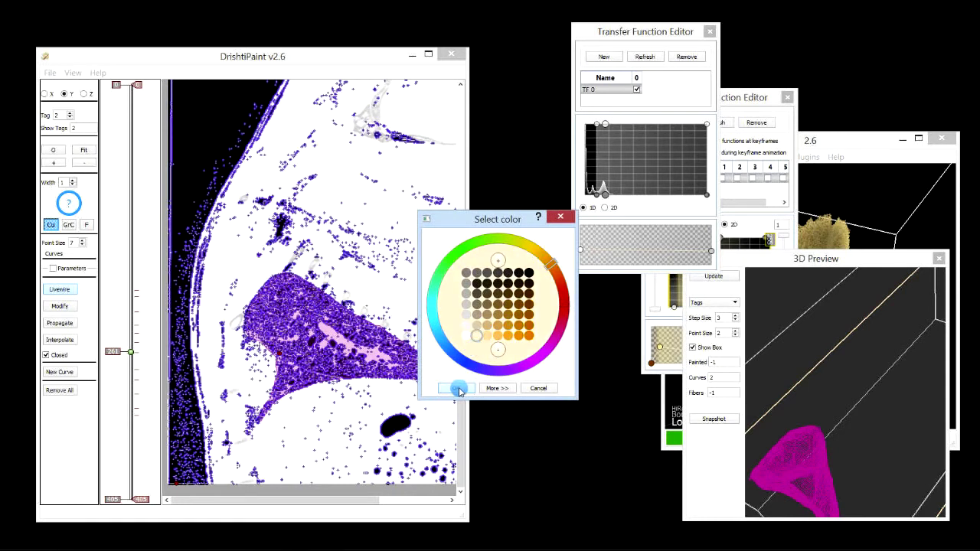
{"action": "left_click", "coordinate": [478, 291]}
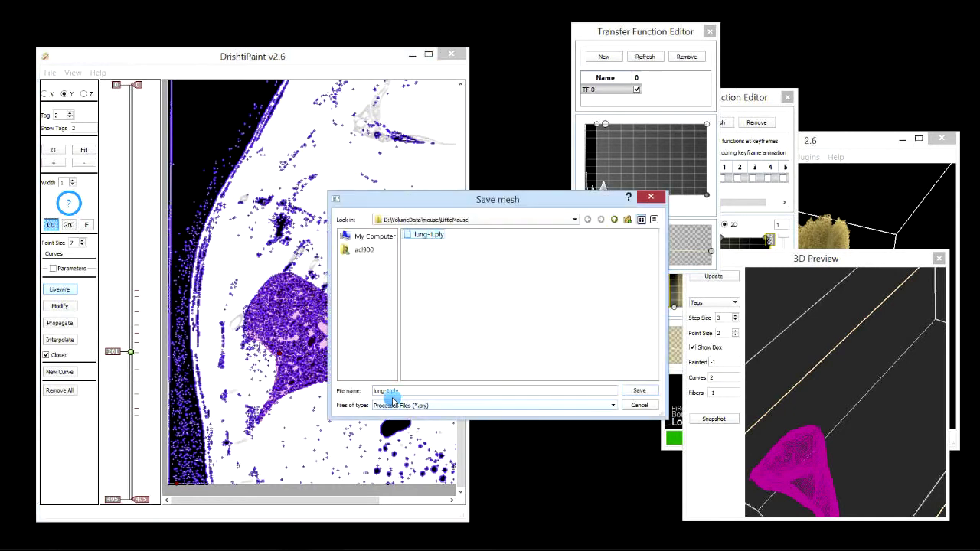
Step: Save the mesh as lung1.ply in the LittleMouse folder with the offered hole-closing and smoothing values
{"action": "left_click", "coordinate": [392, 391]}
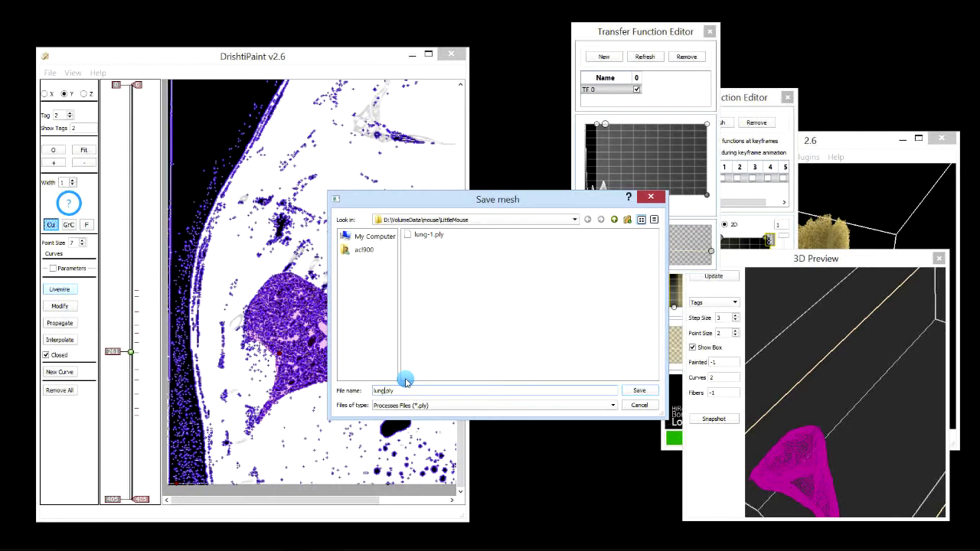
{"action": "type", "text": "1"}
{"action": "key", "text": "Return"}
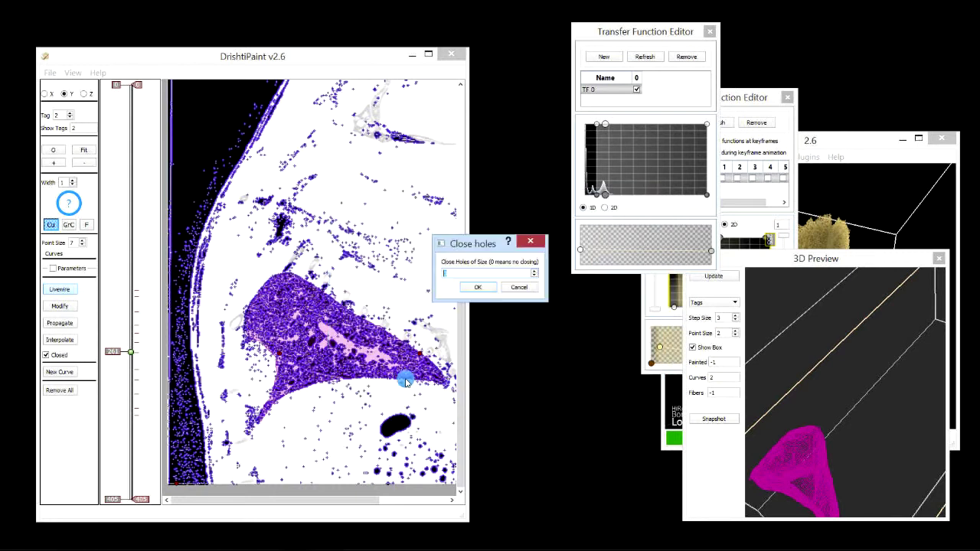
{"action": "left_click", "coordinate": [475, 288]}
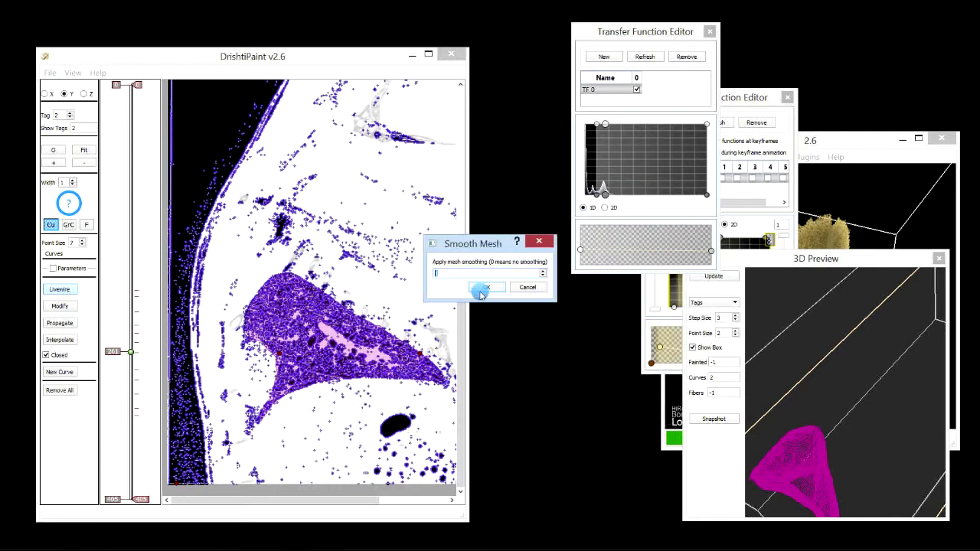
{"action": "left_click", "coordinate": [542, 275]}
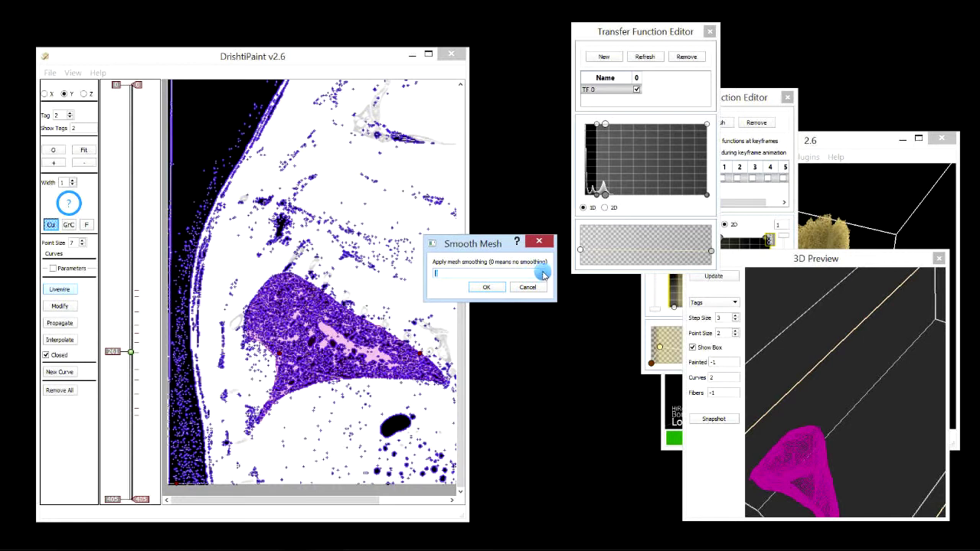
{"action": "left_click", "coordinate": [488, 287]}
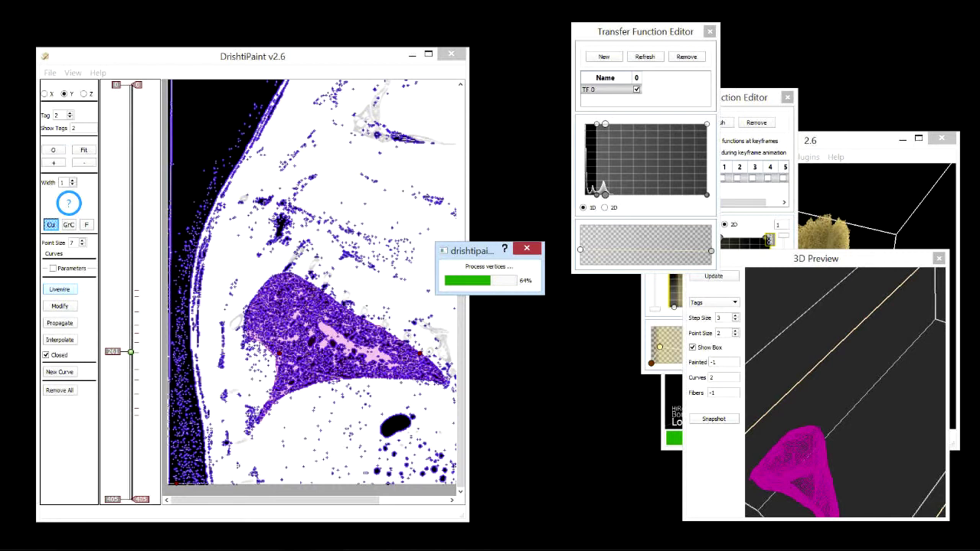
Step: Switch to MeshLab and rotate the magenta lung-1 mesh to inspect it during the export, and dismiss the save notice
{"action": "left_click", "coordinate": [8, 35]}
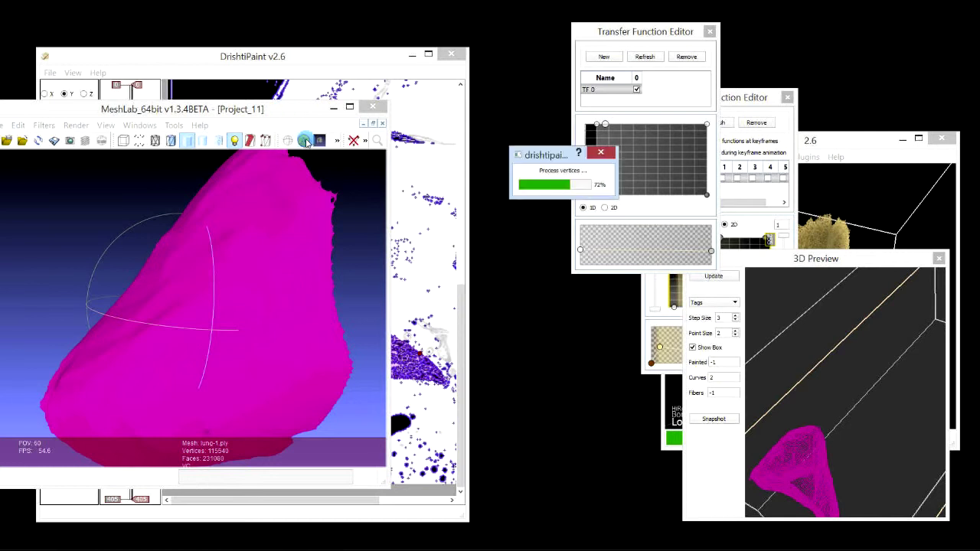
{"action": "left_click_drag", "start_coordinate": [322, 124], "coordinate": [386, 132]}
{"action": "left_click_drag", "start_coordinate": [350, 399], "coordinate": [226, 317]}
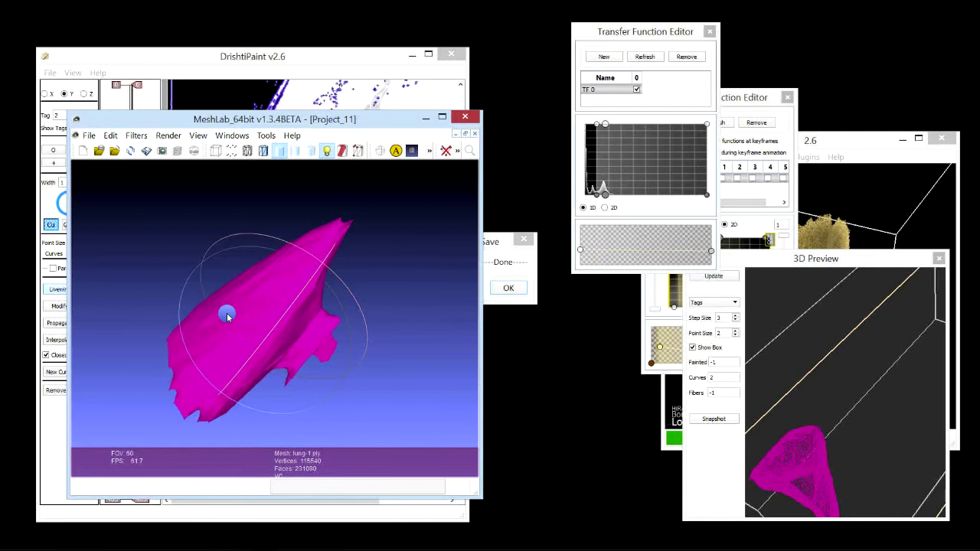
{"action": "left_click", "coordinate": [505, 286]}
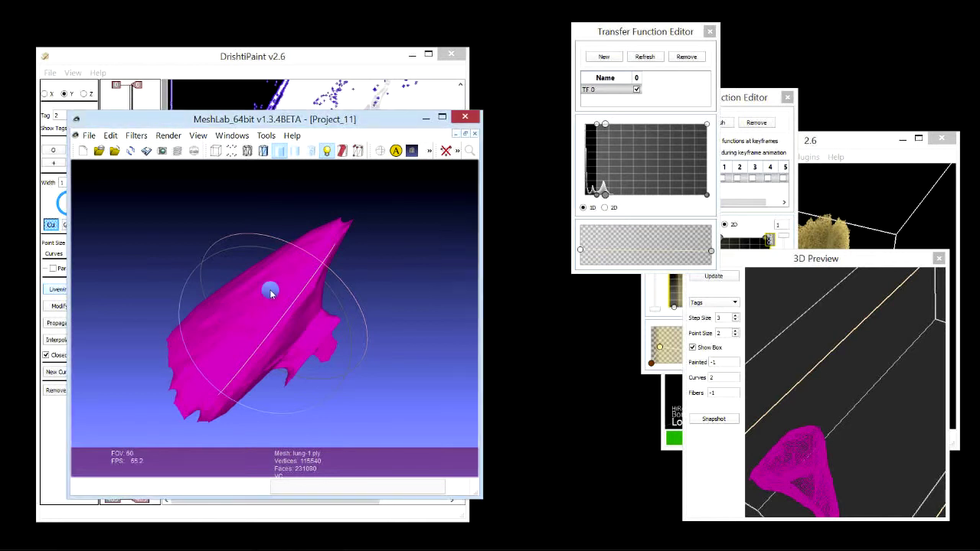
Step: Rotate the lung-1 mesh, add lung-1a.ply to the same project, and turn the two overlaid meshes
{"action": "left_click_drag", "start_coordinate": [370, 381], "coordinate": [357, 326]}
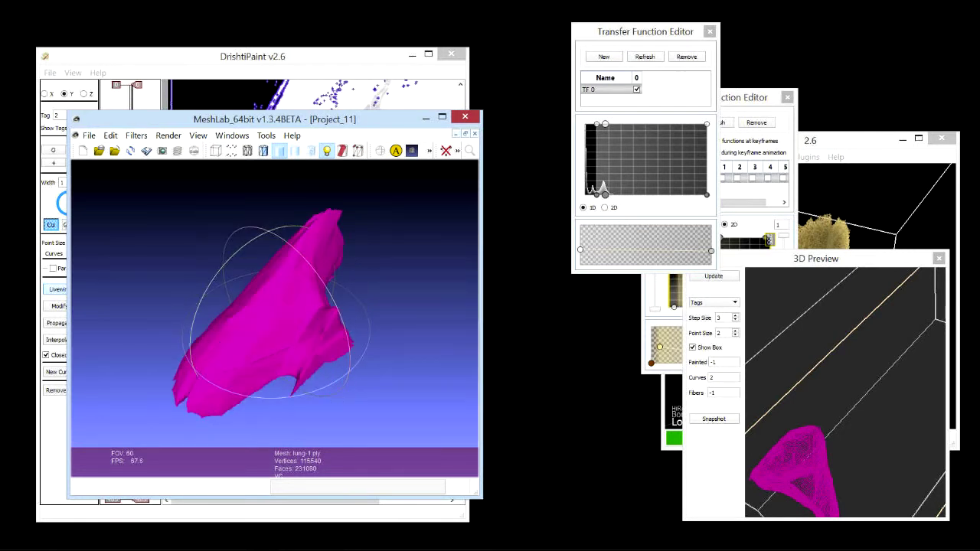
{"action": "left_click_drag", "start_coordinate": [306, 264], "coordinate": [295, 354]}
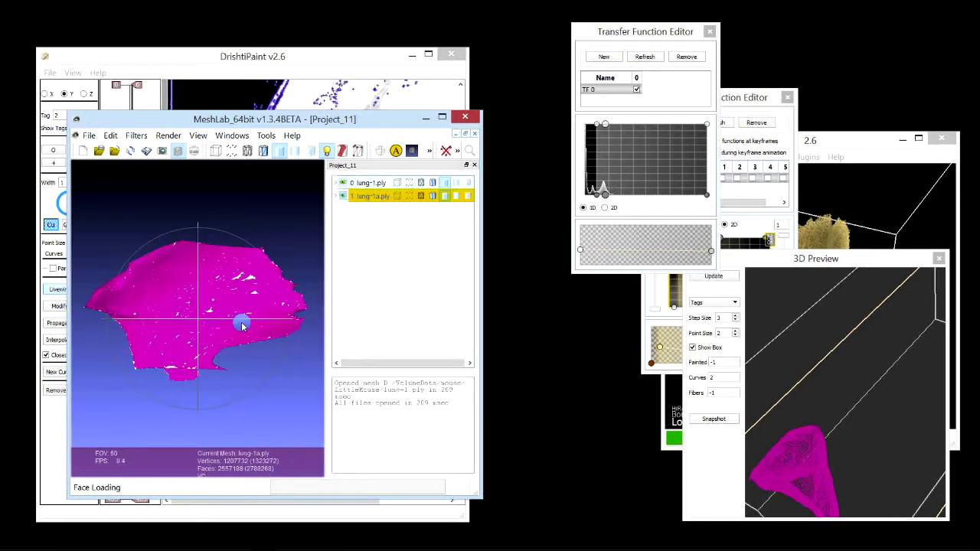
{"action": "left_click_drag", "start_coordinate": [263, 301], "coordinate": [227, 289]}
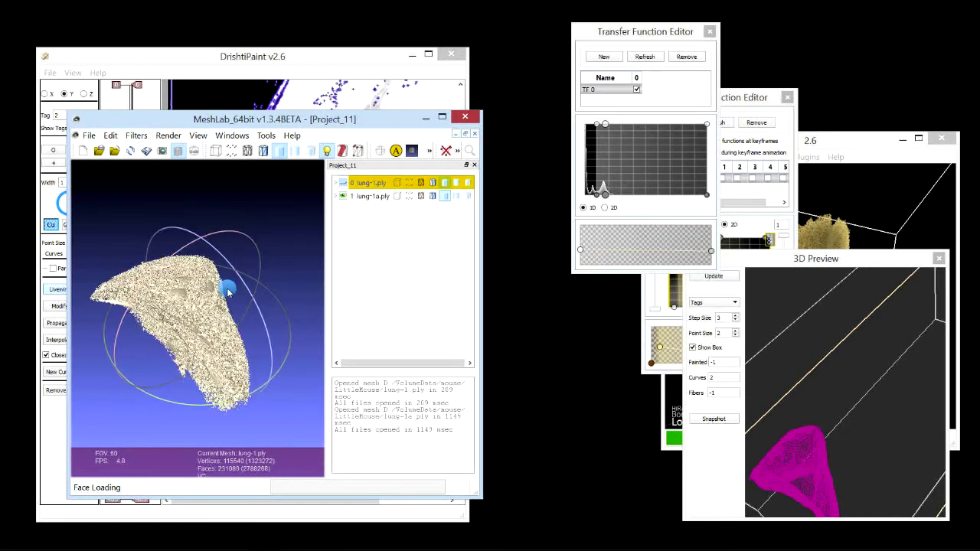
Step: With lung-1 hidden, make lung-1a the current mesh and examine its pale porous surface up close and from different angles
{"action": "scroll", "coordinate": [228, 289], "scroll_direction": "up", "scroll_amount": 10}
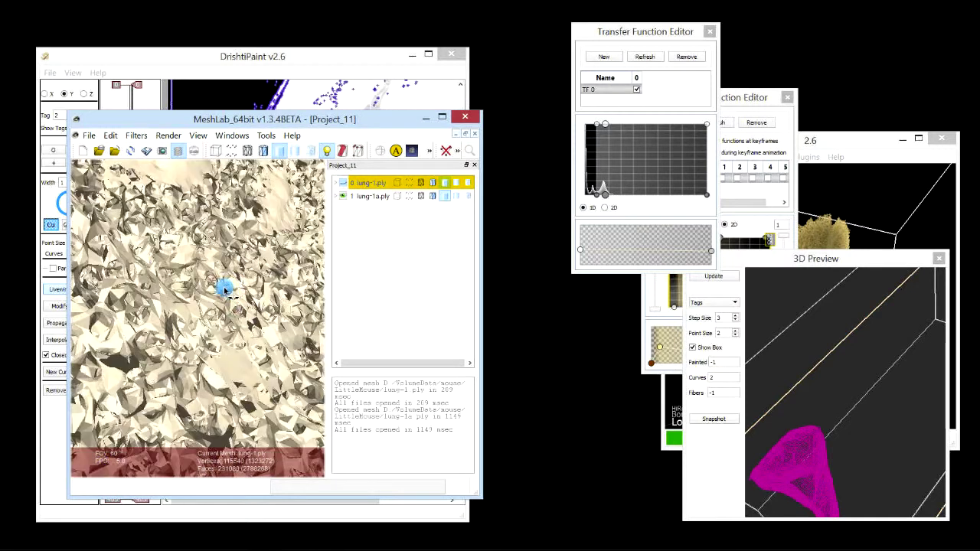
{"action": "scroll", "coordinate": [227, 287], "scroll_direction": "down", "scroll_amount": 8}
{"action": "left_click_drag", "start_coordinate": [245, 278], "coordinate": [267, 258]}
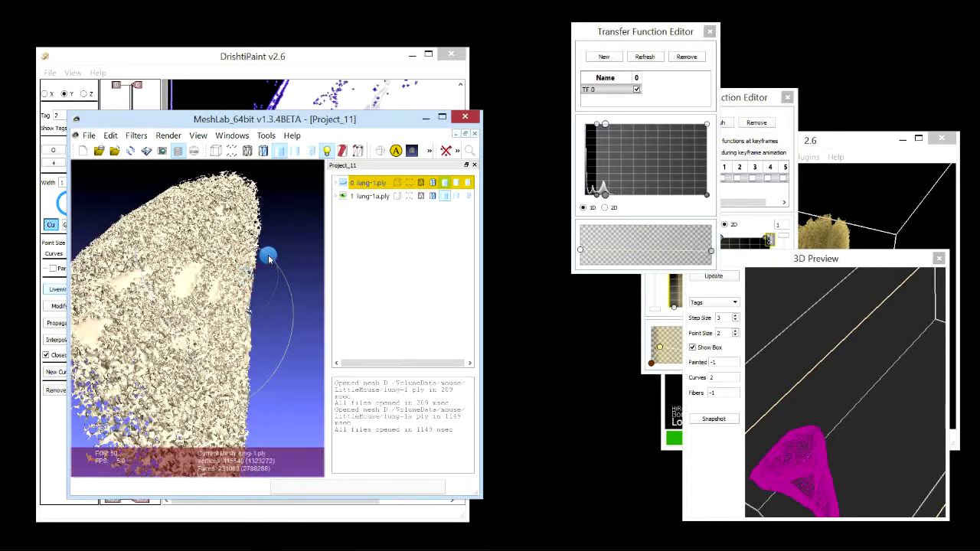
{"action": "left_click", "coordinate": [342, 182]}
{"action": "left_click", "coordinate": [356, 196]}
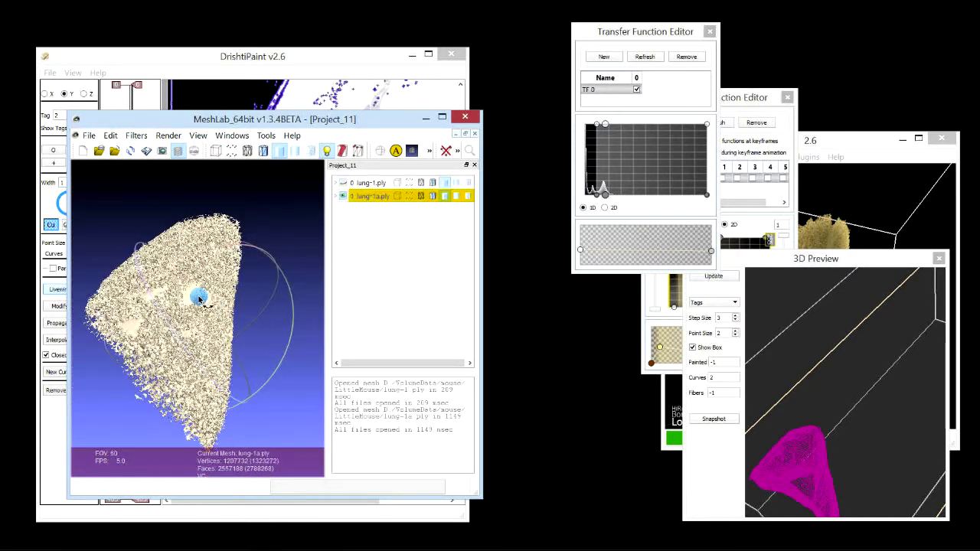
{"action": "left_click_drag", "start_coordinate": [198, 299], "coordinate": [241, 291]}
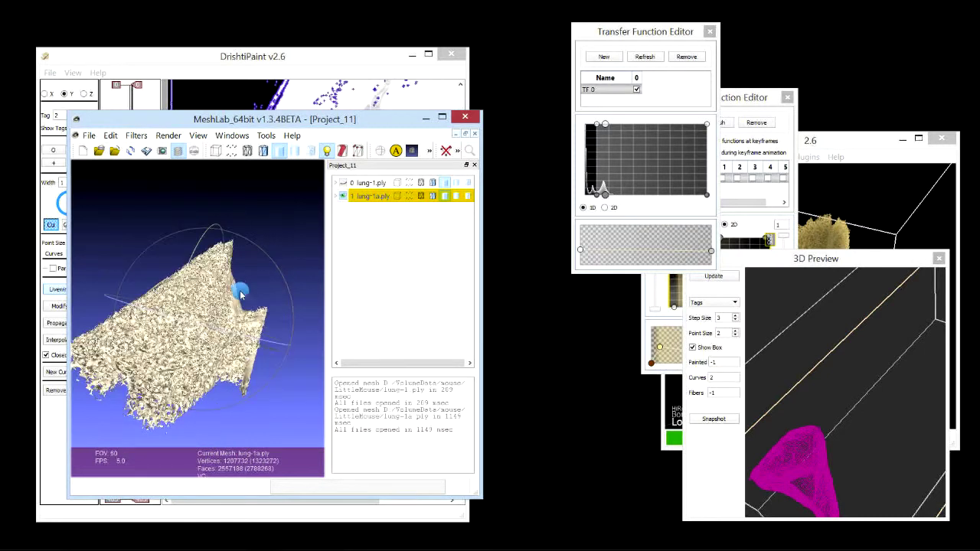
{"action": "scroll", "coordinate": [214, 291], "scroll_direction": "up", "scroll_amount": 10}
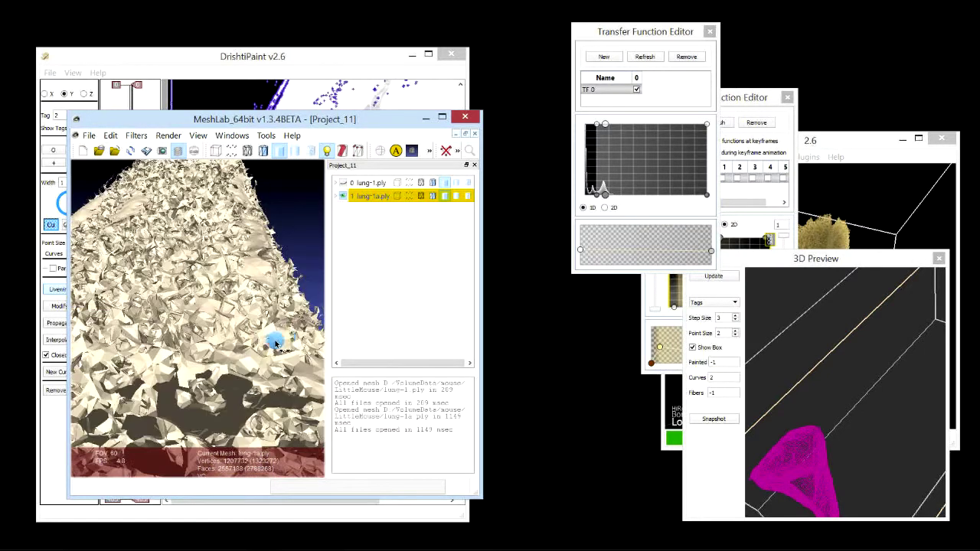
{"action": "scroll", "coordinate": [272, 341], "scroll_direction": "up", "scroll_amount": 6}
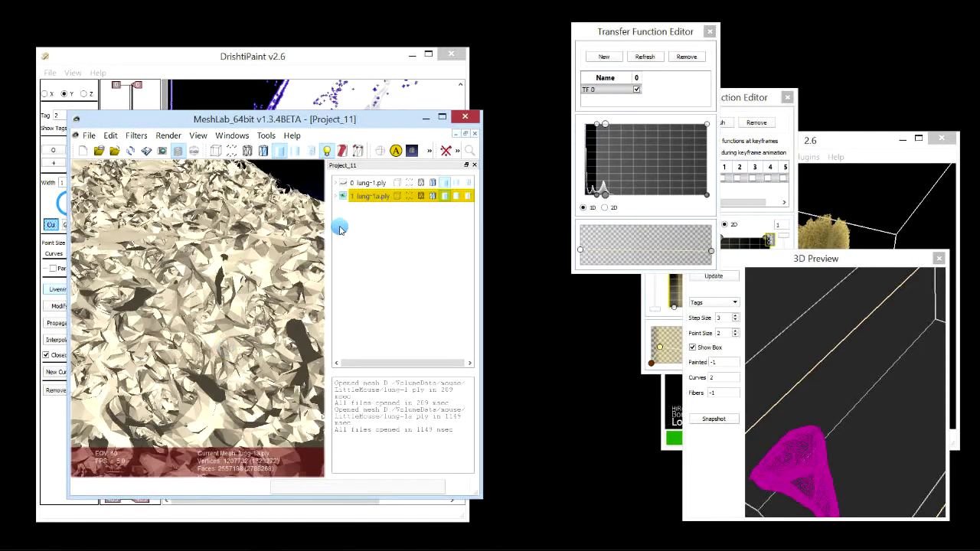
Step: Show the lung-1 mesh again over lung-1a and render the meshes with smooth shading to inspect the interior
{"action": "left_click", "coordinate": [341, 183]}
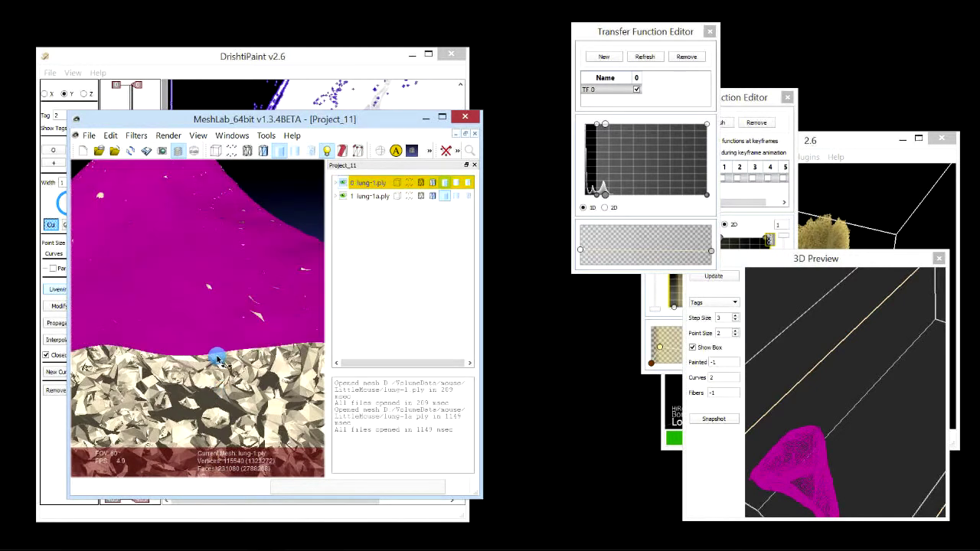
{"action": "left_click_drag", "start_coordinate": [217, 359], "coordinate": [293, 155]}
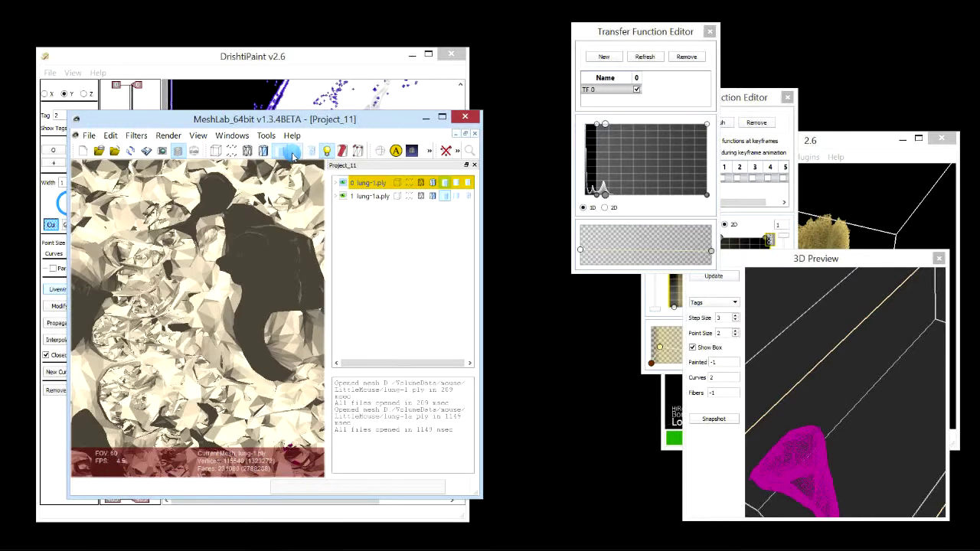
{"action": "left_click", "coordinate": [294, 151]}
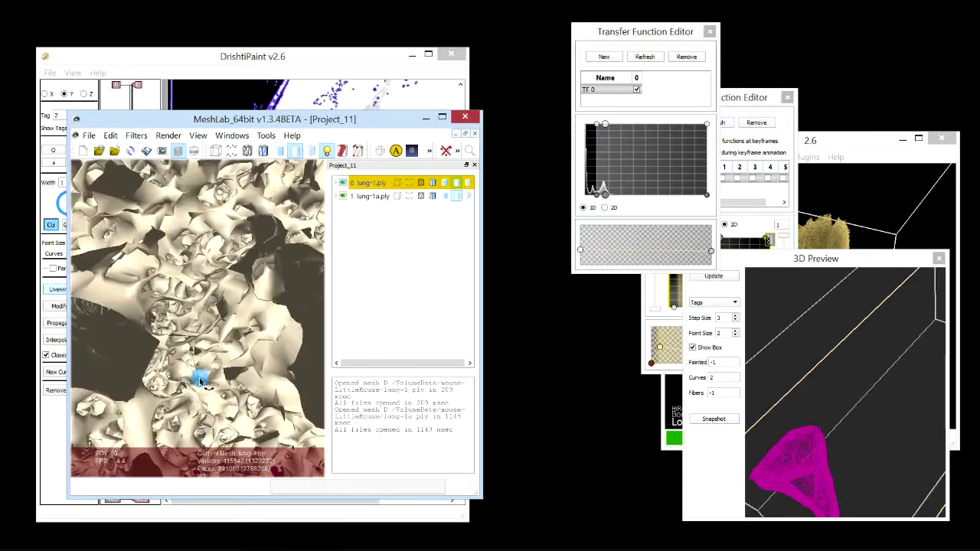